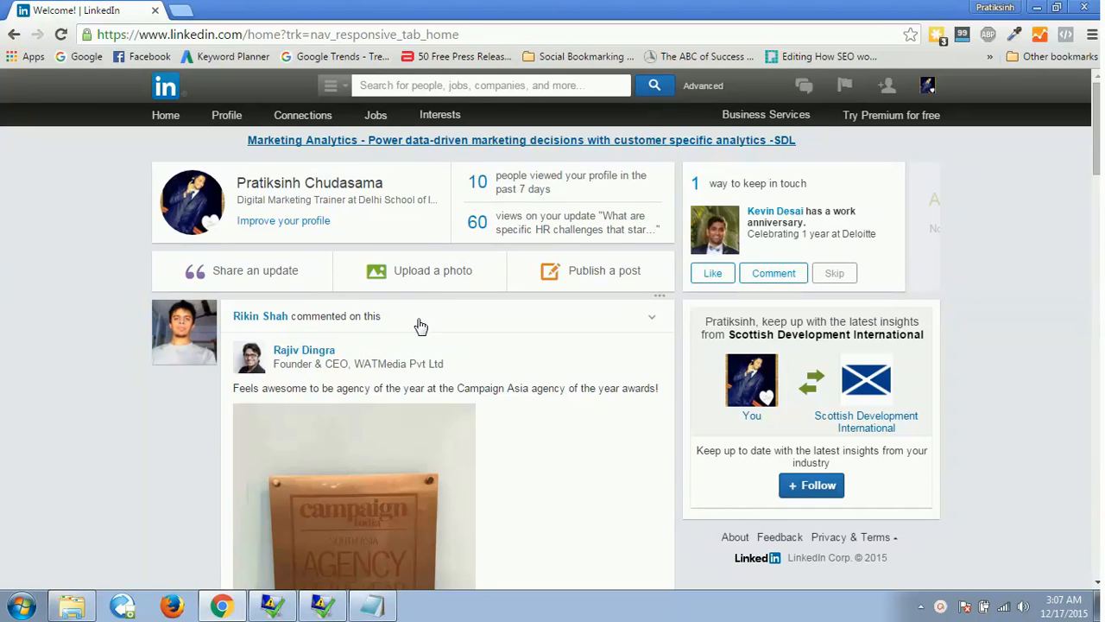
Open LinkedIn's Advertise page from Business Services, open its Manage ads link in a new tab, and switch to that tab.
mouse_move(748, 125)
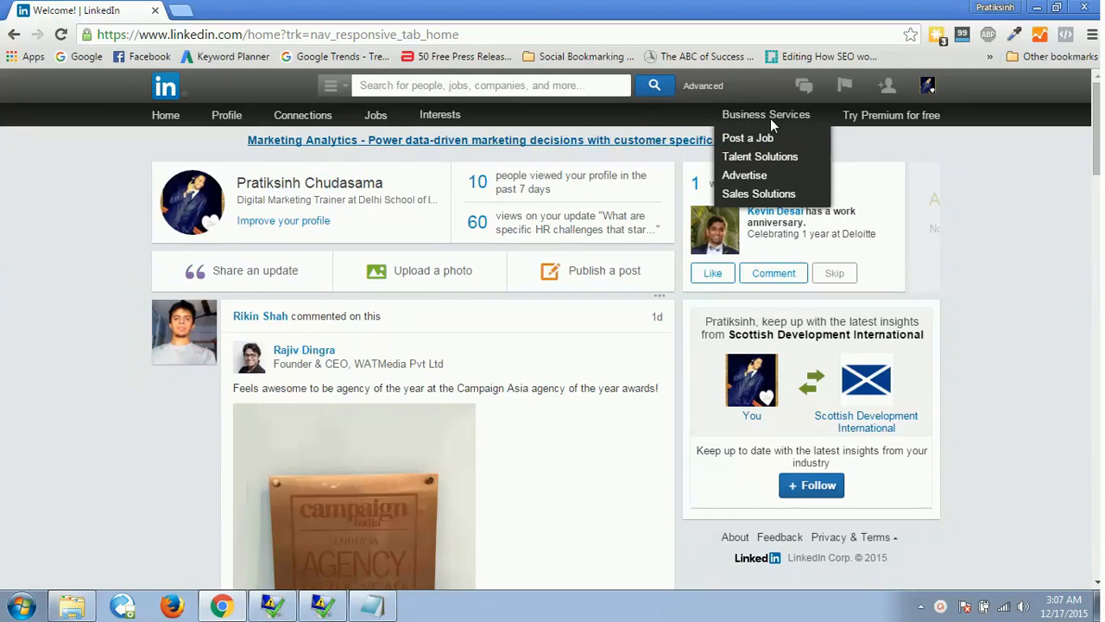
click(742, 184)
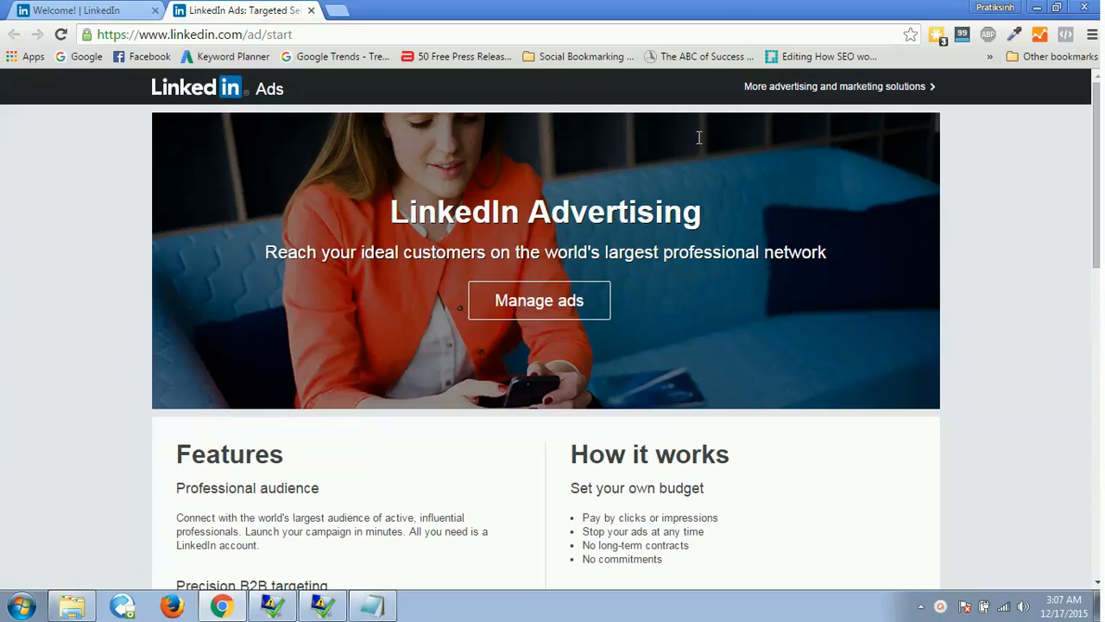
right_click(539, 307)
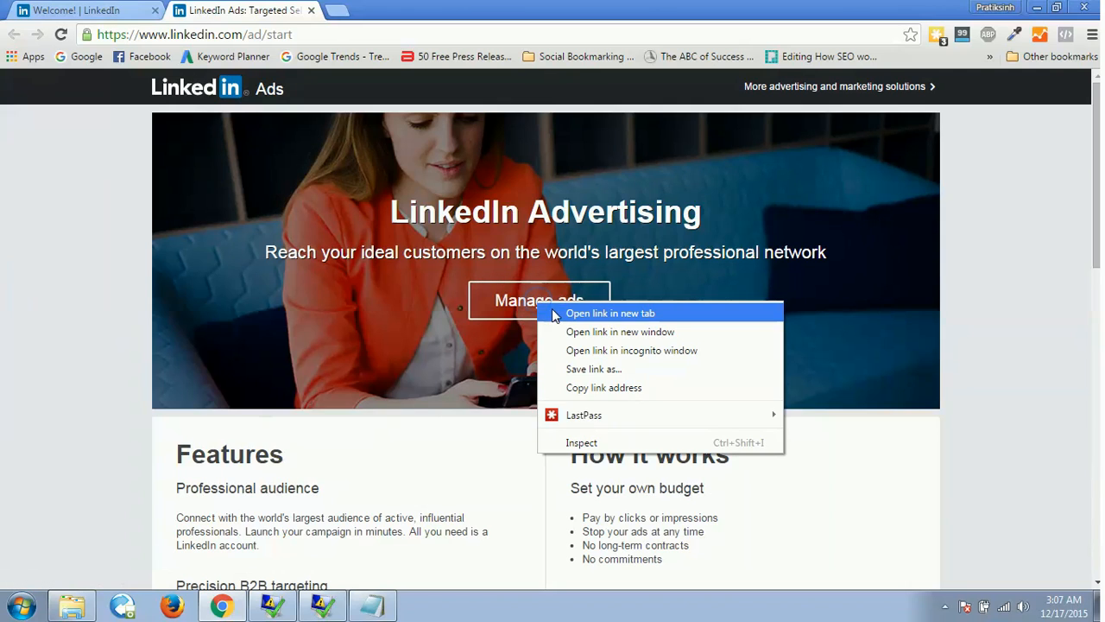
click(556, 311)
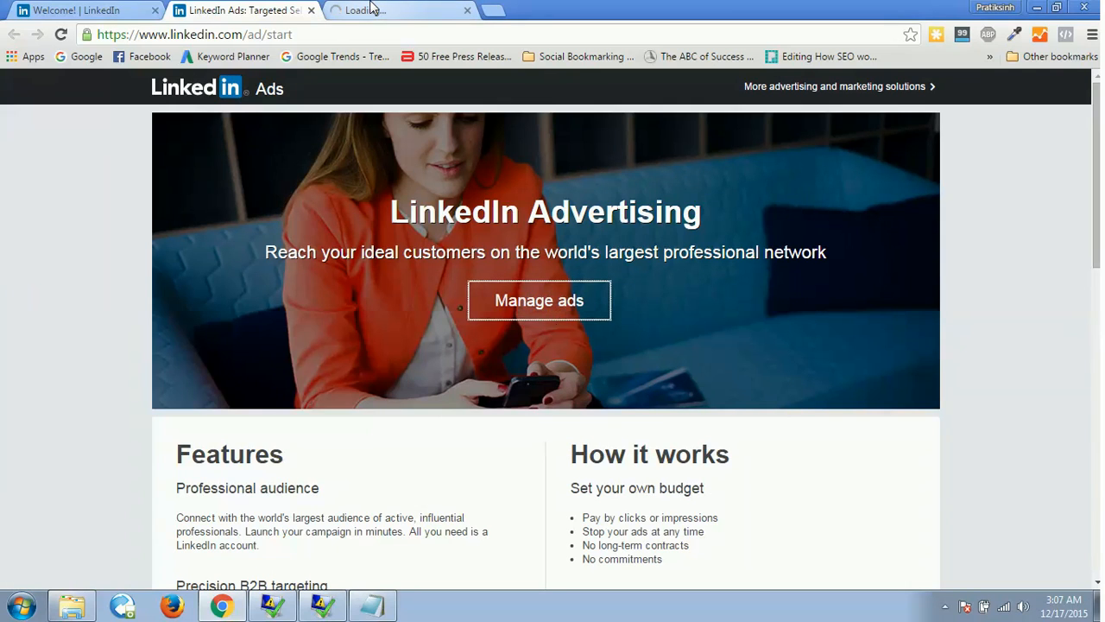
click(372, 10)
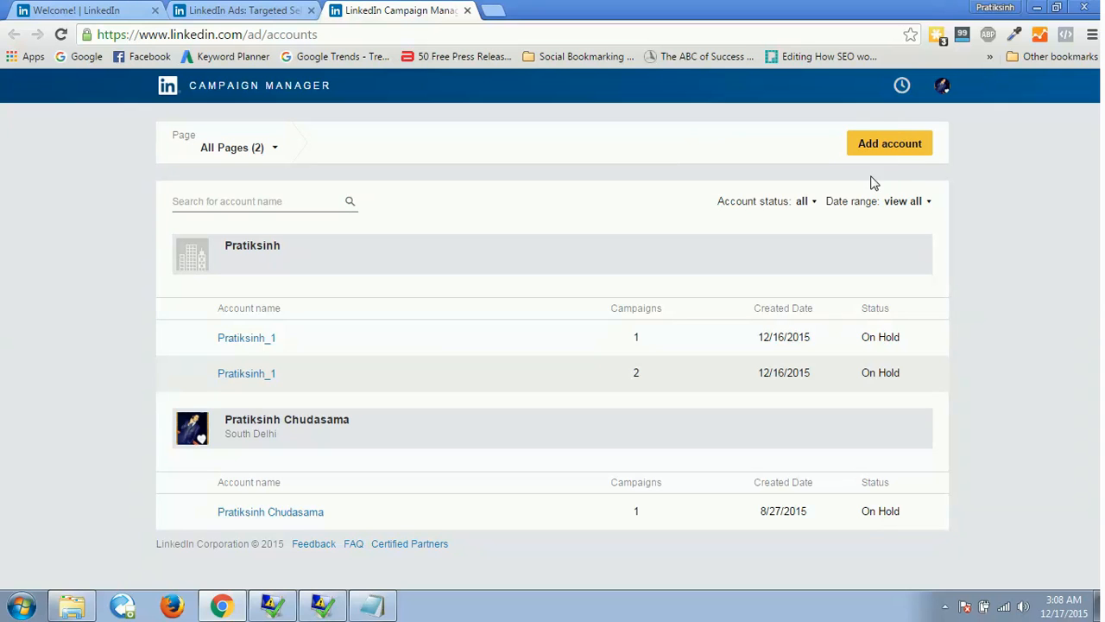
From the LinkedIn Ads page, open "More advertising and marketing solutions" in a new tab and review the marketing products offered.
click(243, 10)
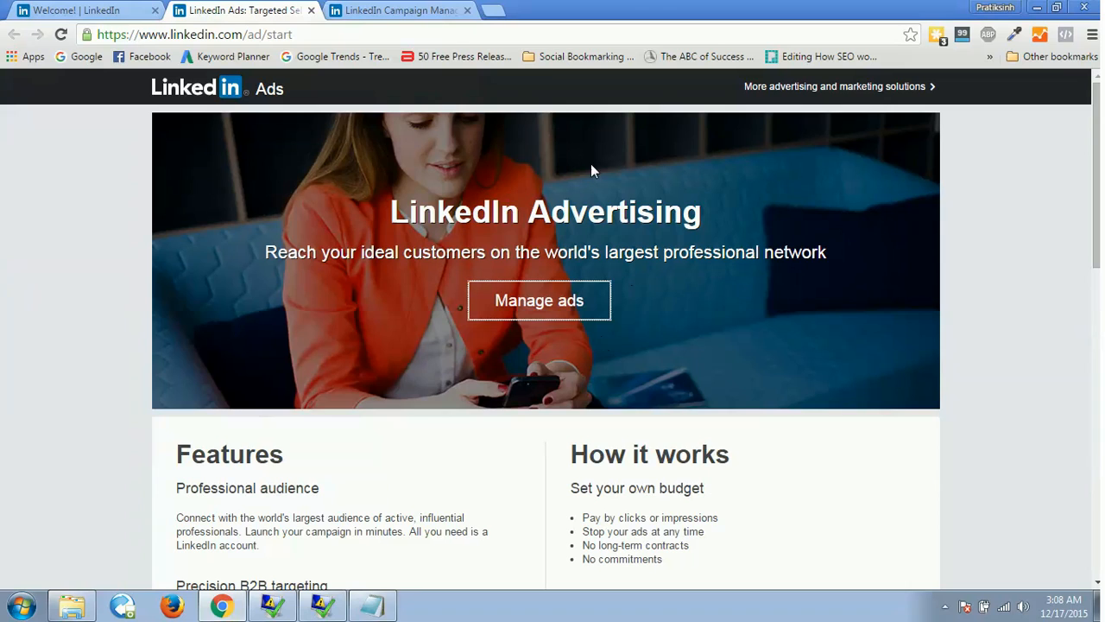
right_click(787, 86)
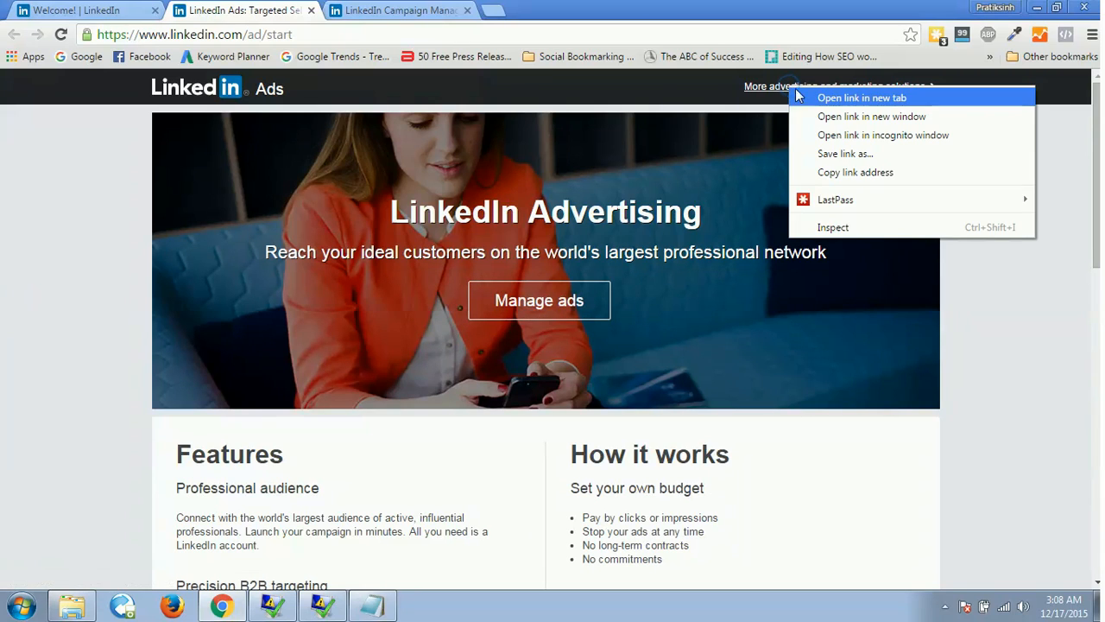
click(805, 97)
click(565, 9)
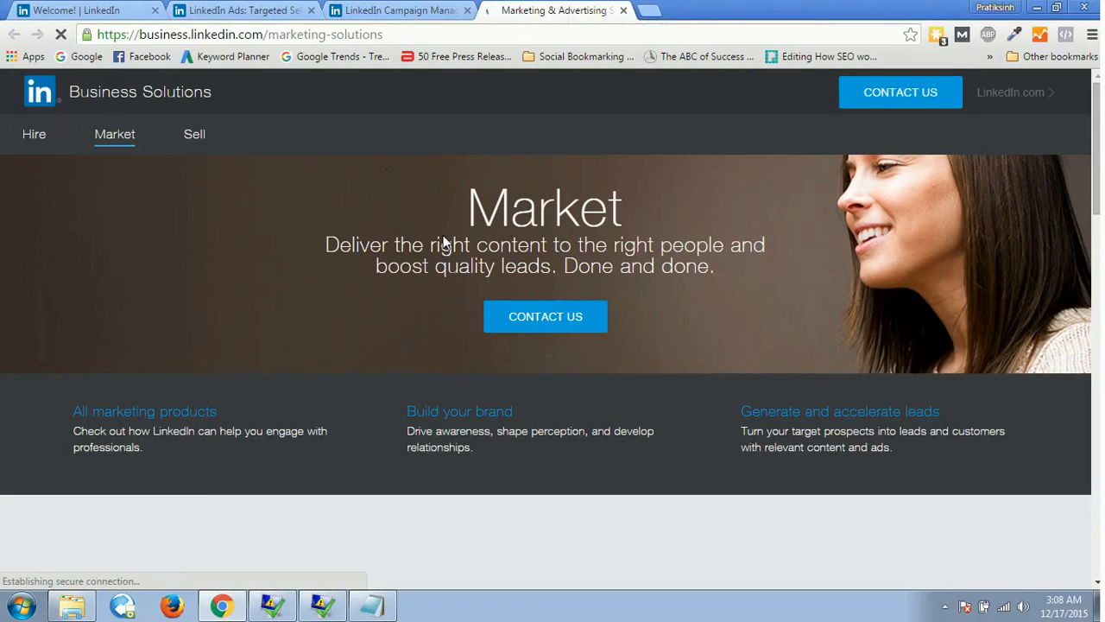
scroll(1051, 174, down, 6)
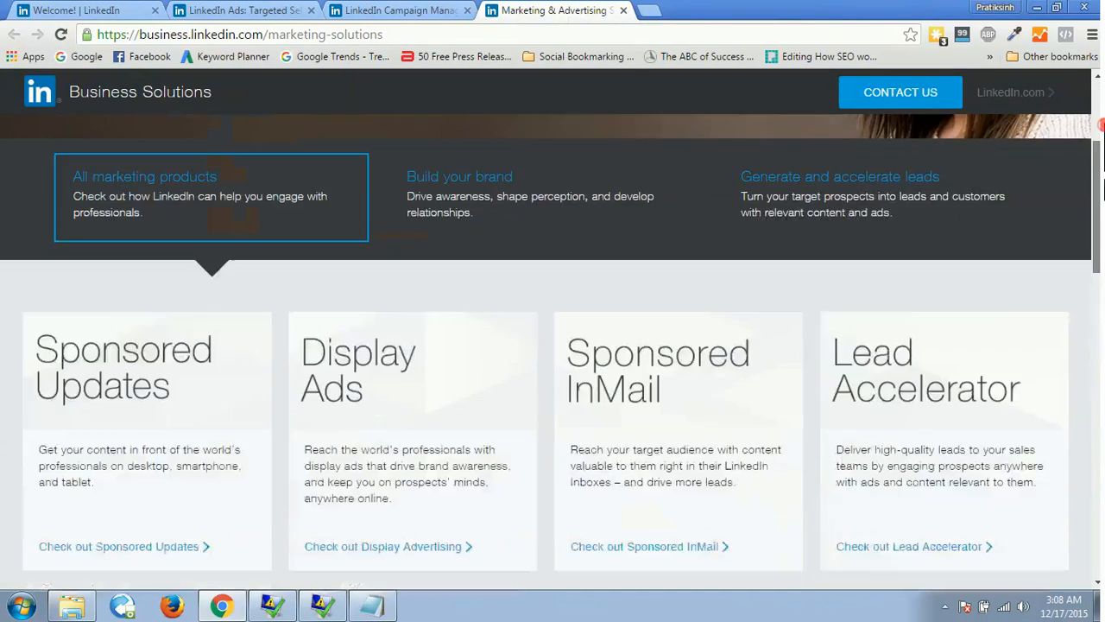
scroll(552, 311, up, 2)
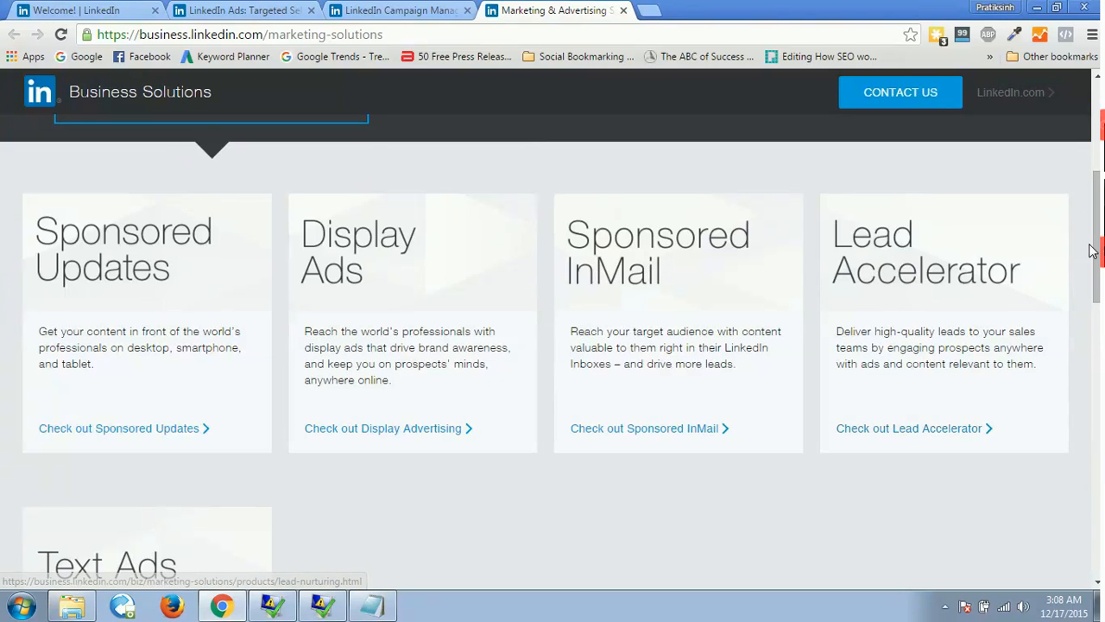
scroll(416, 345, down, 3)
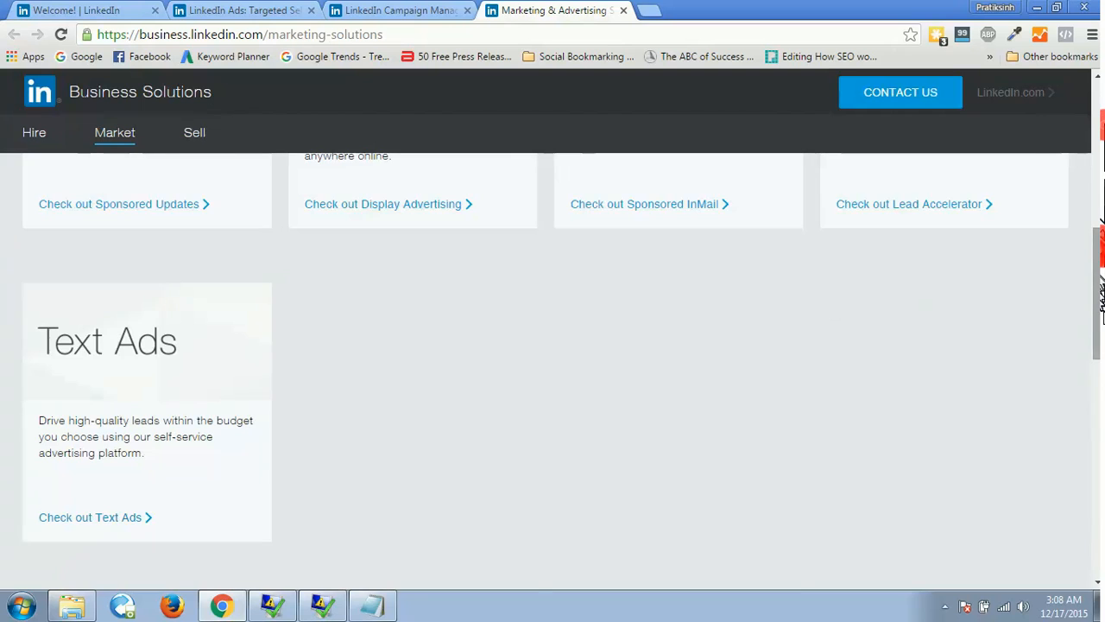
scroll(827, 328, up, 5)
scroll(553, 345, down, 3)
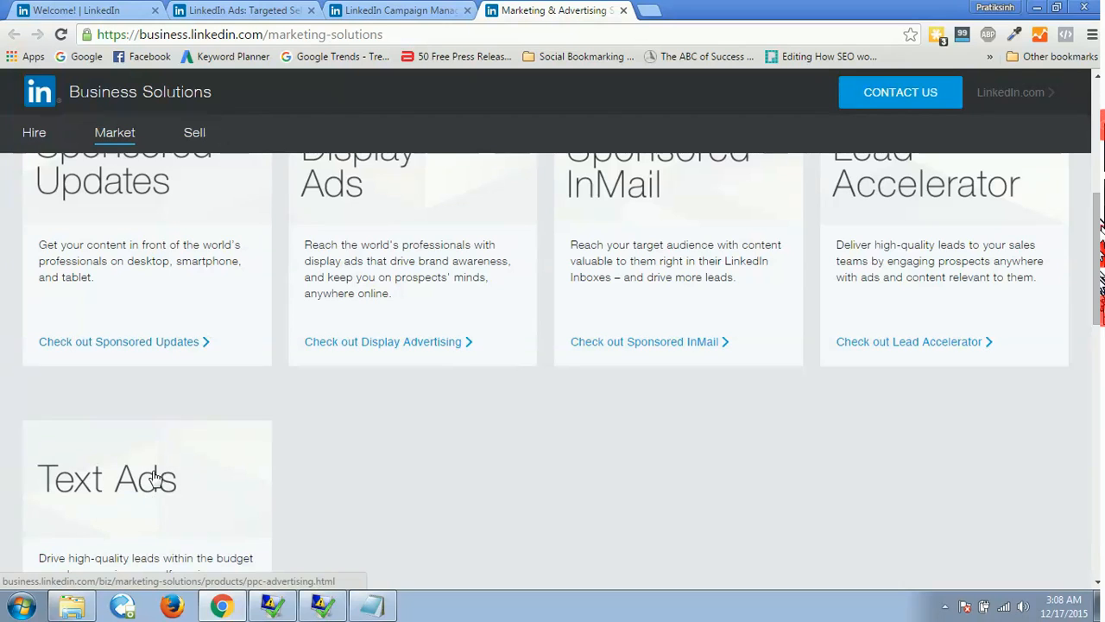
Open linkedin.com in a new tab and locate the sponsored Boost The News post in the home feed.
click(649, 12)
text(linkedin.com)
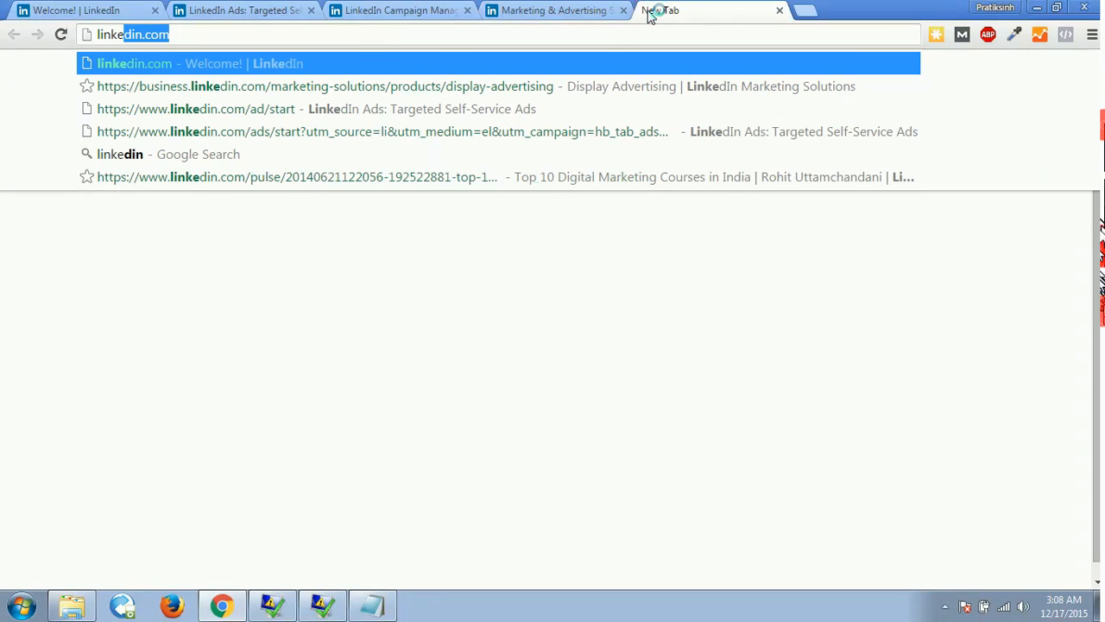
key(Return)
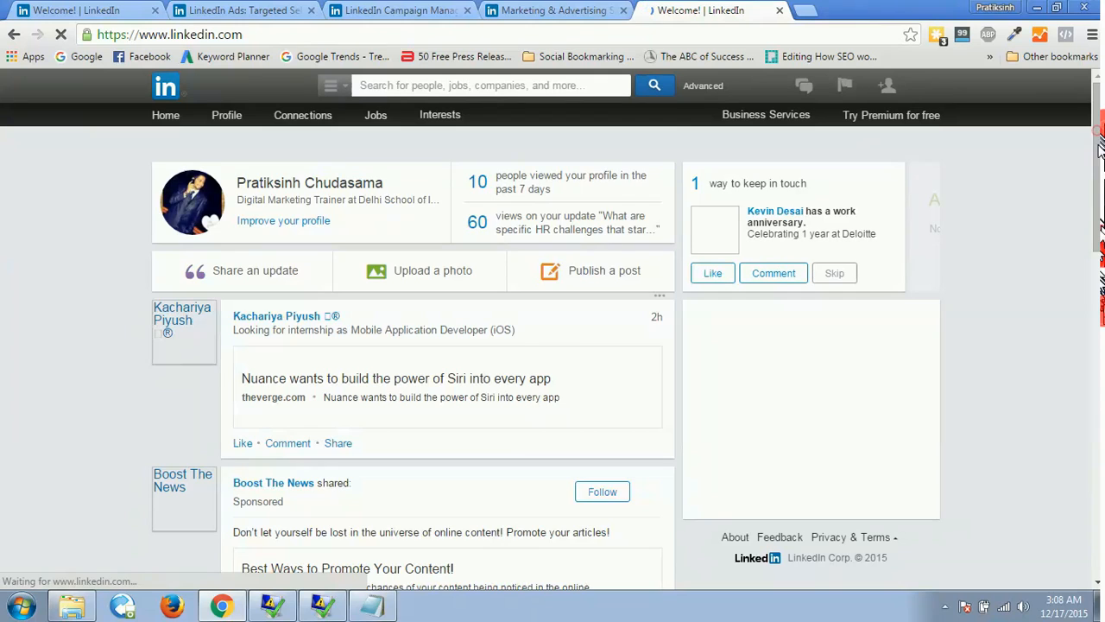
scroll(1100, 160, down, 1)
drag(1100, 159, 1099, 181)
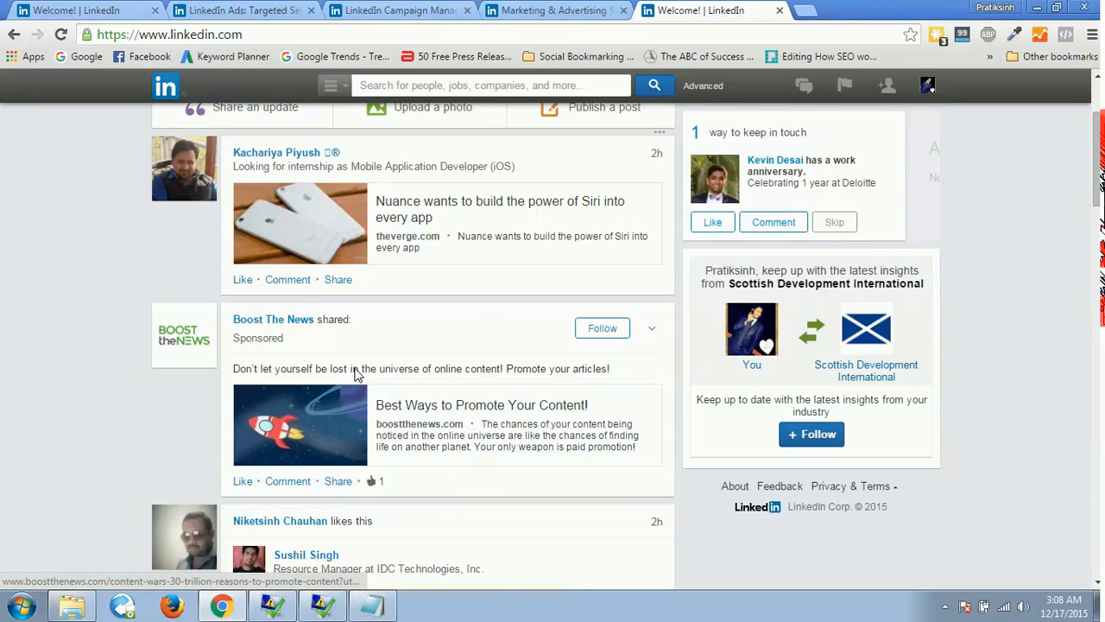
Open the Boost The News company page in a new tab from its sponsored post and look over the page.
right_click(288, 321)
click(328, 328)
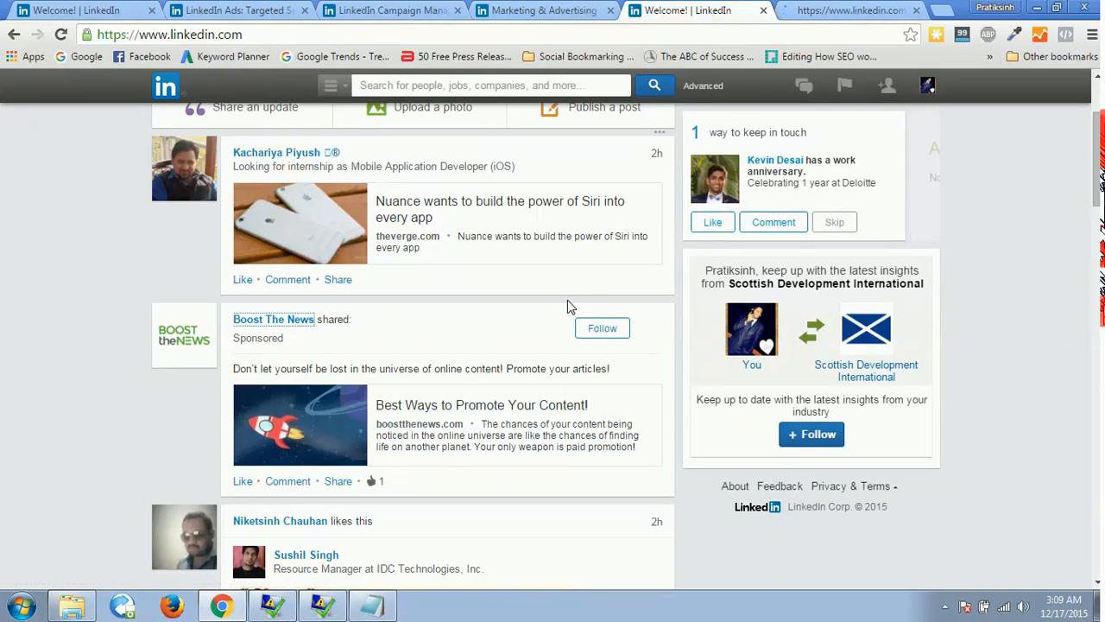
click(764, 13)
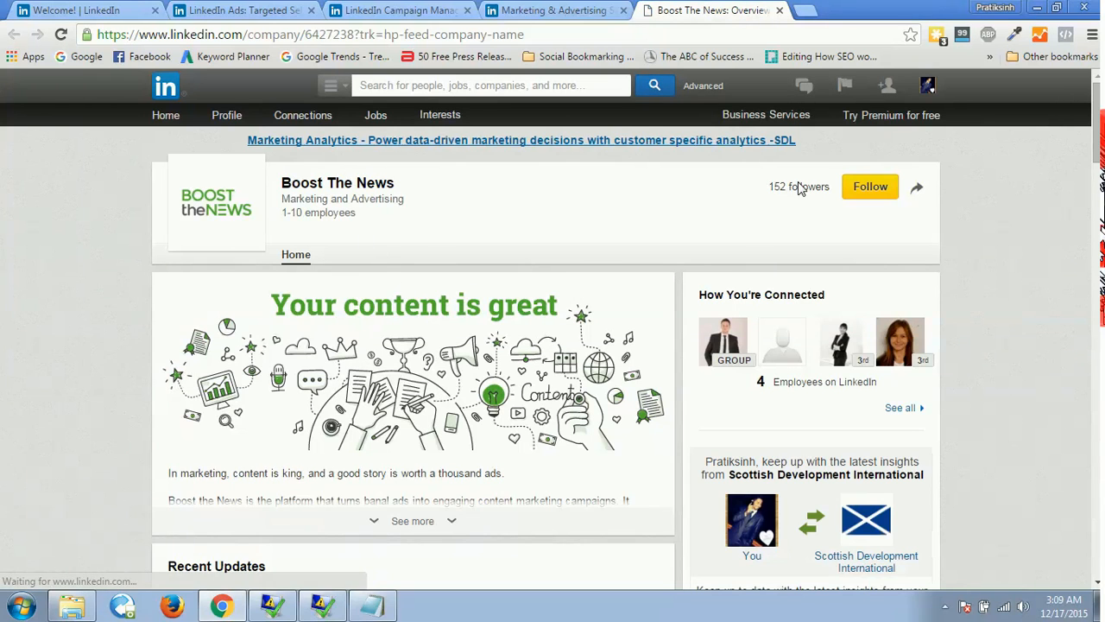
scroll(1098, 135, down, 10)
scroll(999, 74, up, 10)
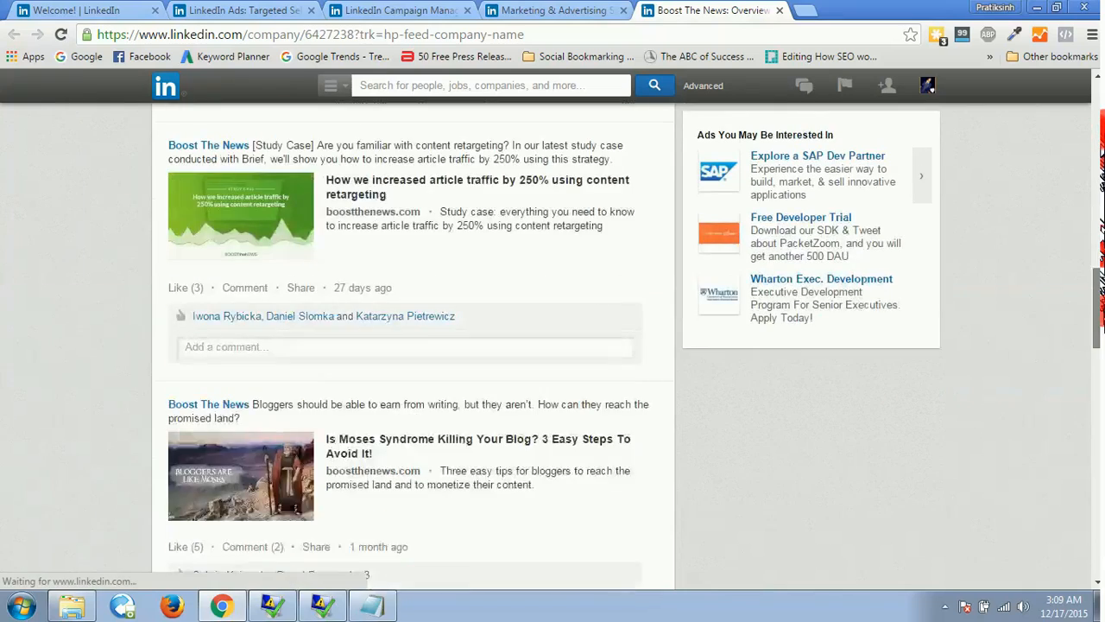
Reopen the closed LinkedIn home feed tab and close the blank new tab.
click(810, 9)
right_click(812, 7)
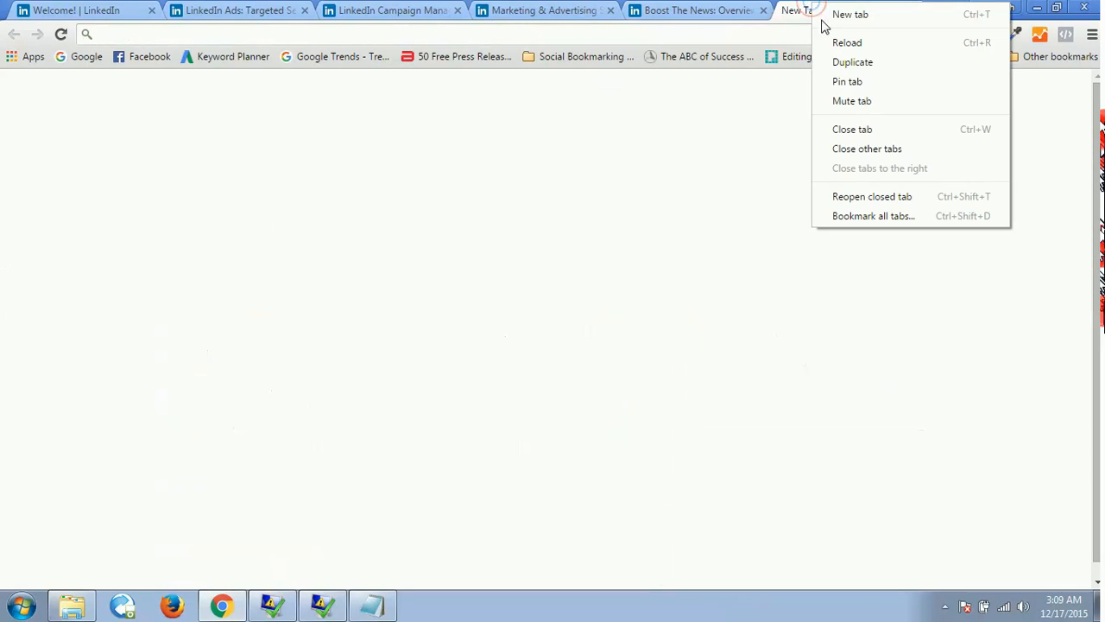
click(858, 197)
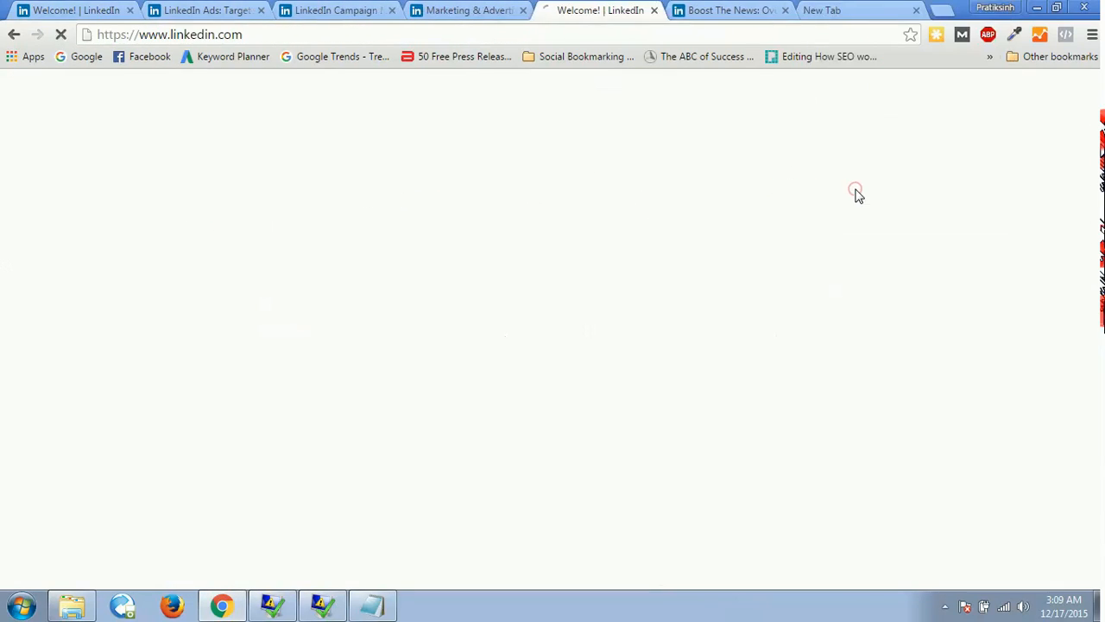
click(916, 14)
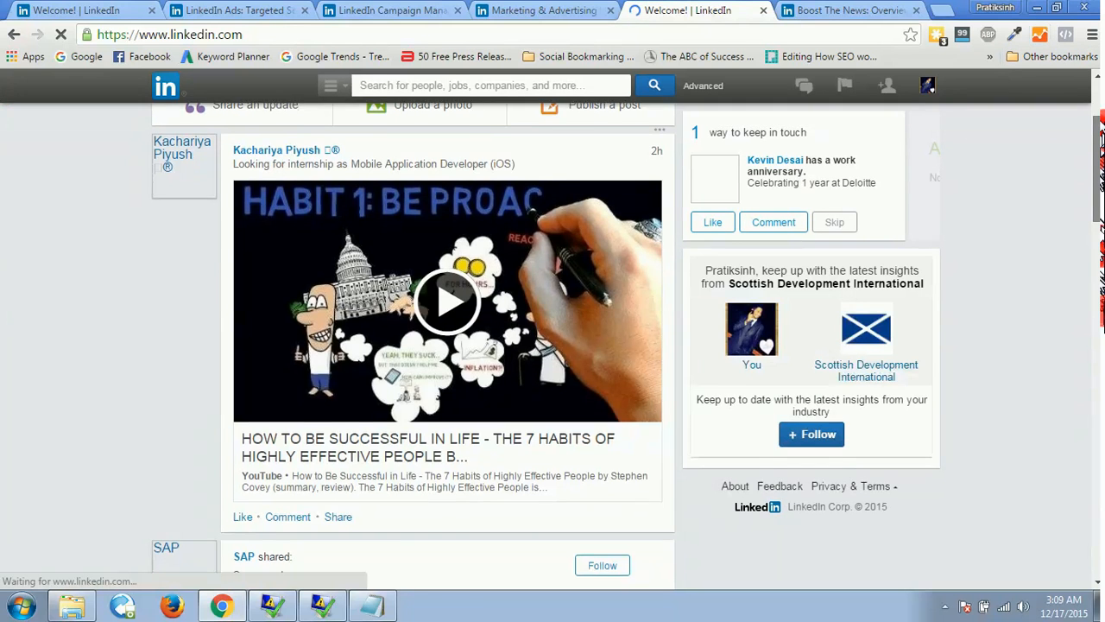
Close the Boost The News tab and open SAP's company page in a new tab from its sponsored feed post.
drag(1097, 148, 1097, 110)
scroll(595, 249, down, 5)
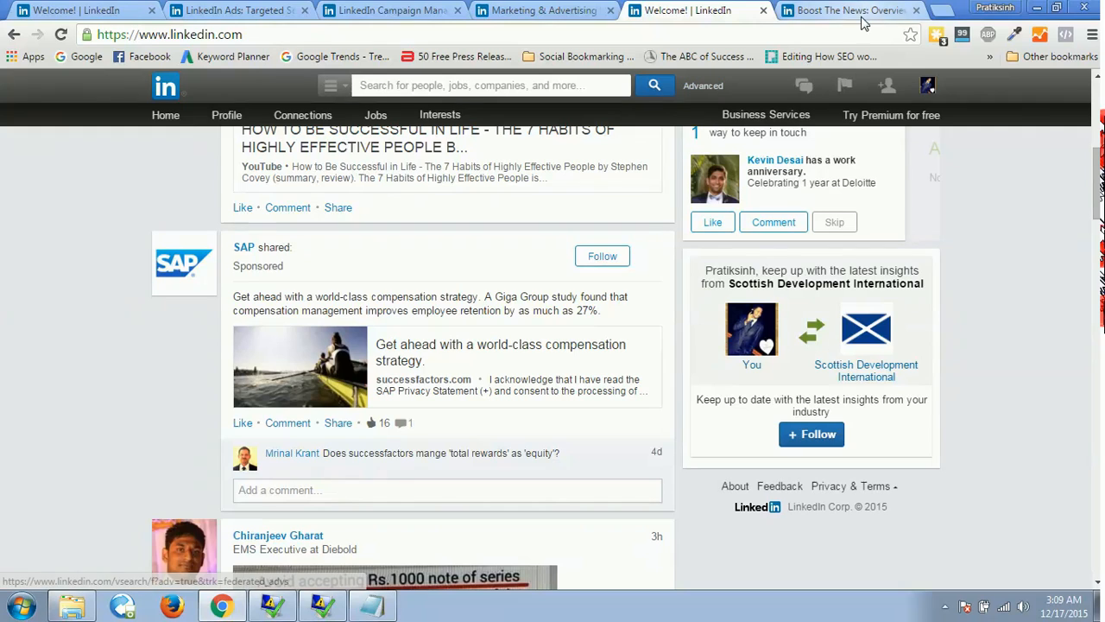
click(917, 11)
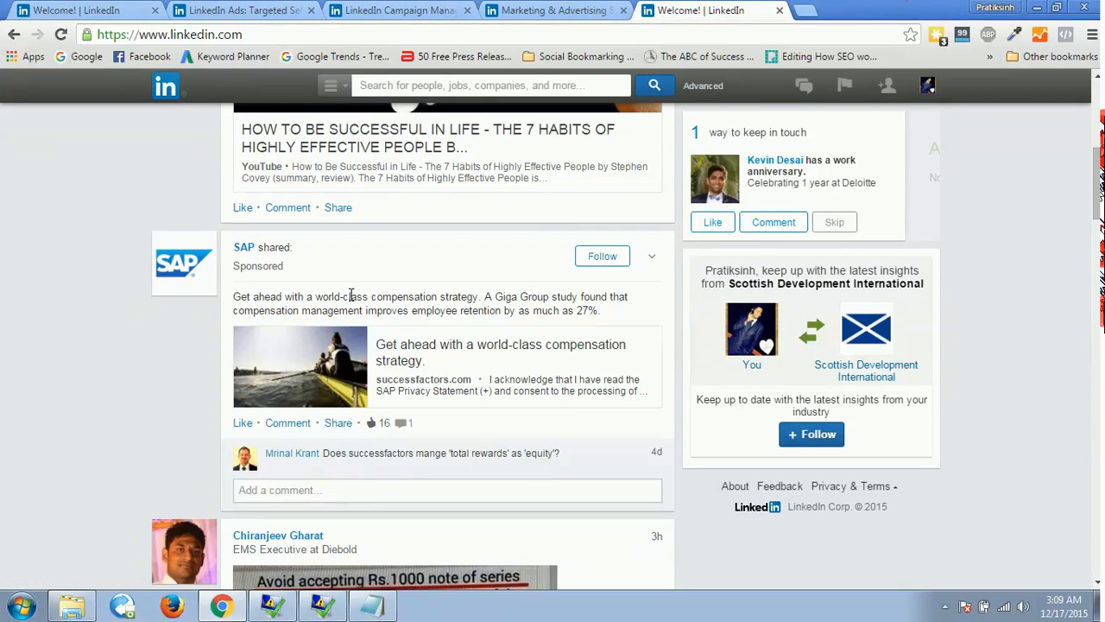
mouse_move(244, 256)
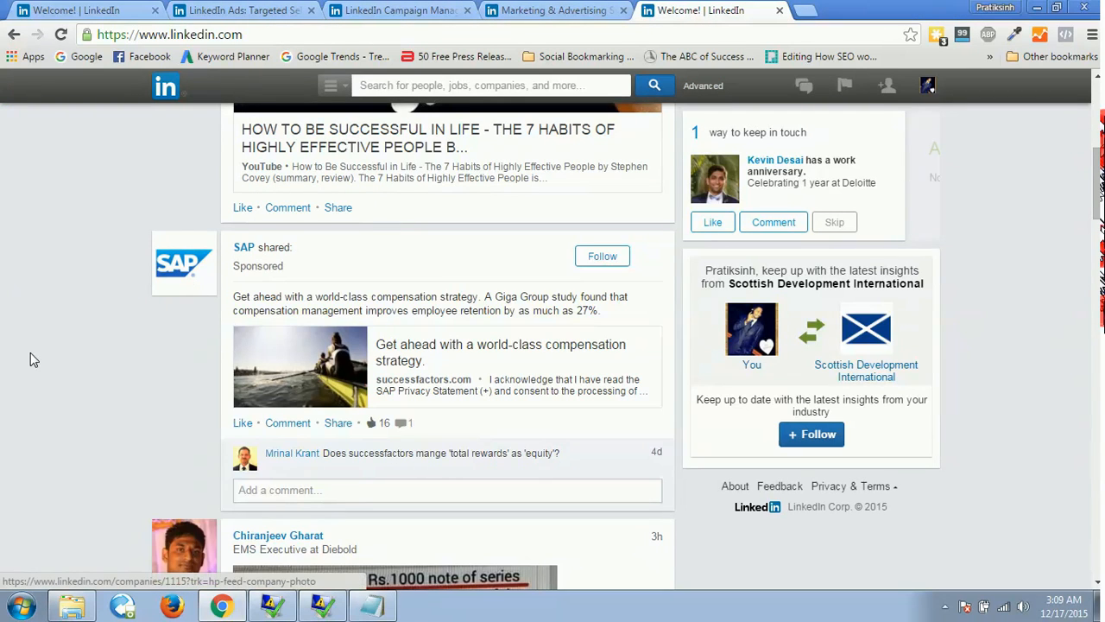
right_click(242, 250)
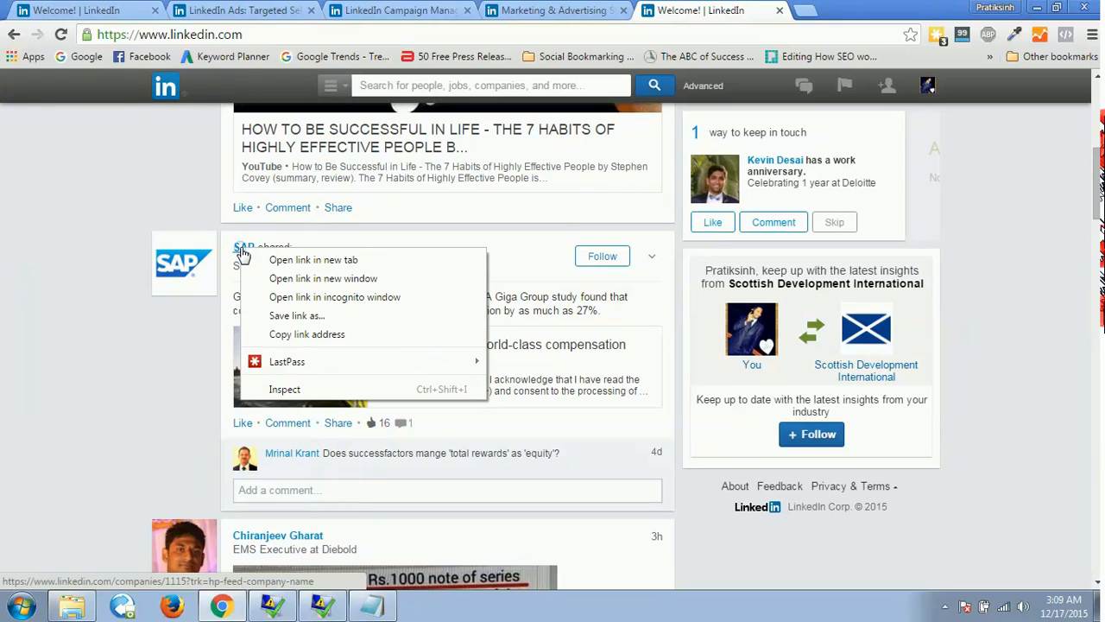
click(259, 259)
key(ctrl+Tab)
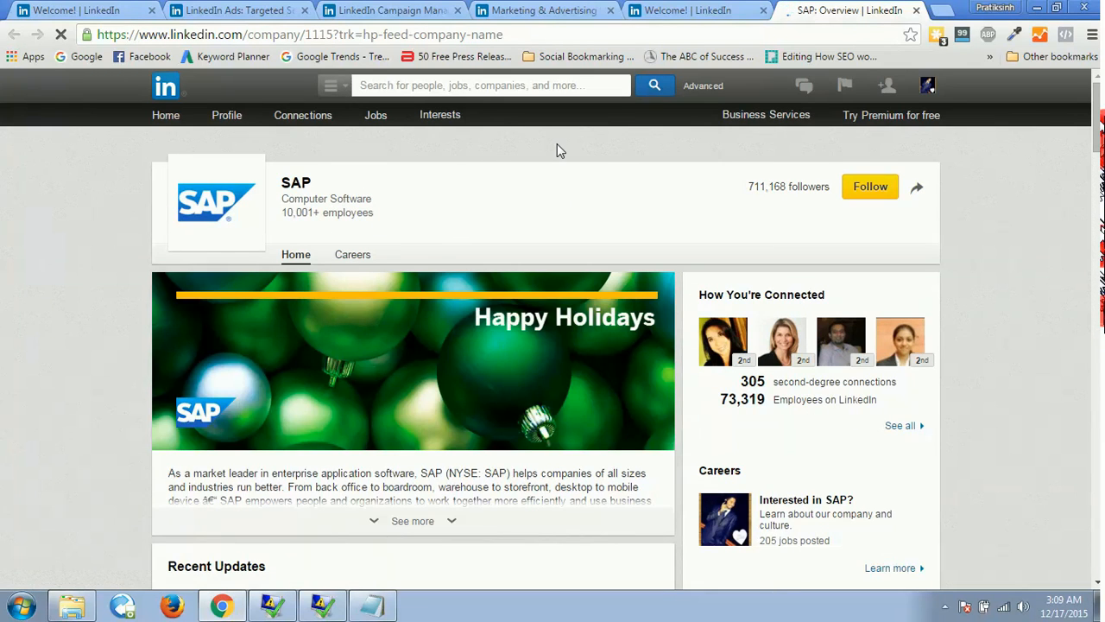
Compare SAP's sponsored feed post with its company page, and examine the recent updates and showcase pages there.
click(663, 11)
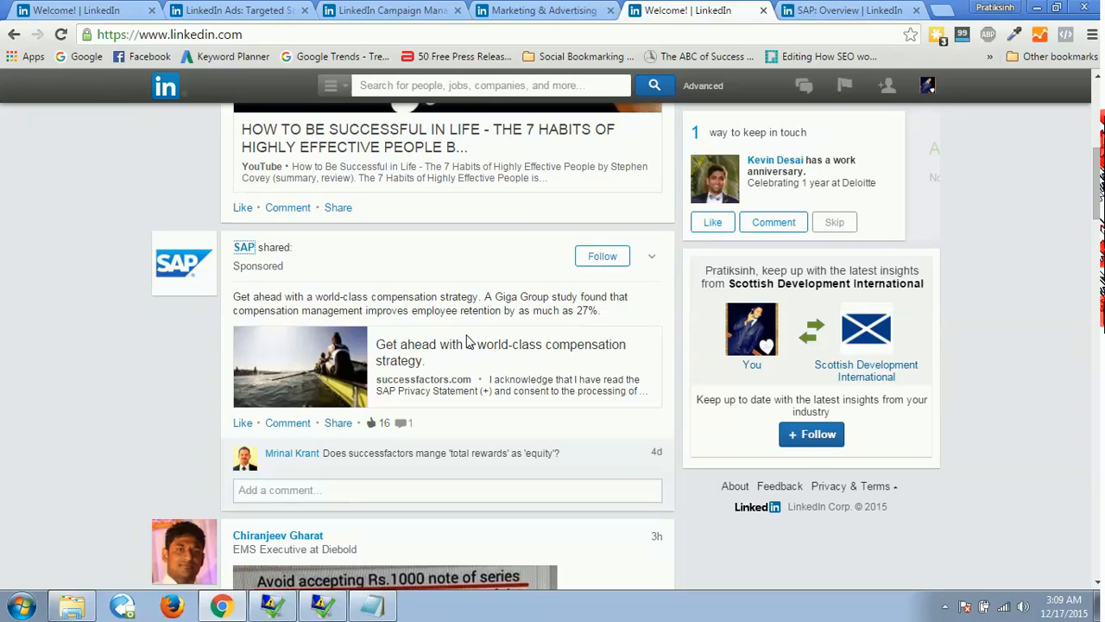
click(831, 10)
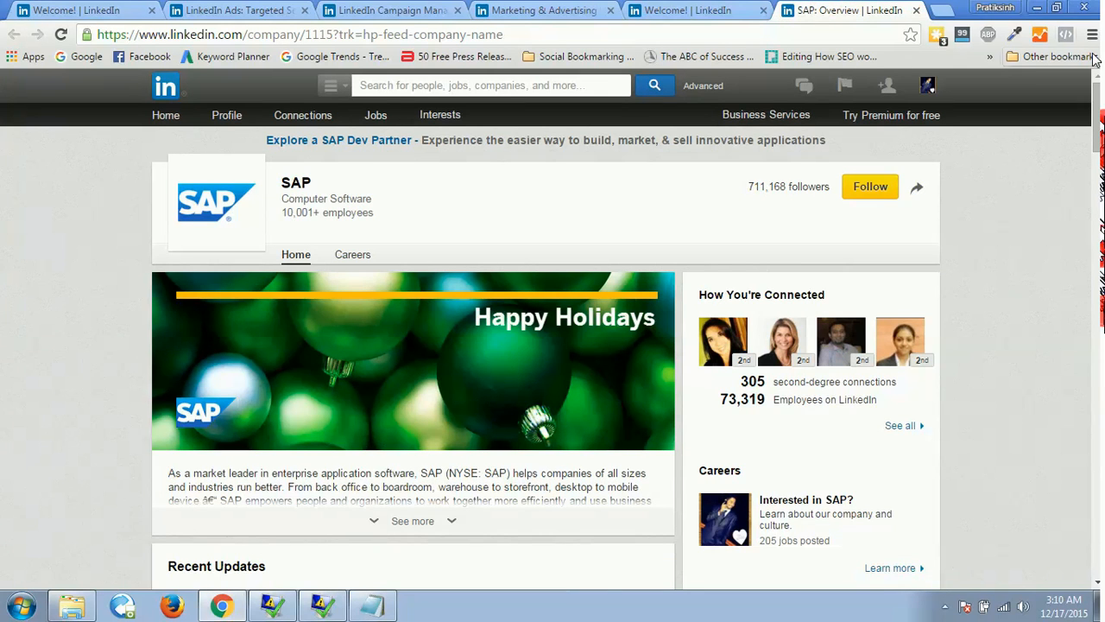
scroll(1100, 76, down, 9)
scroll(1100, 76, down, 6)
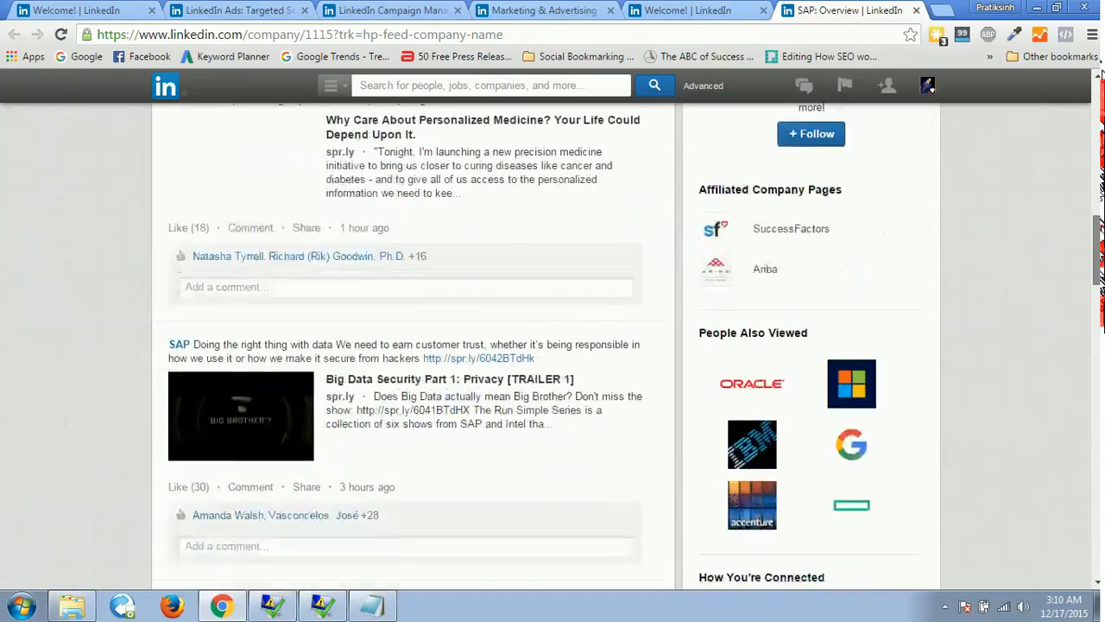
scroll(1099, 76, down, 2)
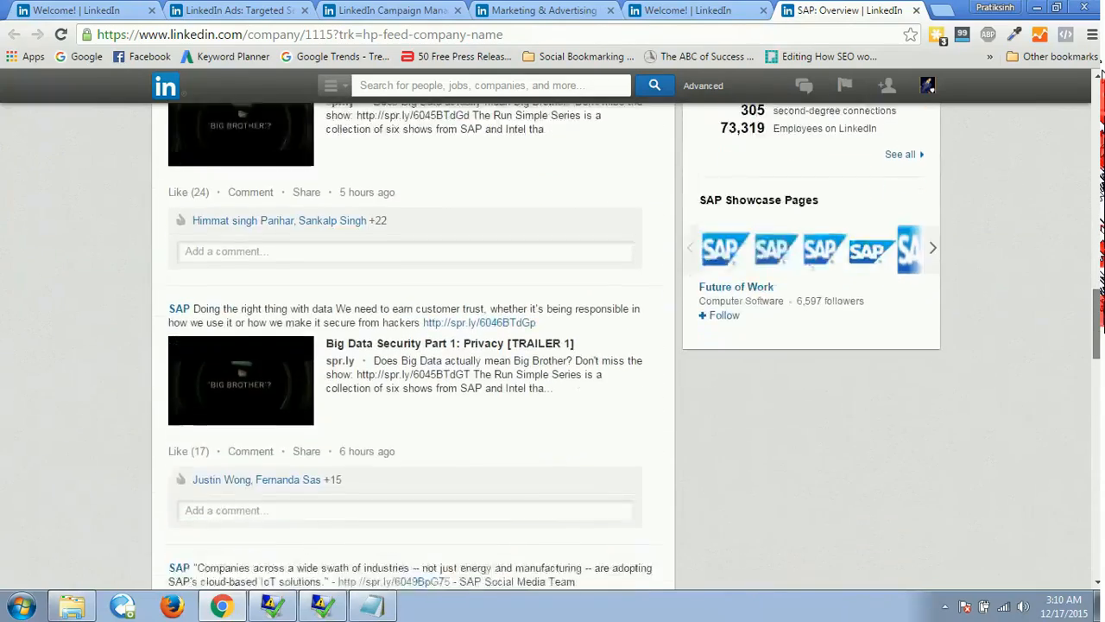
scroll(1100, 75, up, 6)
scroll(1100, 75, up, 1)
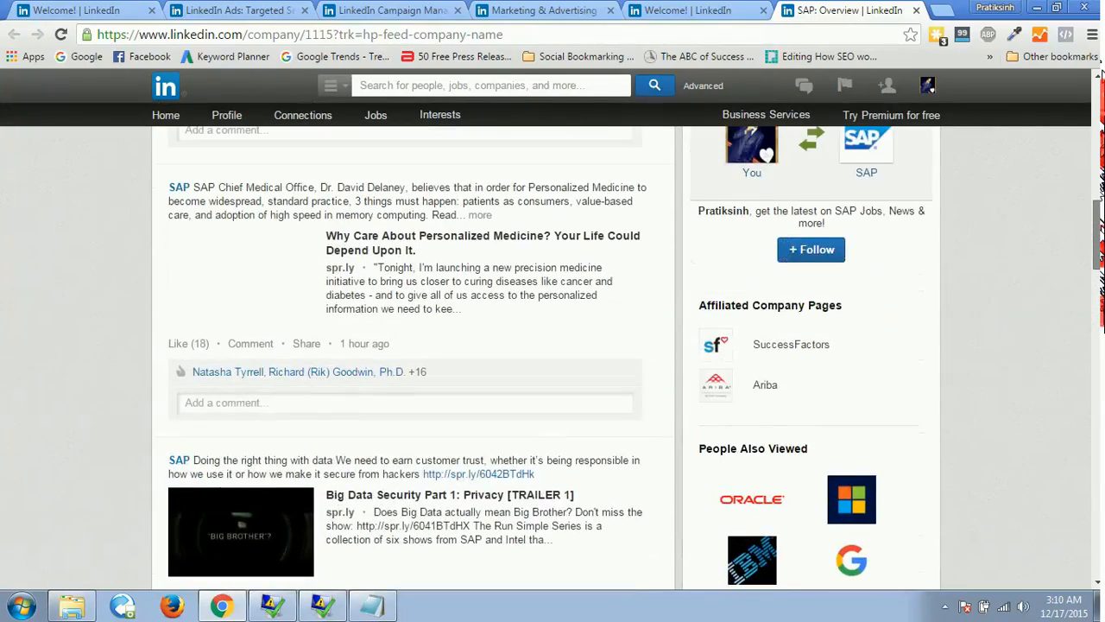
scroll(1100, 75, up, 3)
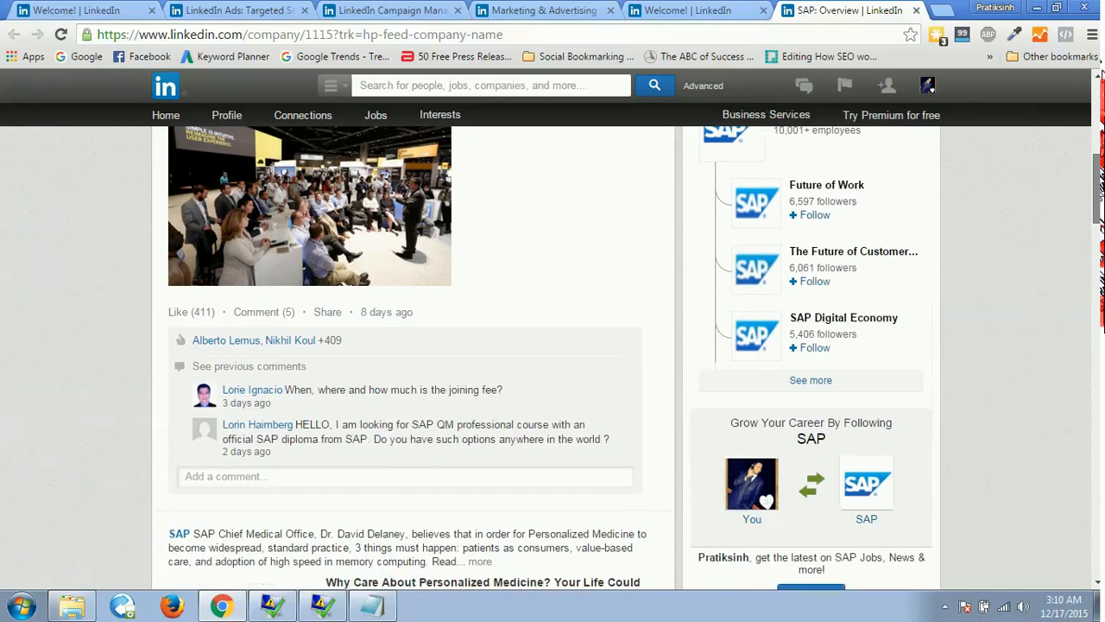
scroll(1099, 75, up, 2)
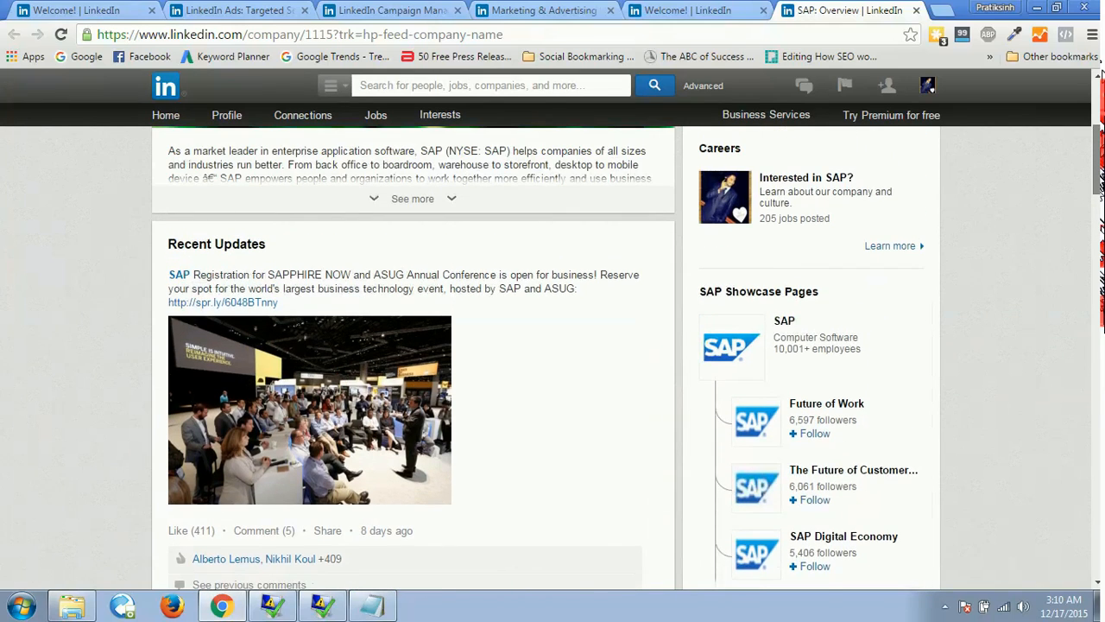
scroll(1099, 75, up, 3)
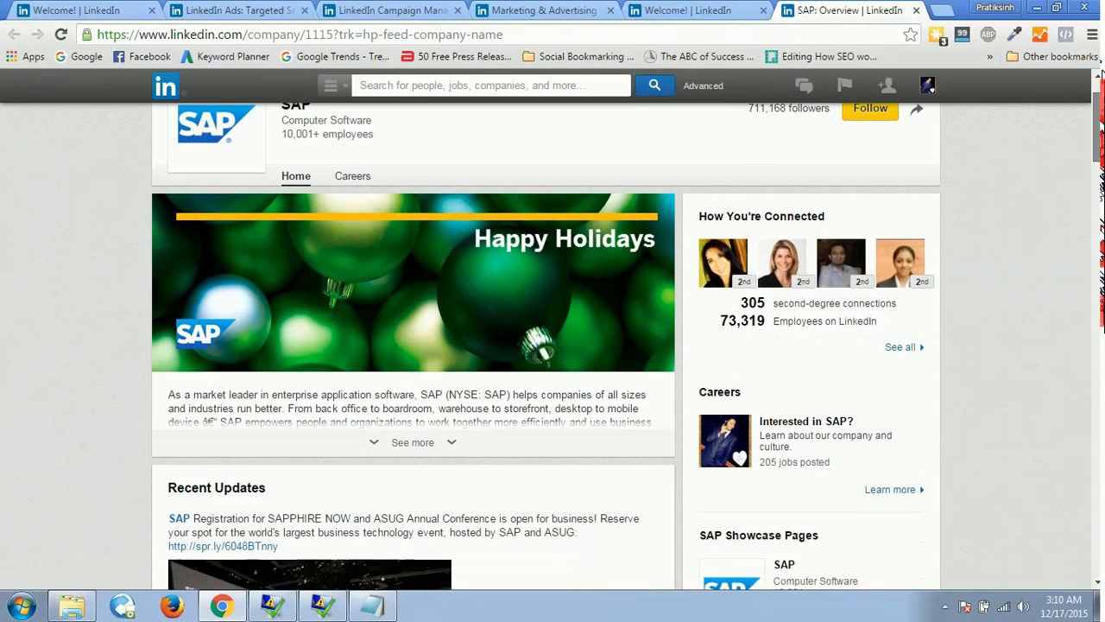
scroll(1100, 75, up, 1)
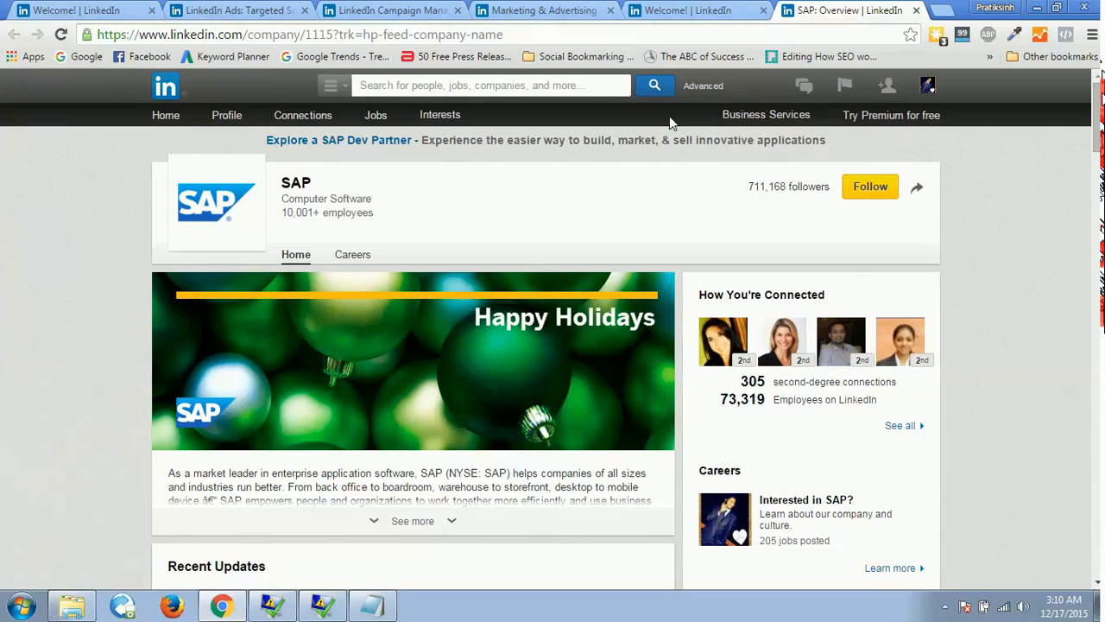
Compare the ad products on the Marketing & Advertising page with the accounts listed in Campaign Manager.
click(683, 11)
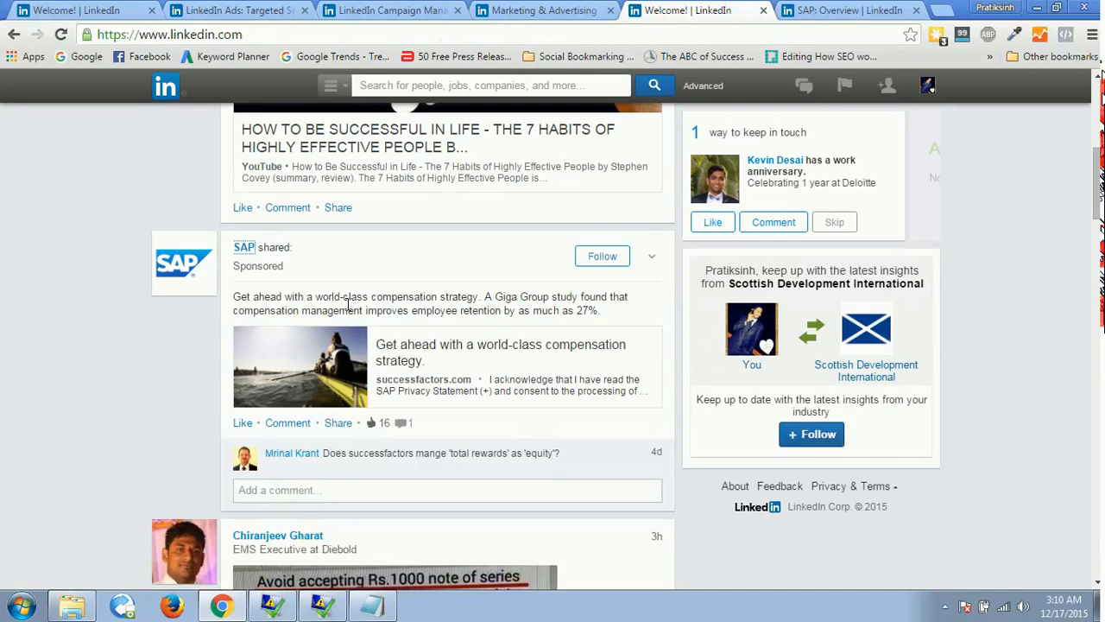
click(535, 11)
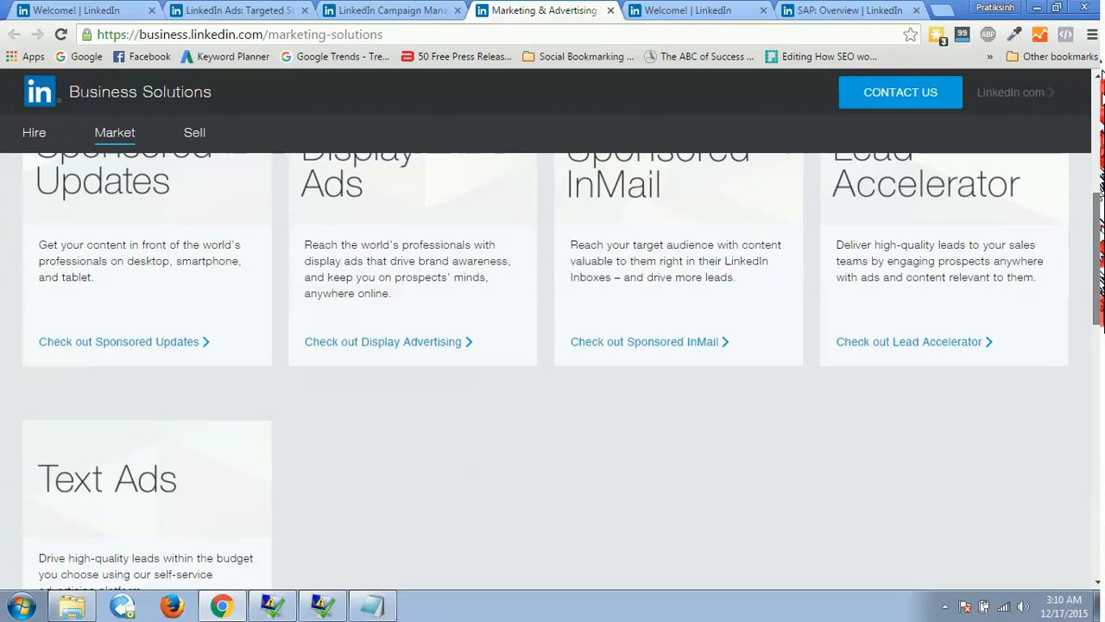
scroll(552, 368, up, 3)
click(345, 7)
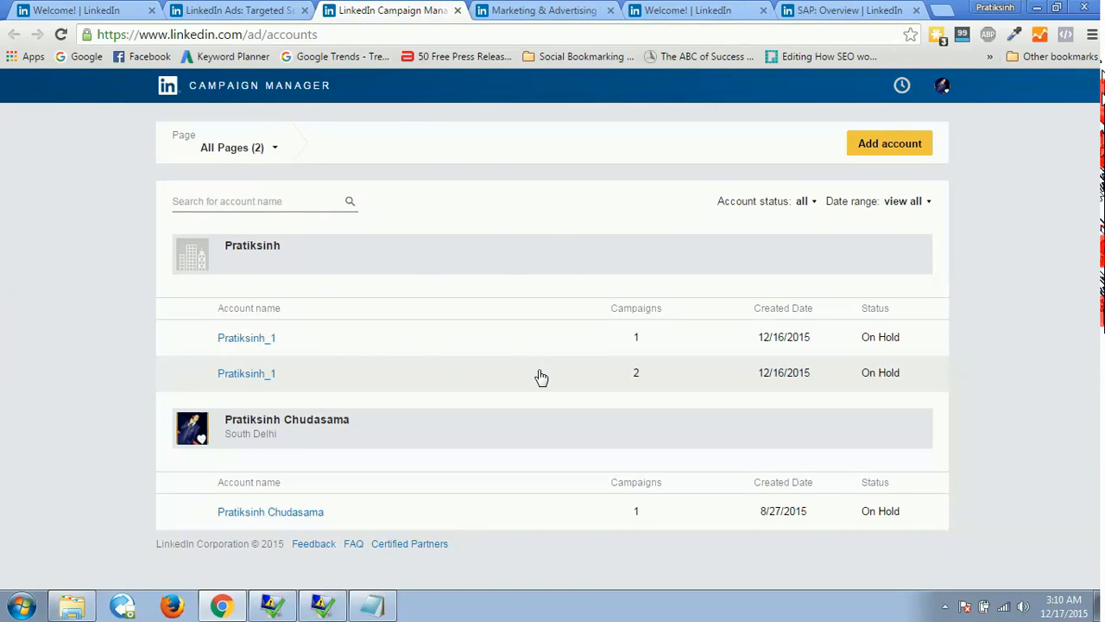
click(547, 11)
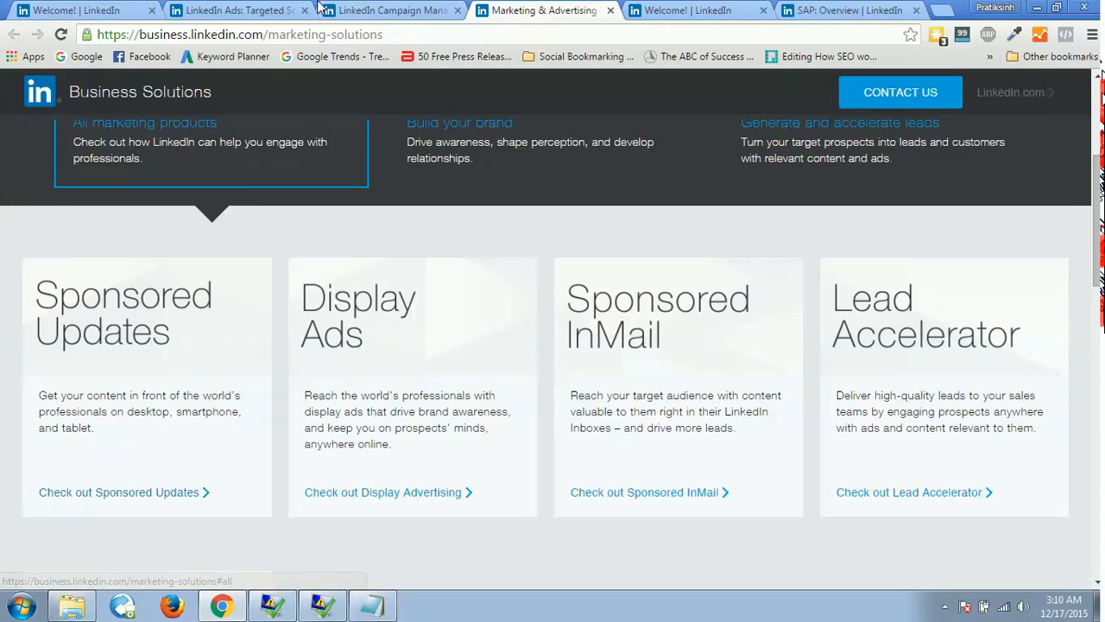
click(379, 10)
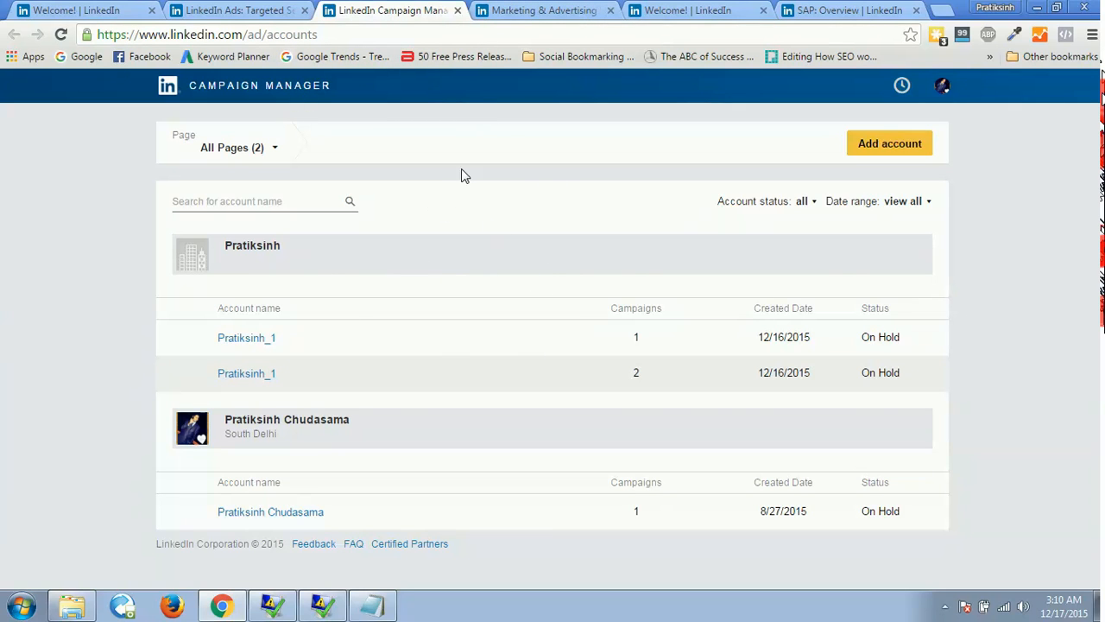
click(518, 10)
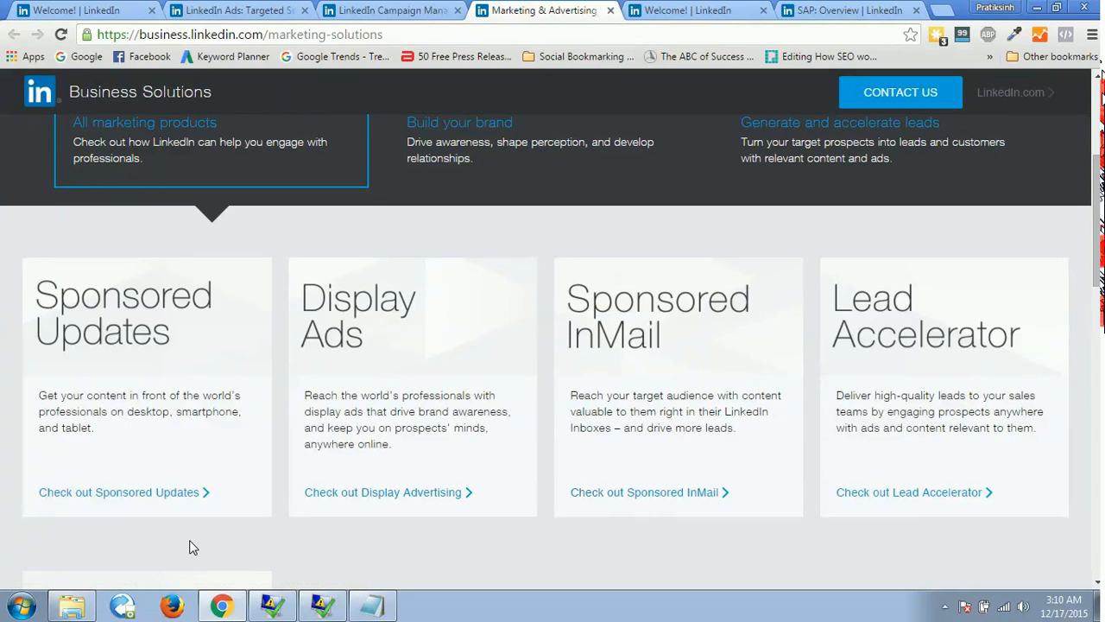
Close the second LinkedIn home feed tab and the SAP company page tab.
click(693, 8)
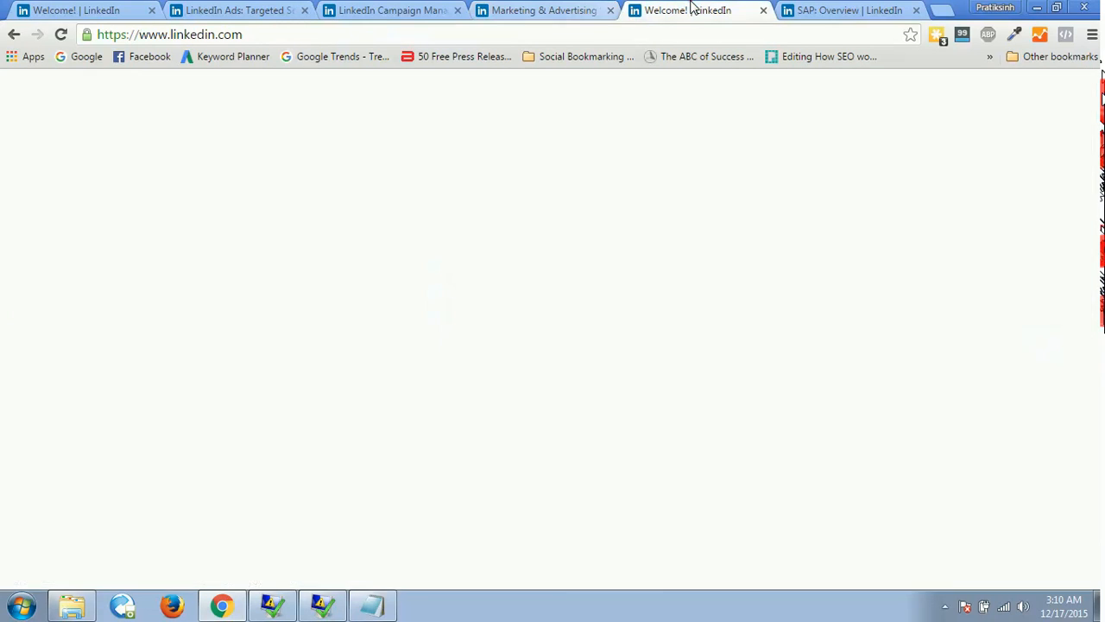
click(764, 11)
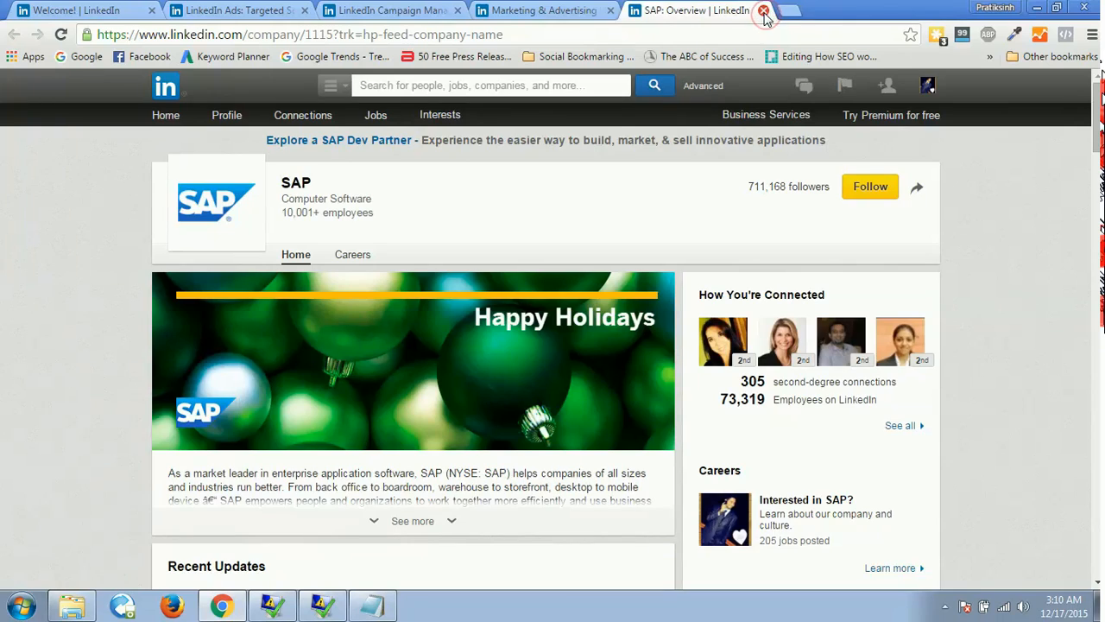
click(763, 10)
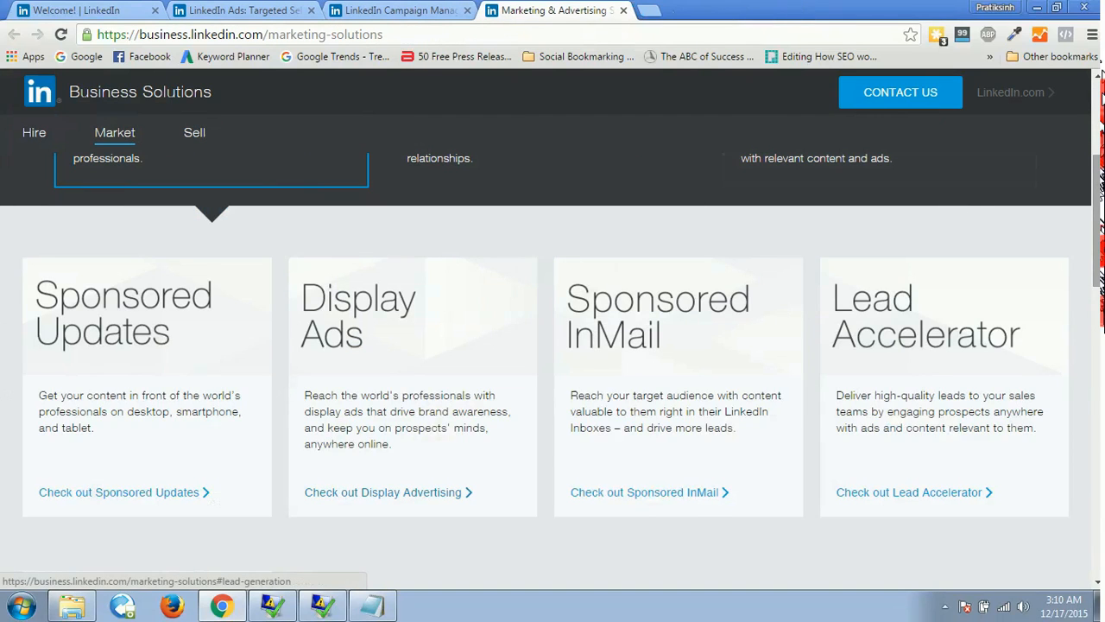
Open the Sponsored Updates product page in a new tab from the marketing products and look over its features.
scroll(804, 113, up, 1)
scroll(803, 112, down, 2)
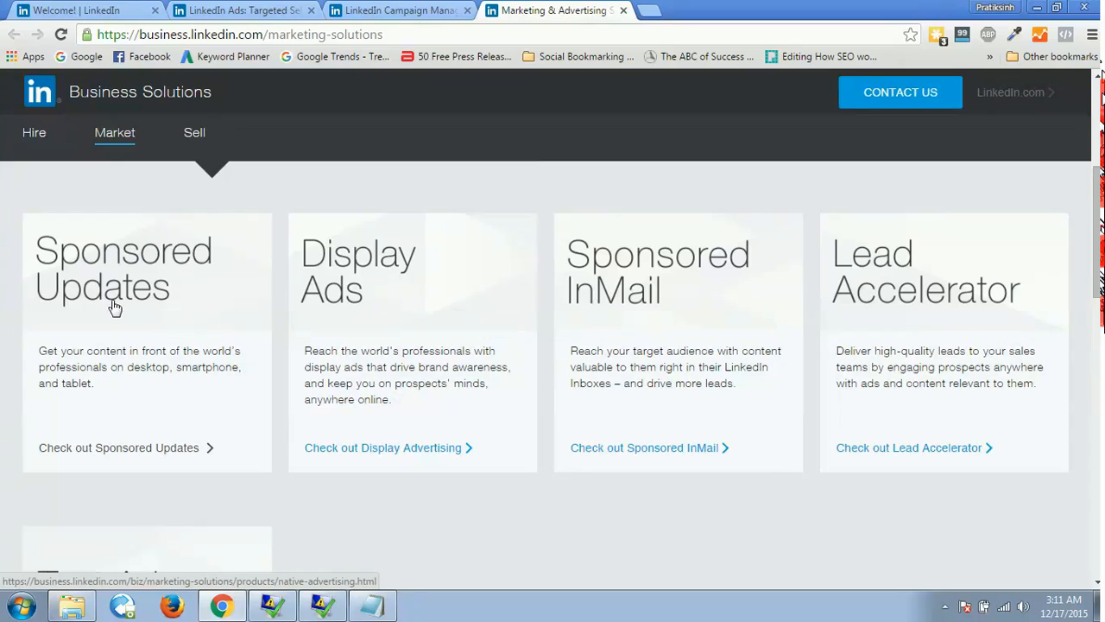
middle_click(112, 453)
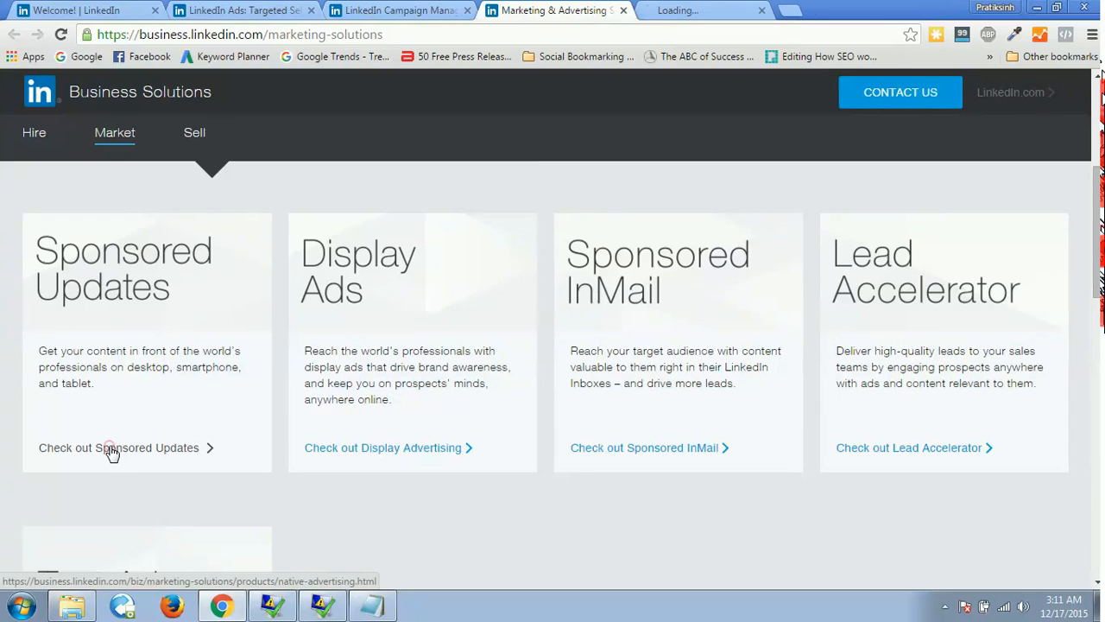
click(695, 12)
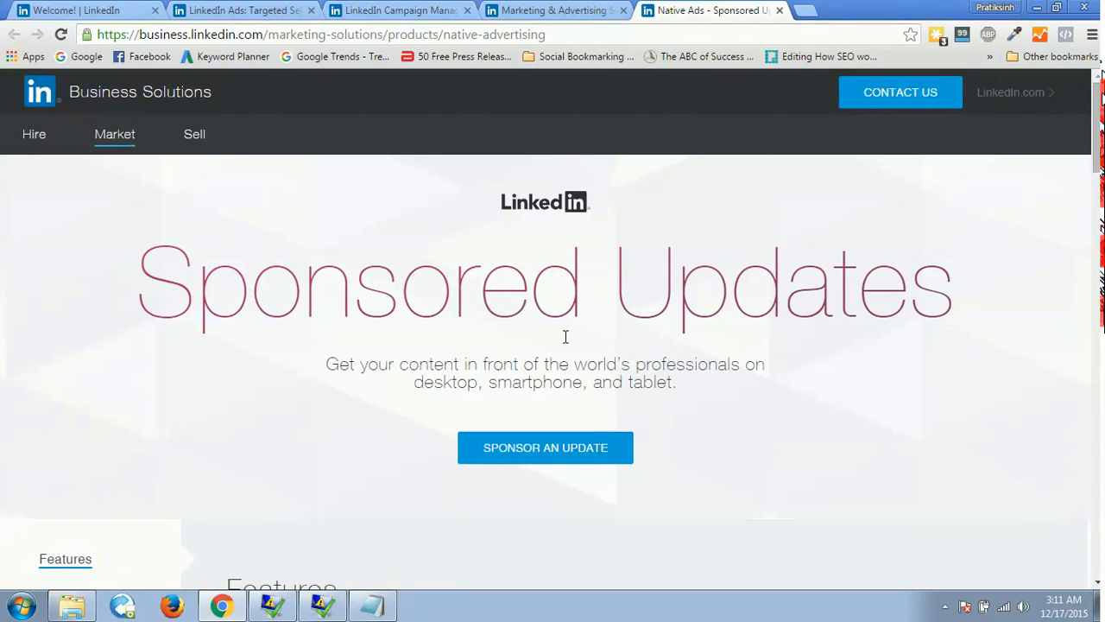
scroll(1050, 238, down, 5)
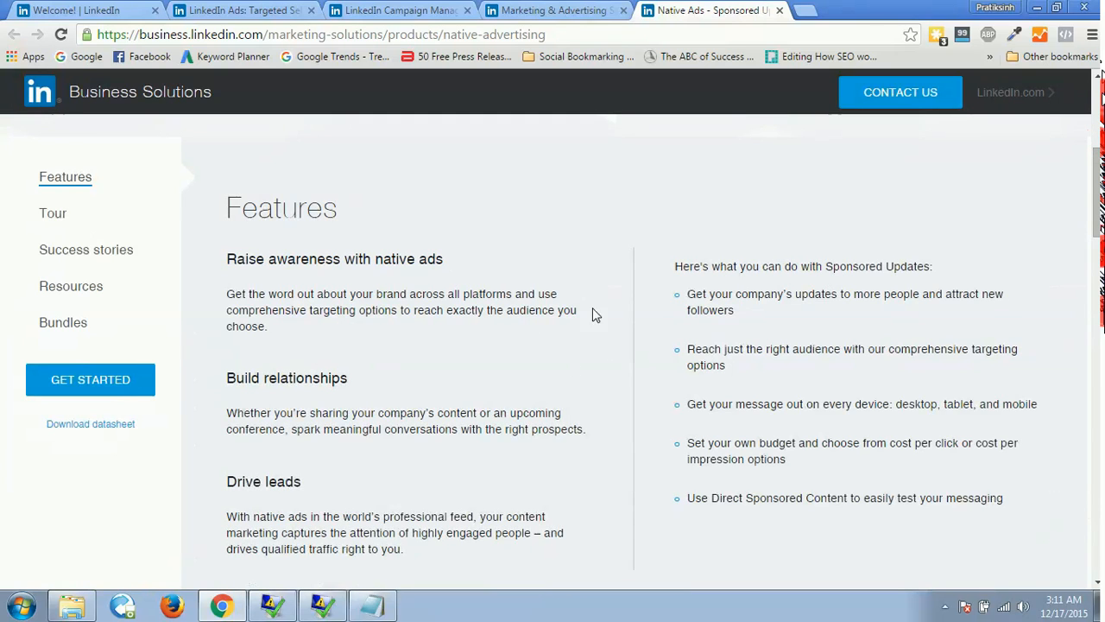
scroll(1097, 207, up, 2)
scroll(552, 346, up, 2)
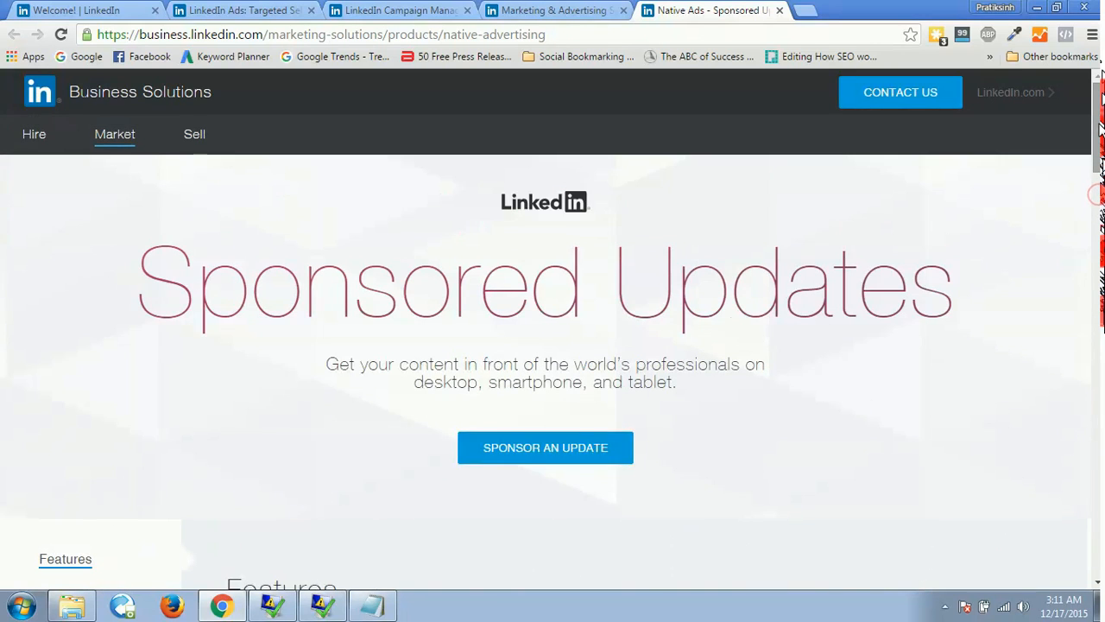
Start sponsoring an update with India as the country and a quarterly budget of Under $3500, and proceed to buy online.
click(533, 456)
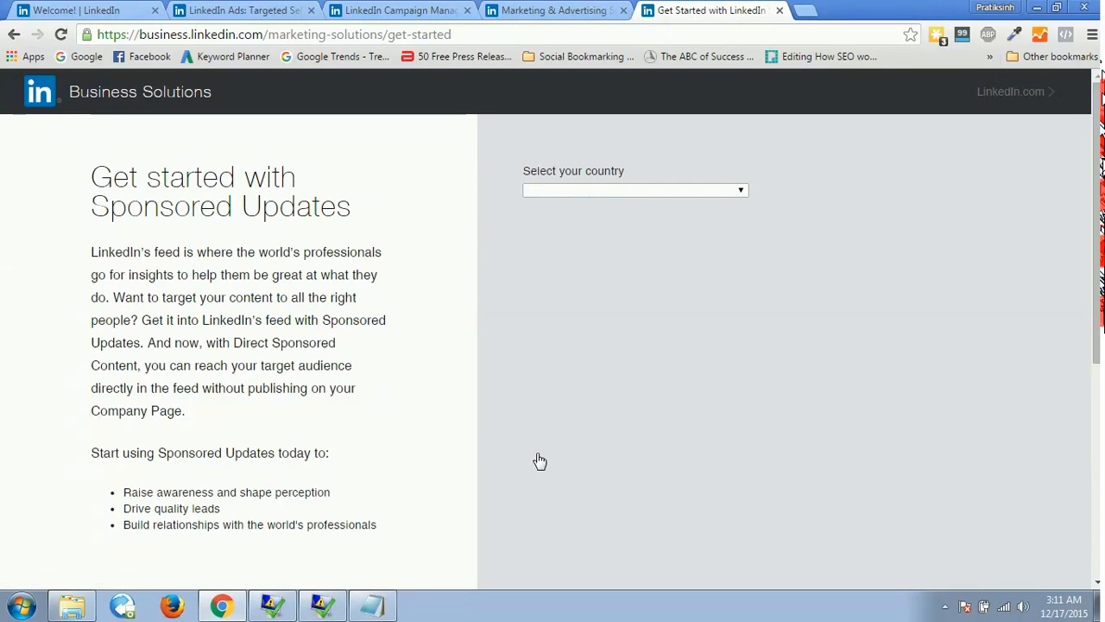
click(681, 194)
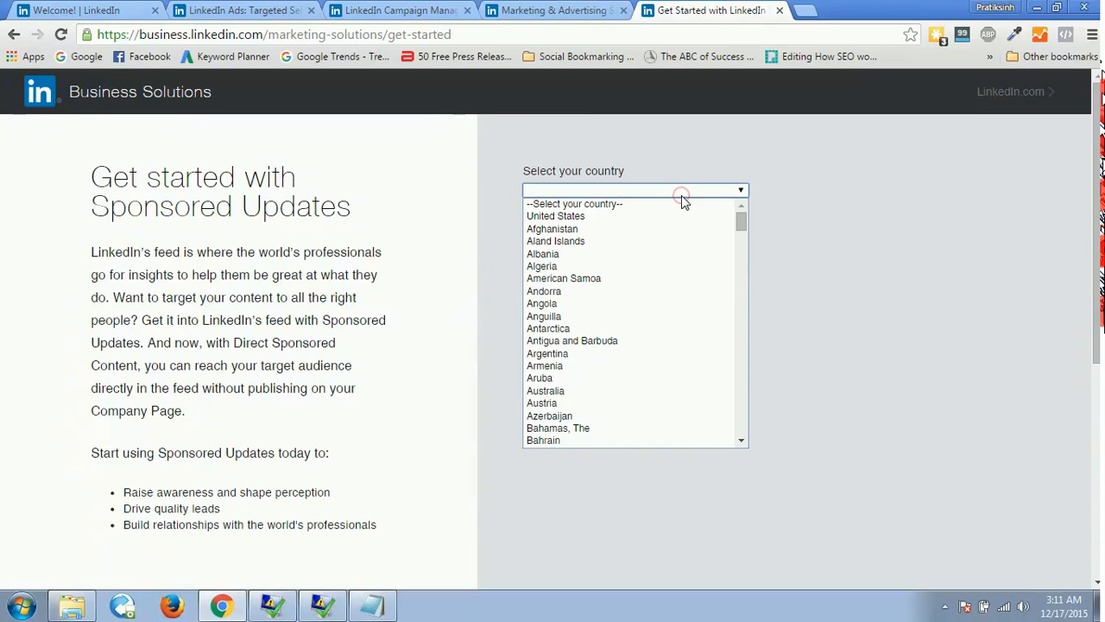
text(in)
key(Return)
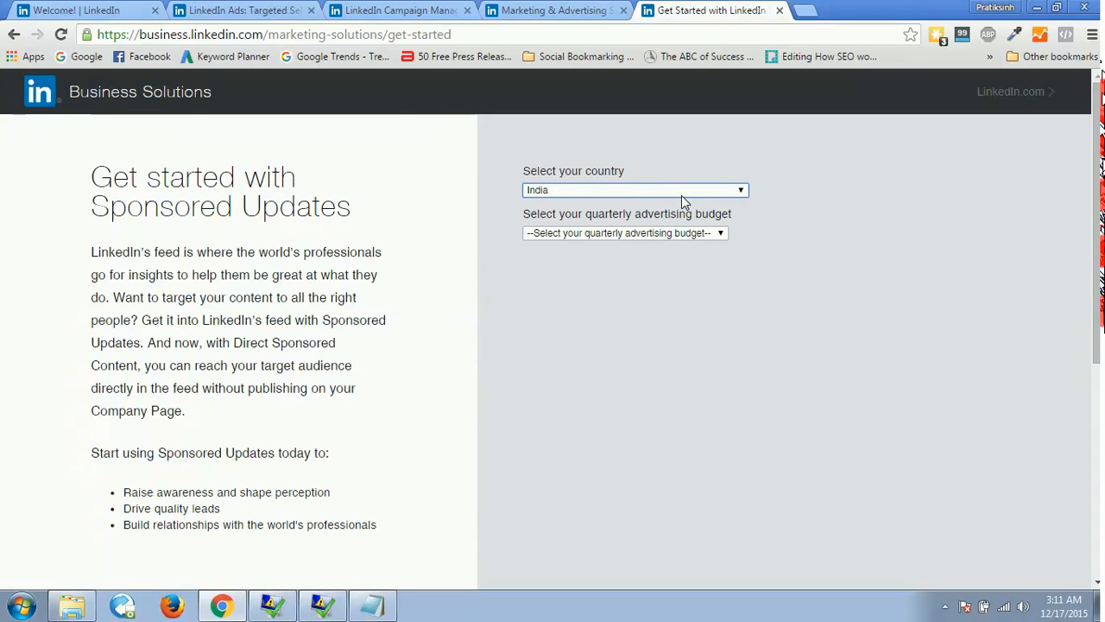
click(643, 242)
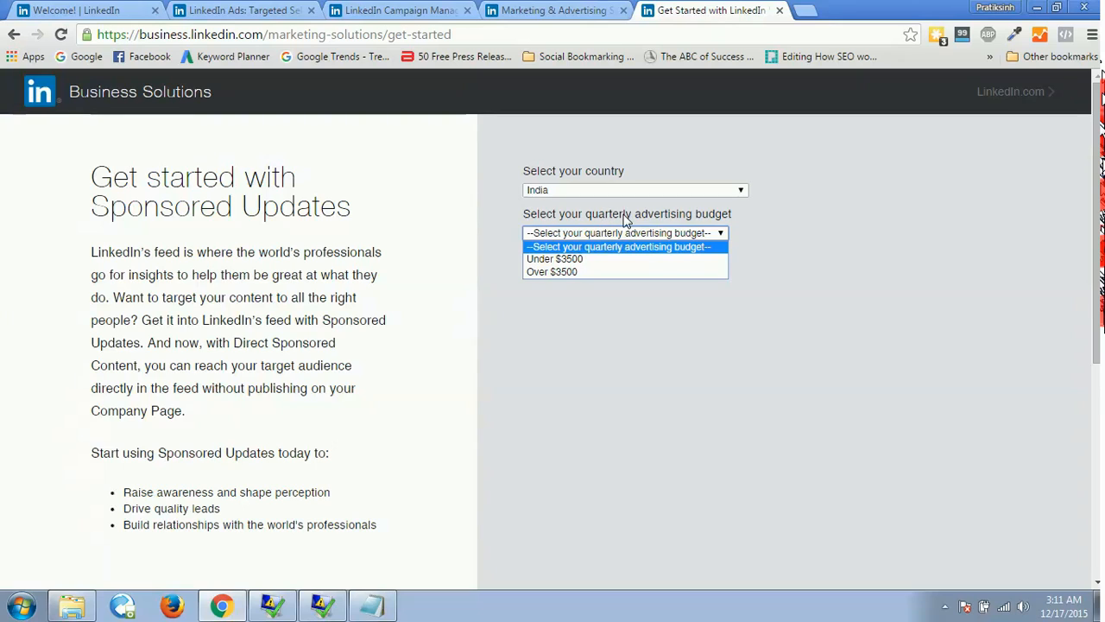
click(563, 260)
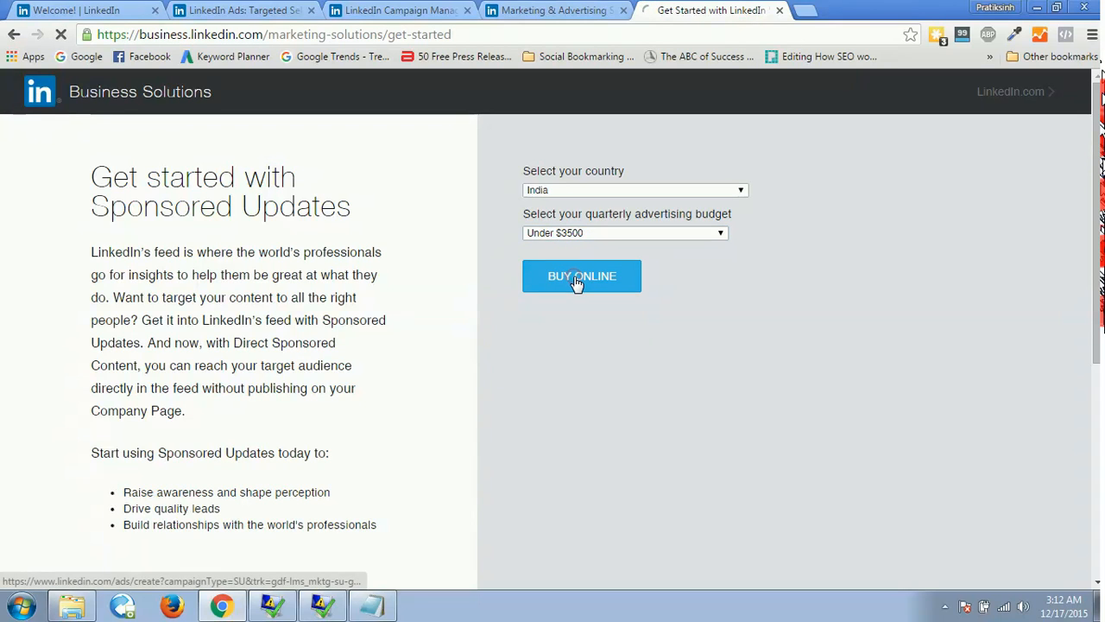
click(577, 283)
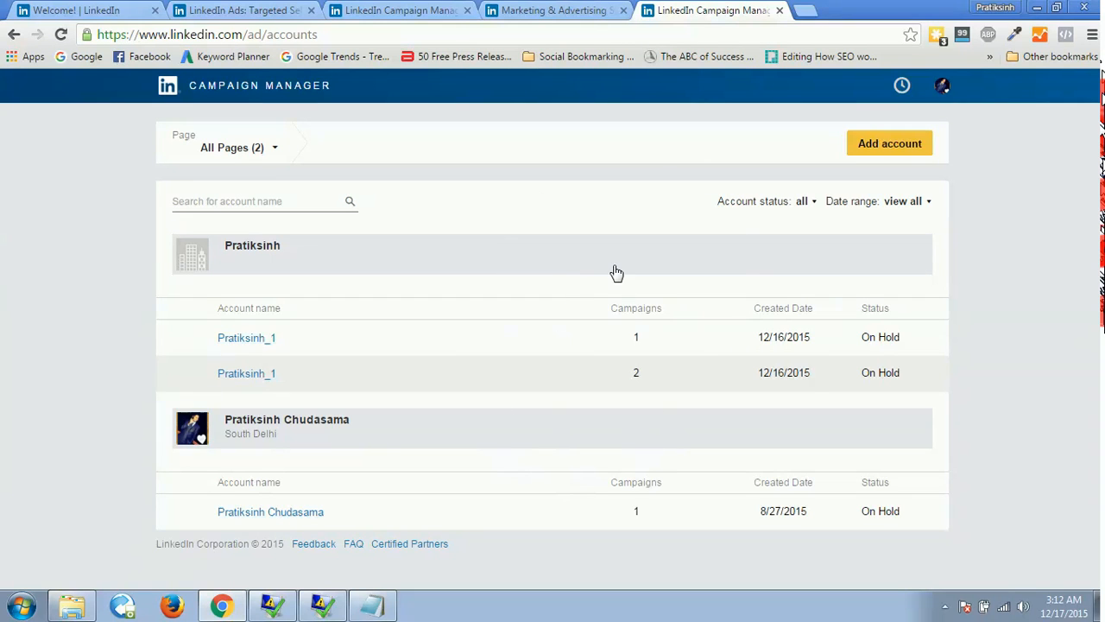
click(400, 9)
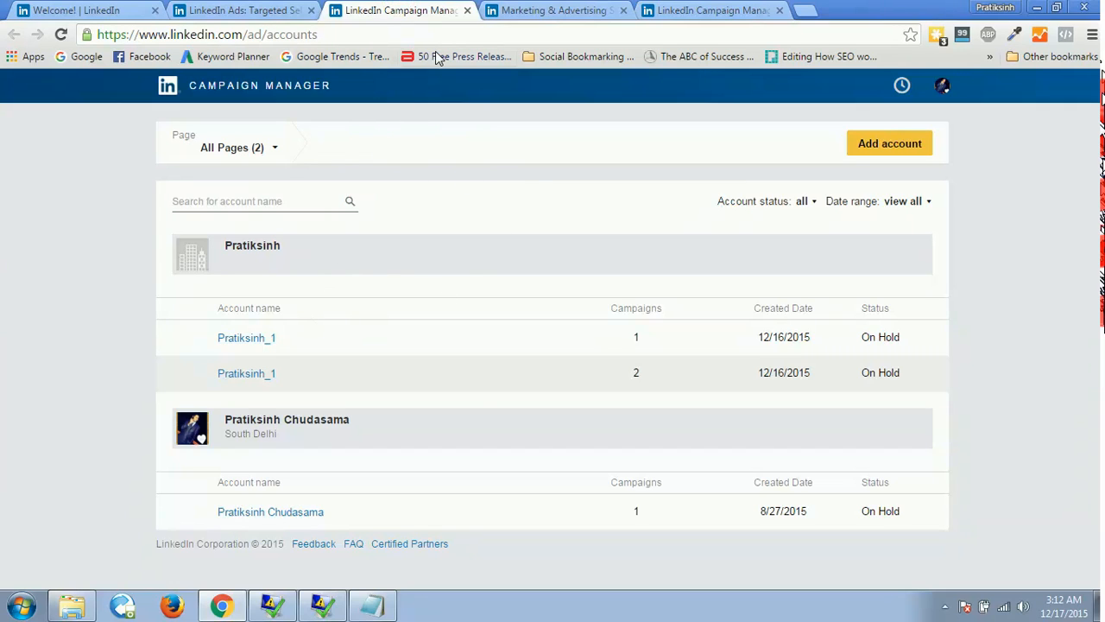
click(713, 10)
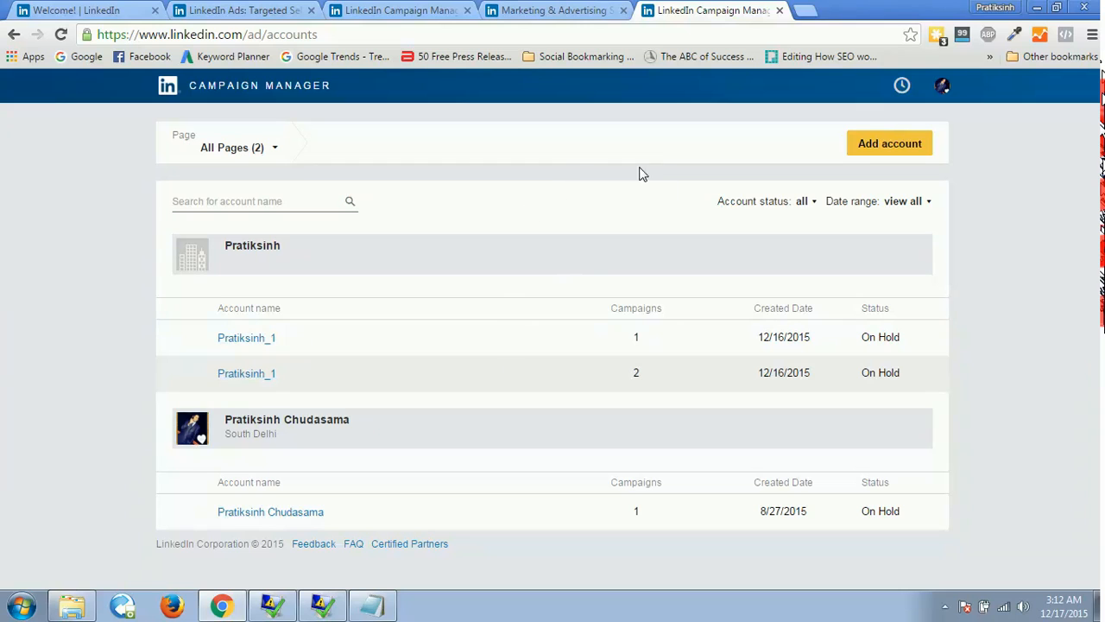
Add an ad account linked to the advertiser's own company page, with India, Rupee (INR) as the currency.
click(868, 153)
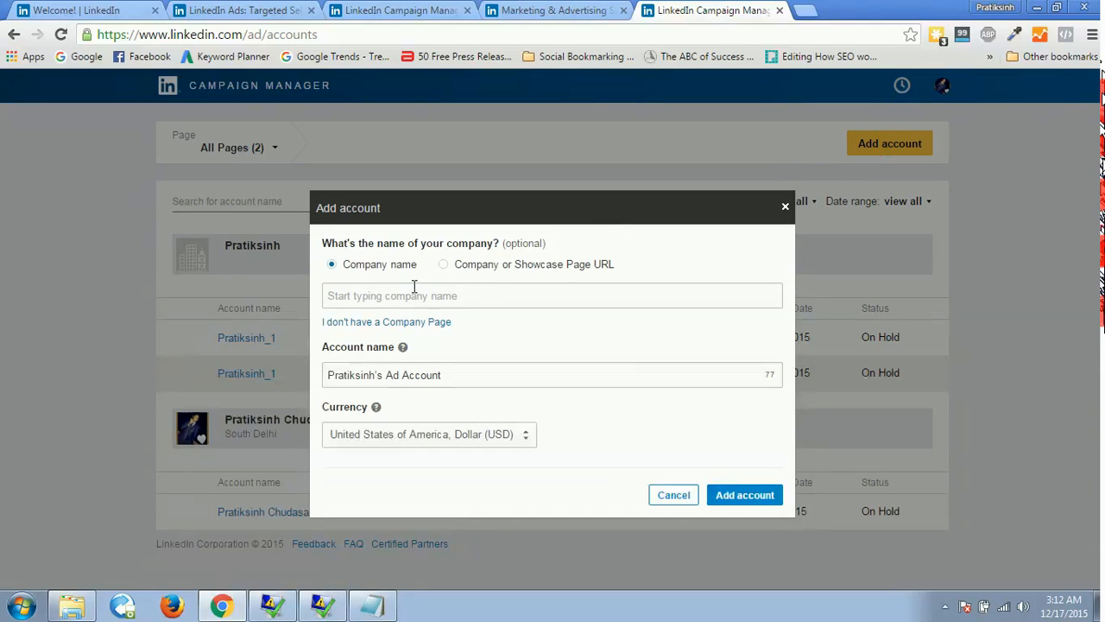
click(375, 296)
text(Pratiksinh)
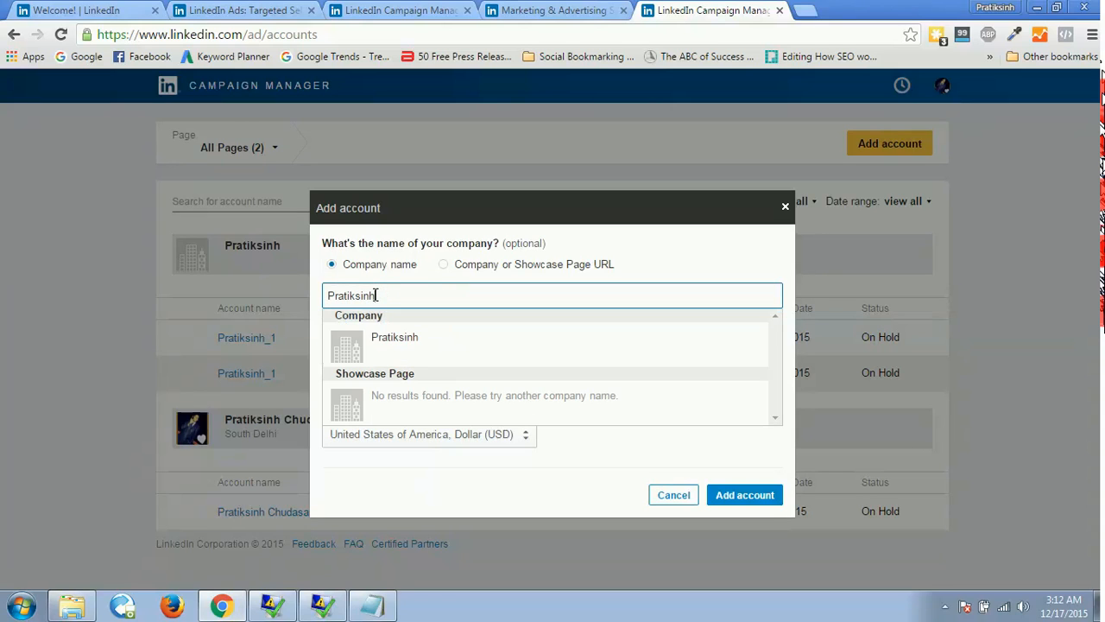
click(413, 340)
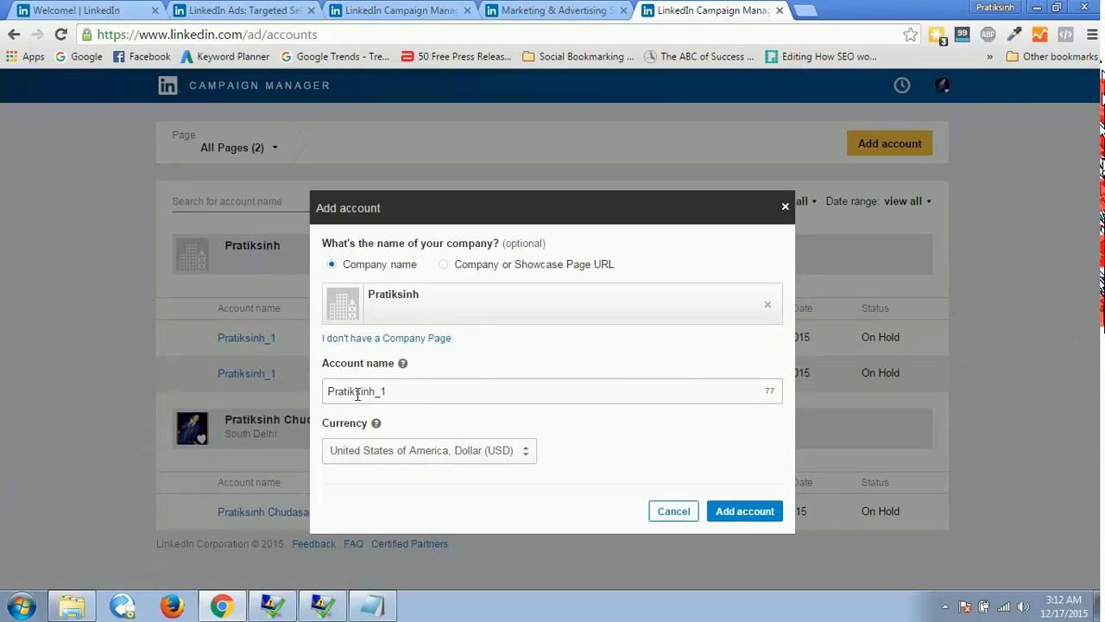
click(428, 462)
key(i)
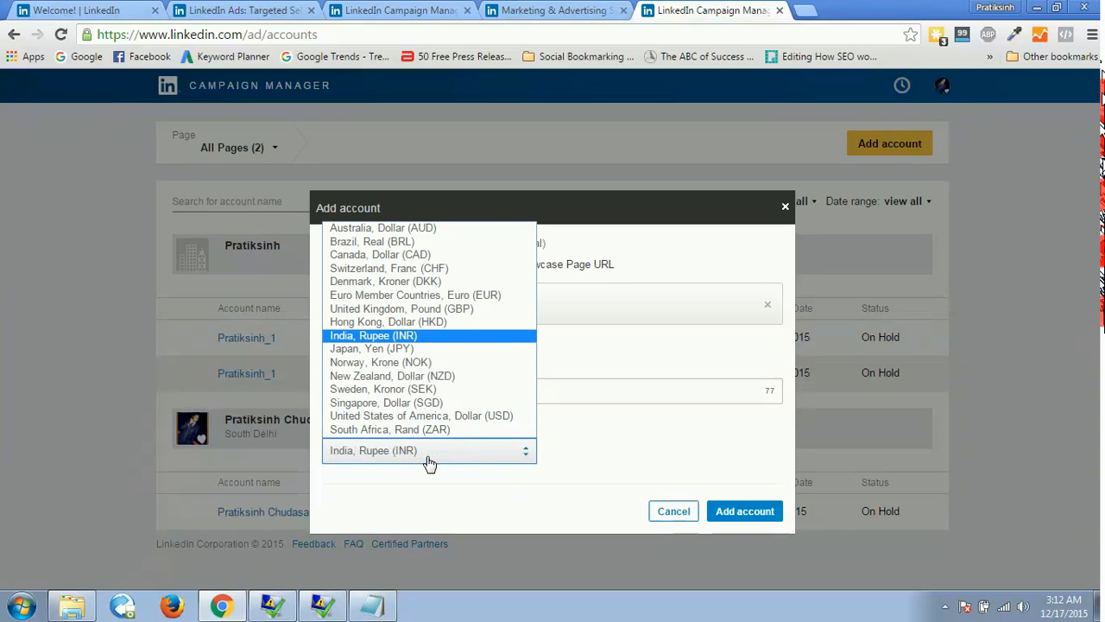
click(415, 335)
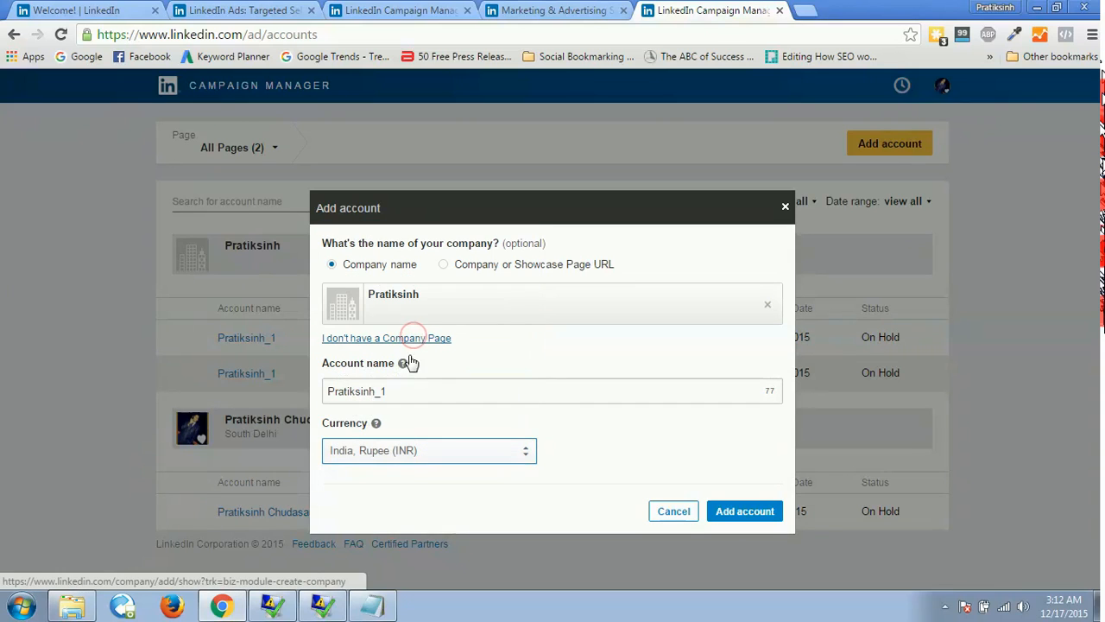
click(726, 513)
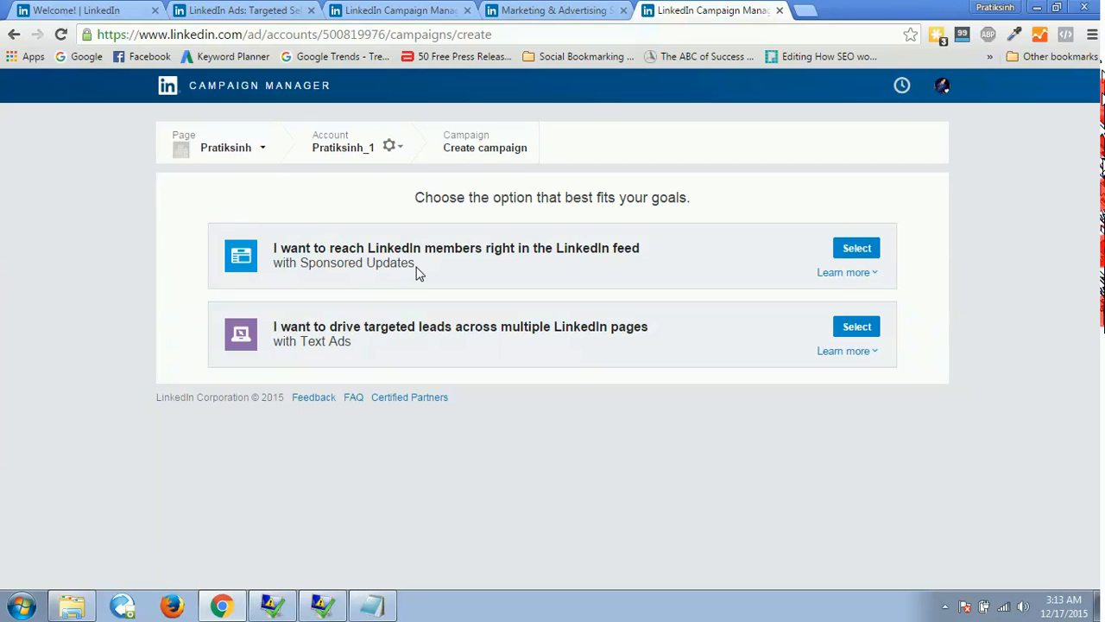
Compare the Sponsored Updates and Text Ads campaign options with the ad products on the Marketing & Advertising page.
drag(420, 269, 312, 270)
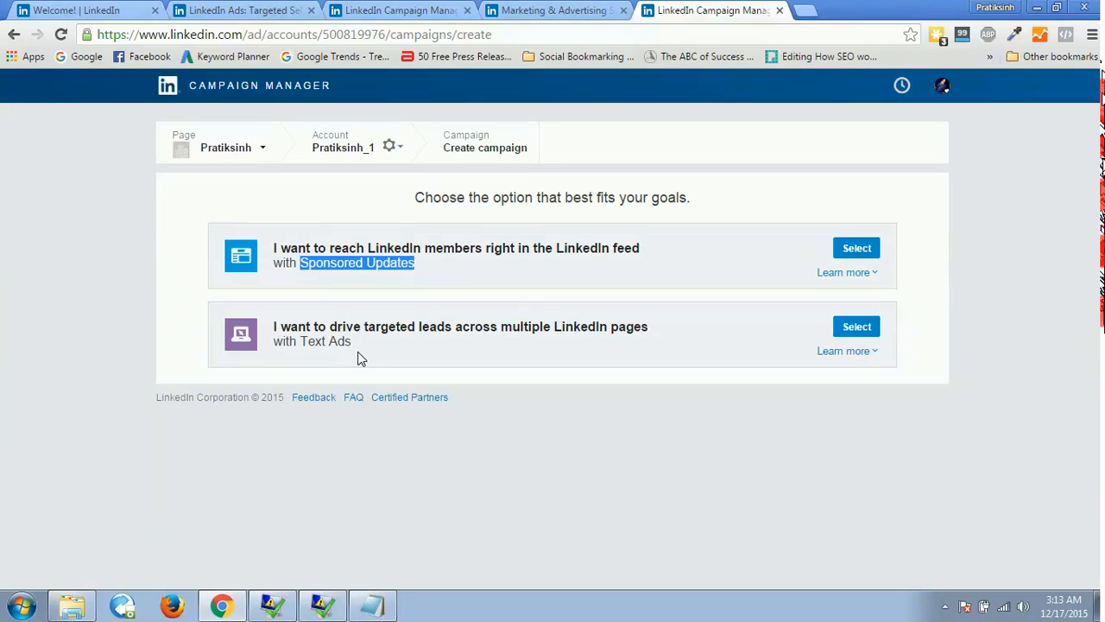
drag(361, 354, 302, 344)
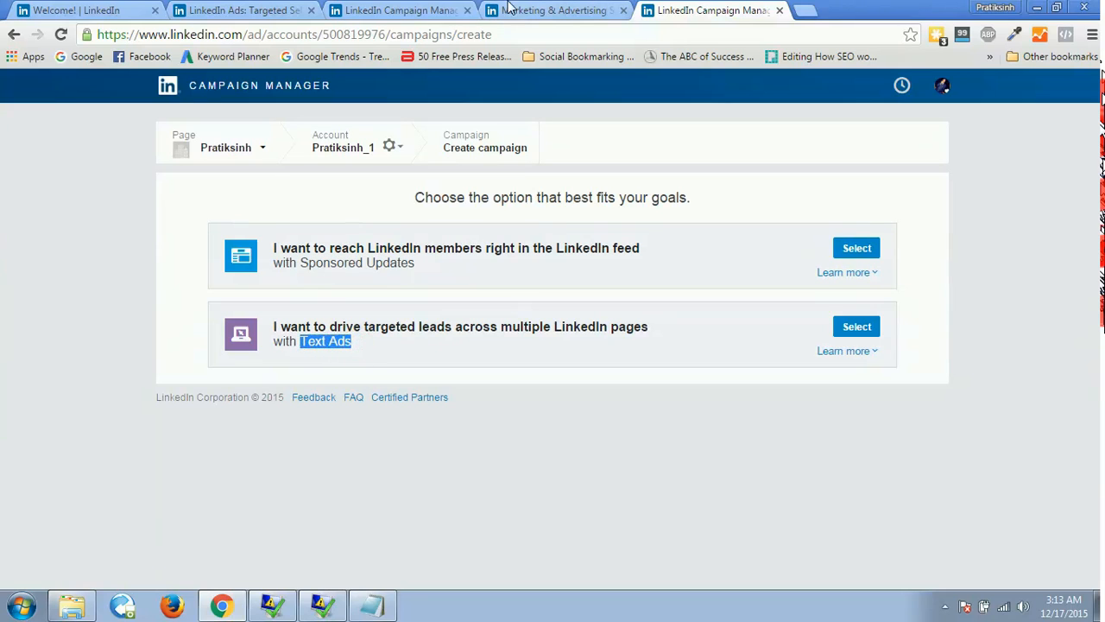
click(536, 7)
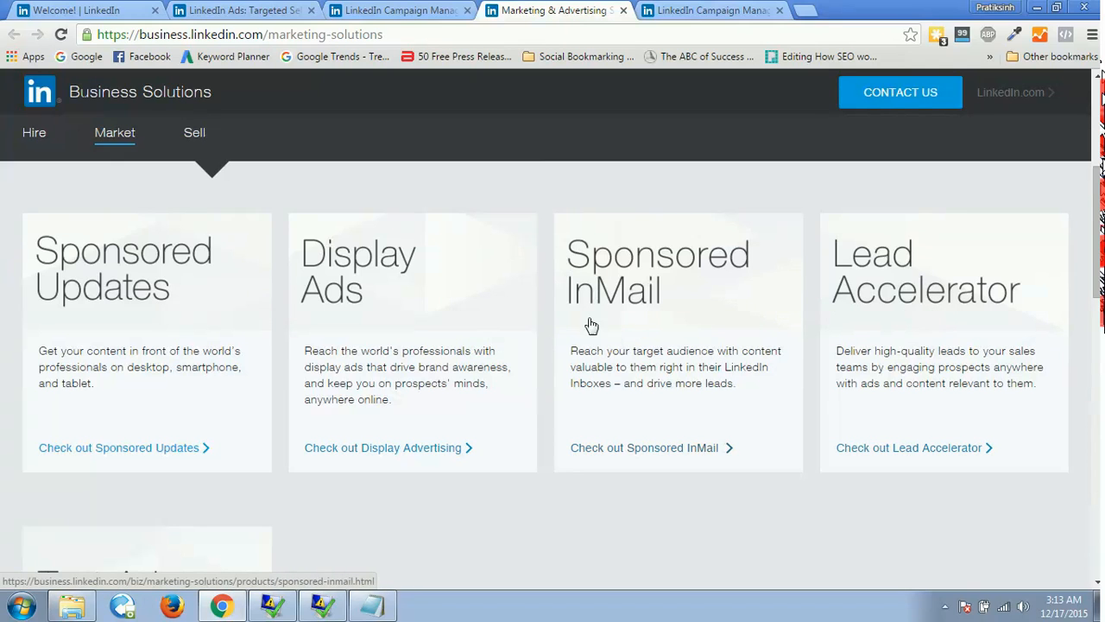
click(709, 10)
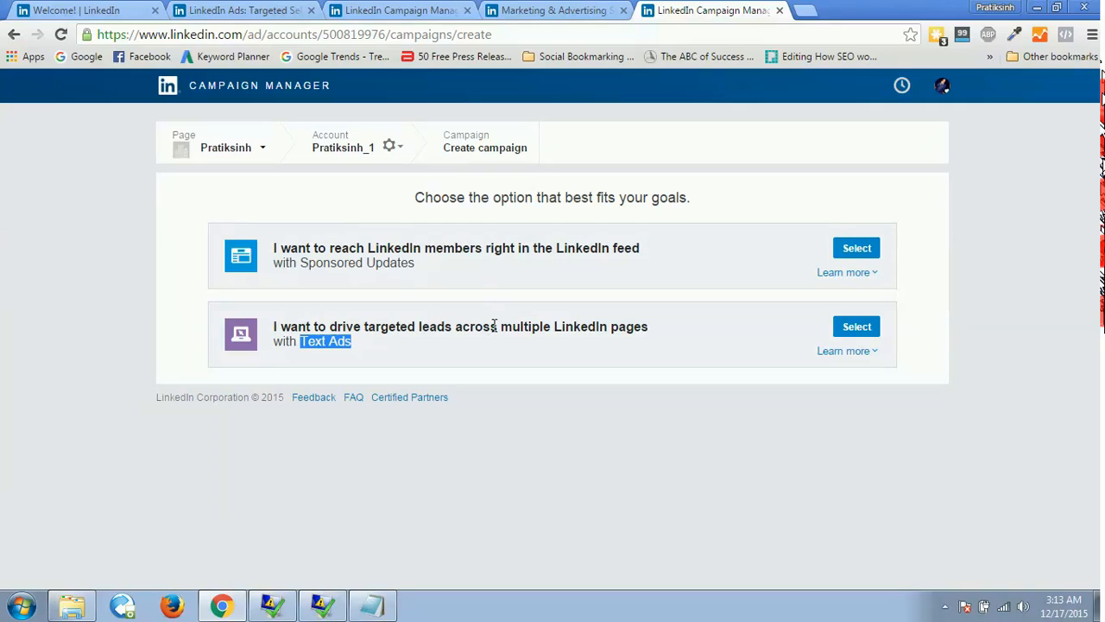
click(284, 247)
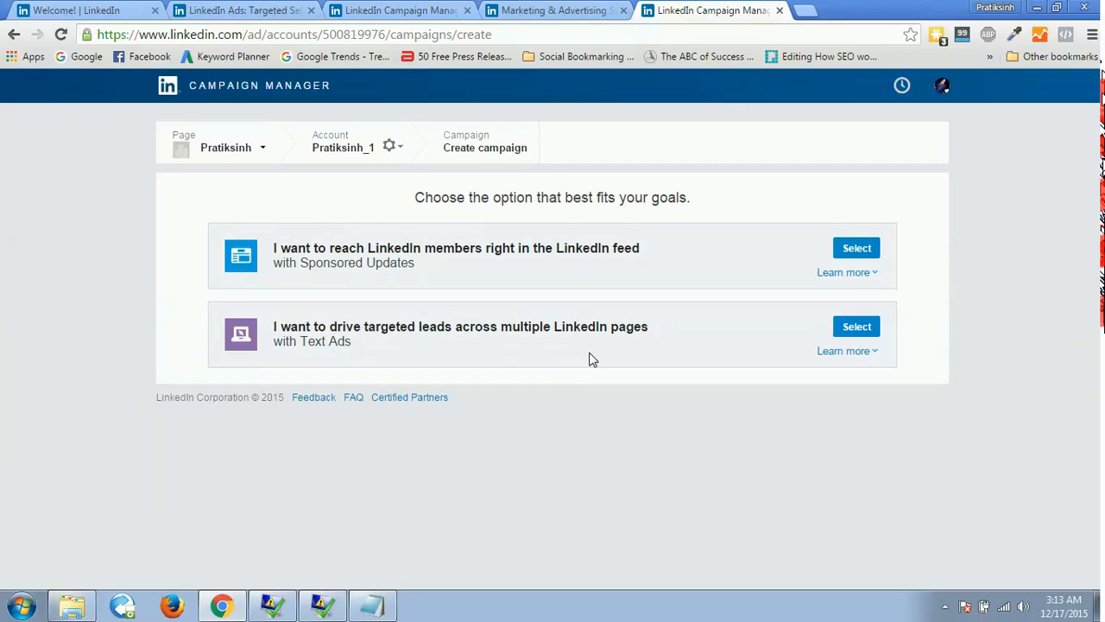
Read the details of the Sponsored Updates and Text Ads campaign options, including how they look and why to choose them.
click(840, 271)
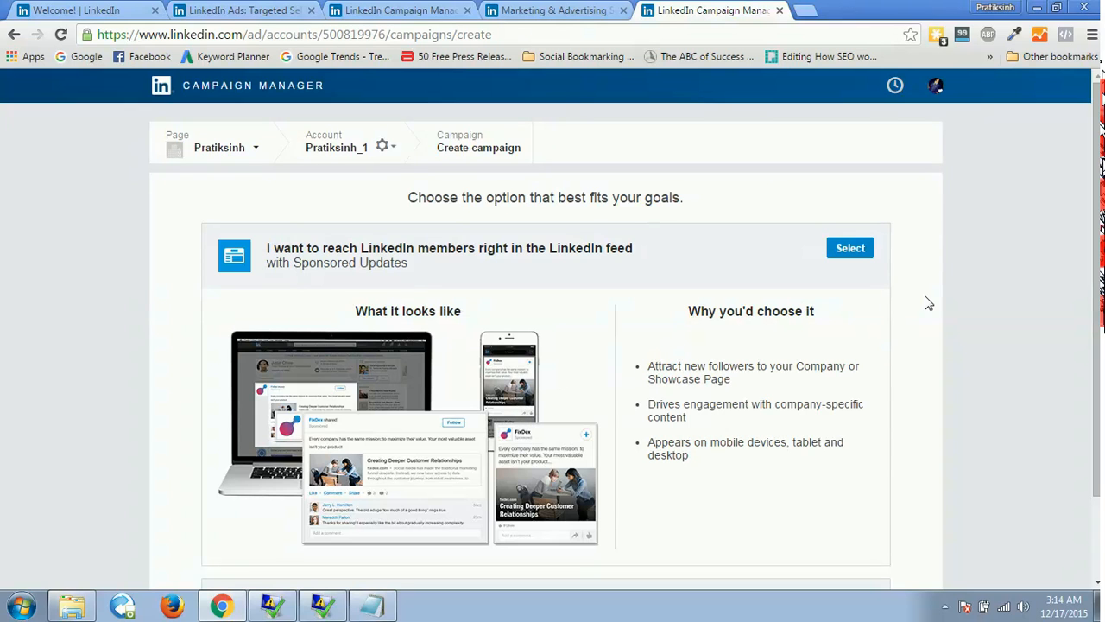
scroll(1095, 216, down, 3)
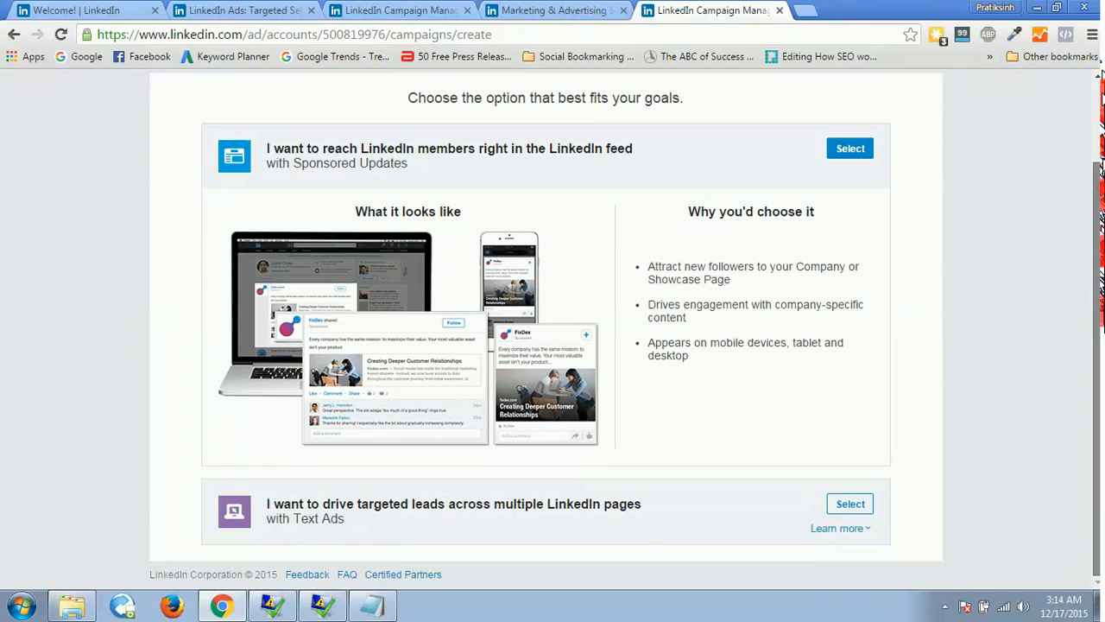
click(846, 530)
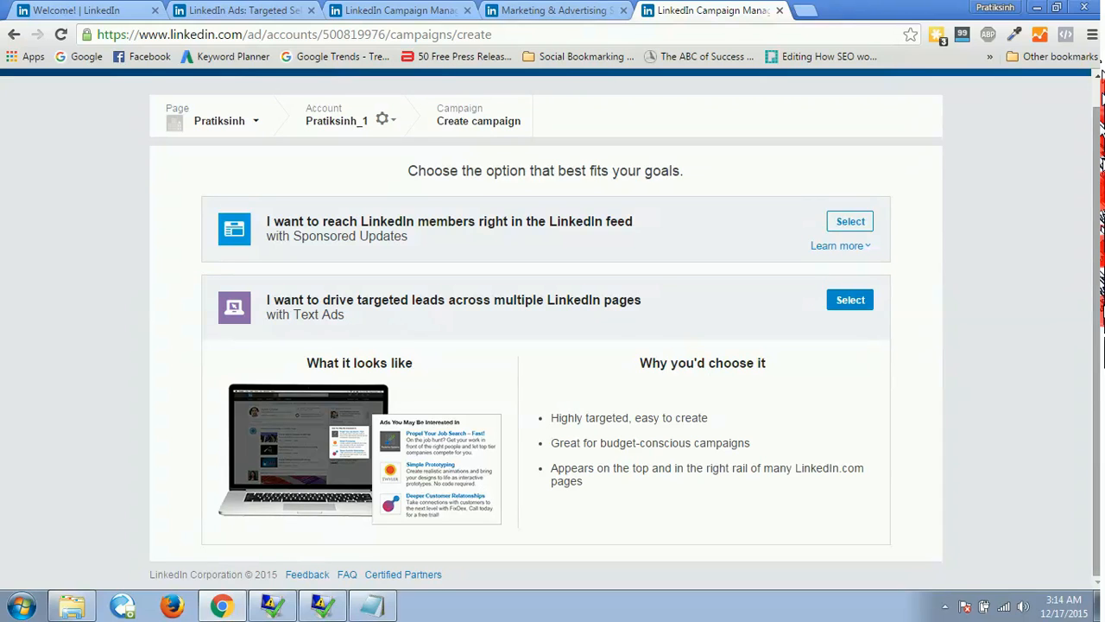
scroll(1098, 350, up, 1)
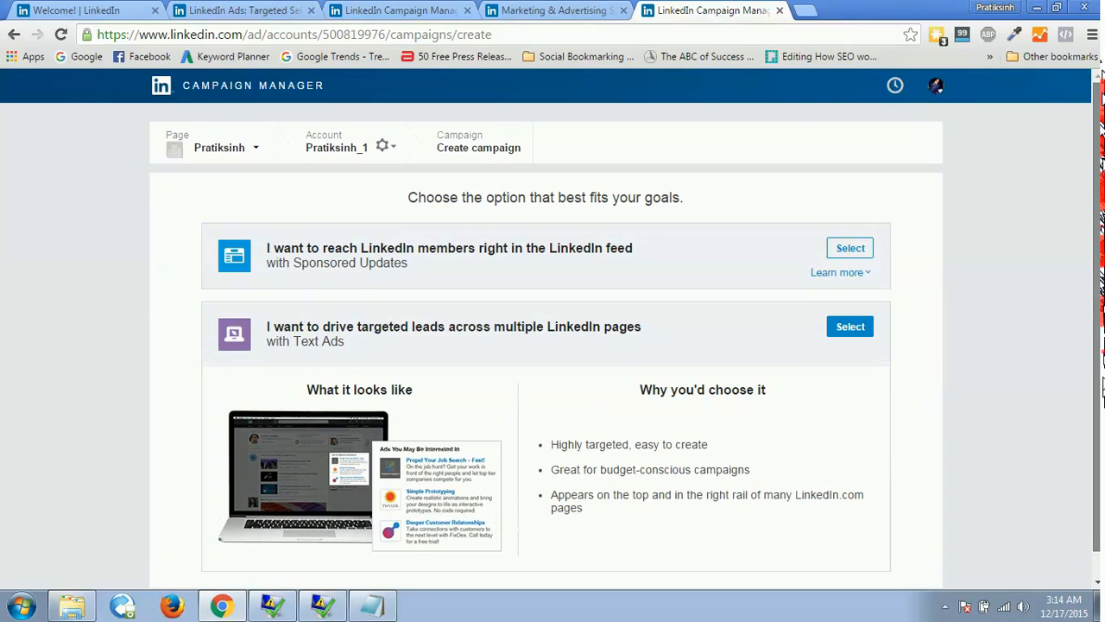
Choose the Text Ads option, name the campaign "Demo Text Ads" with English as the language, and proceed to ad building.
click(842, 336)
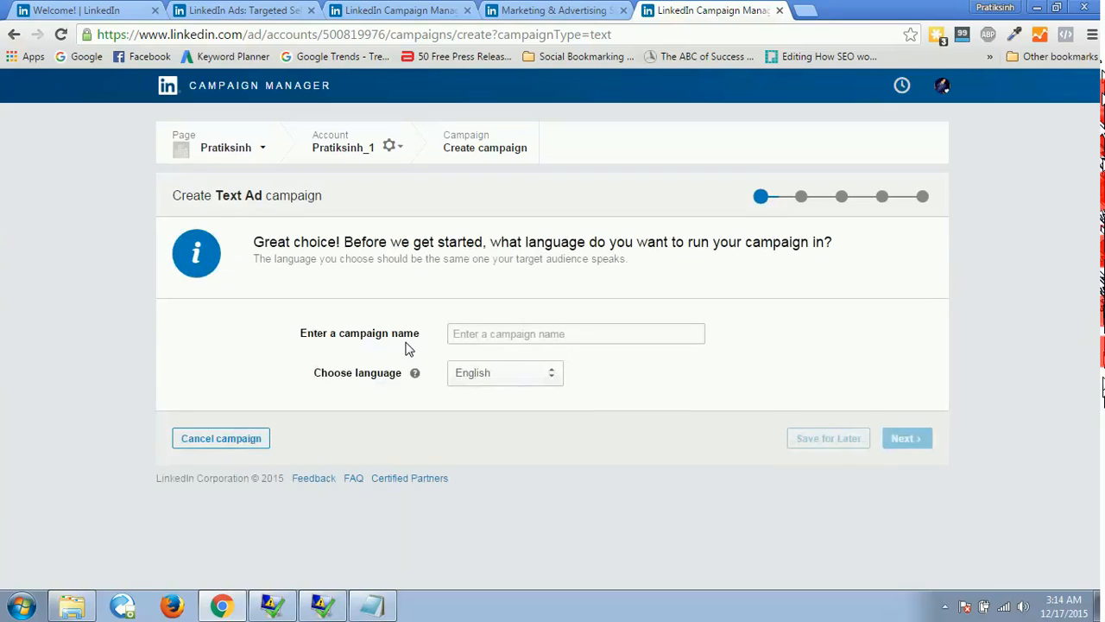
click(484, 334)
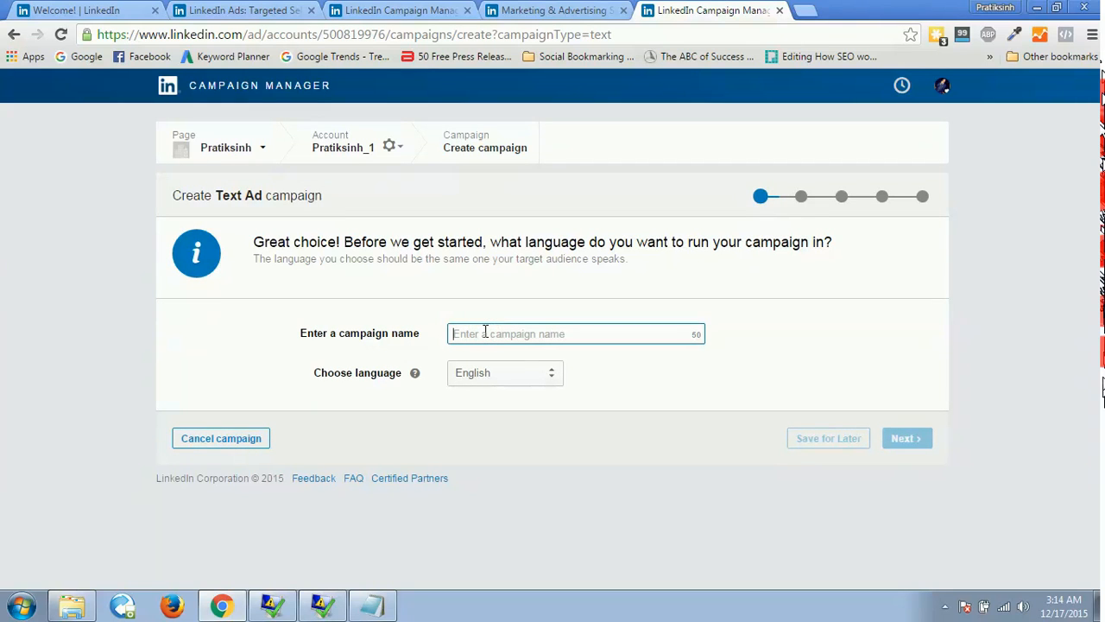
text(Demo Text Ads)
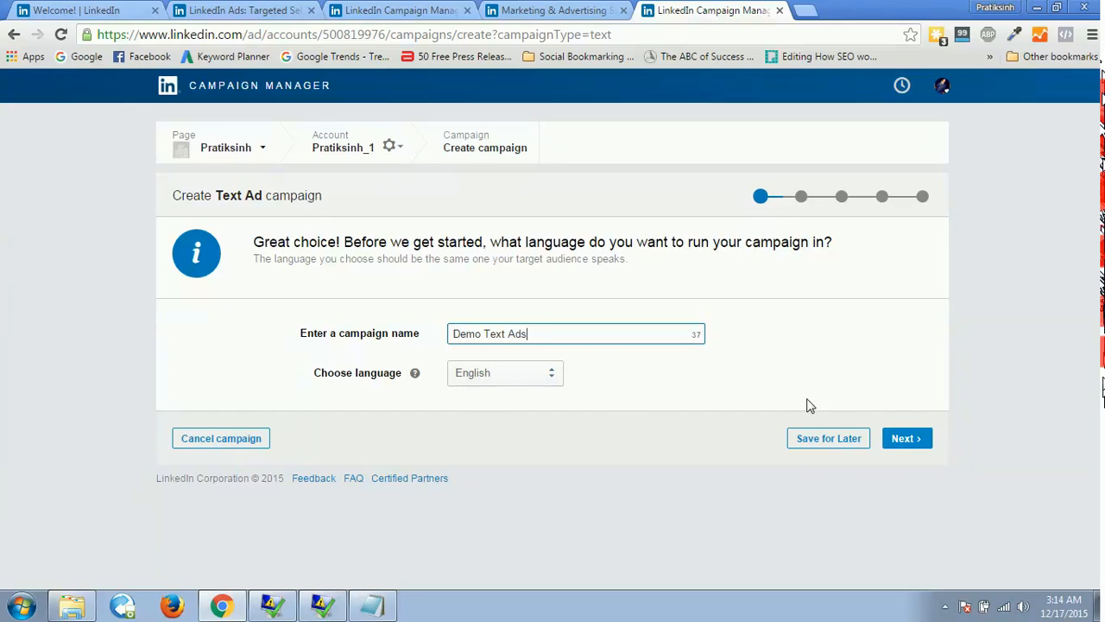
click(903, 439)
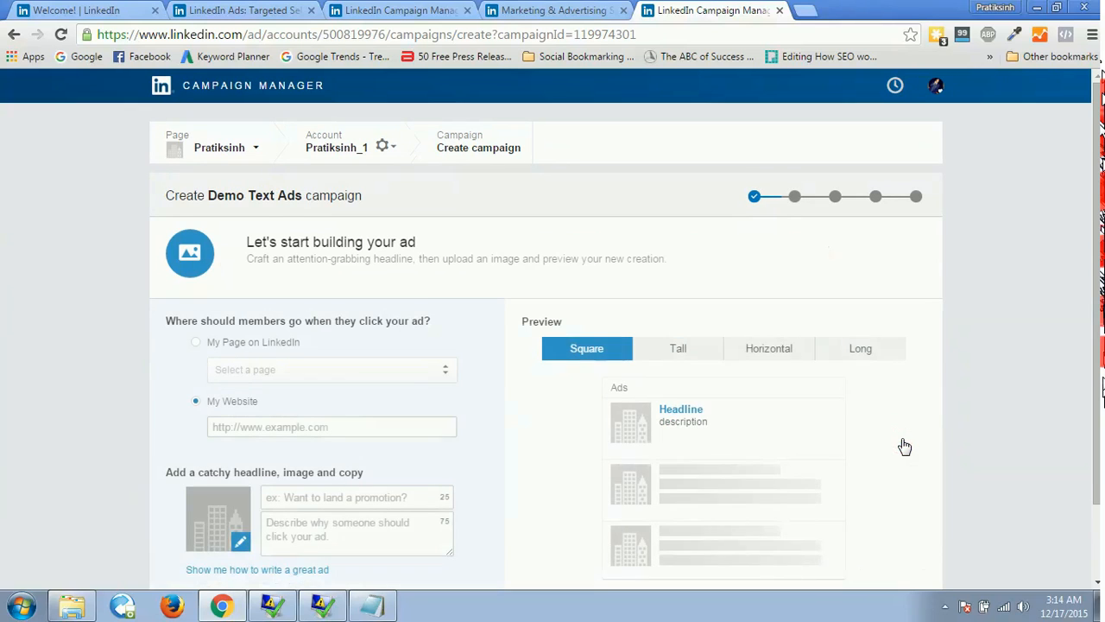
Open linkedin.com in a new tab and find a sponsored update in the home feed.
scroll(600, 170, down, 2)
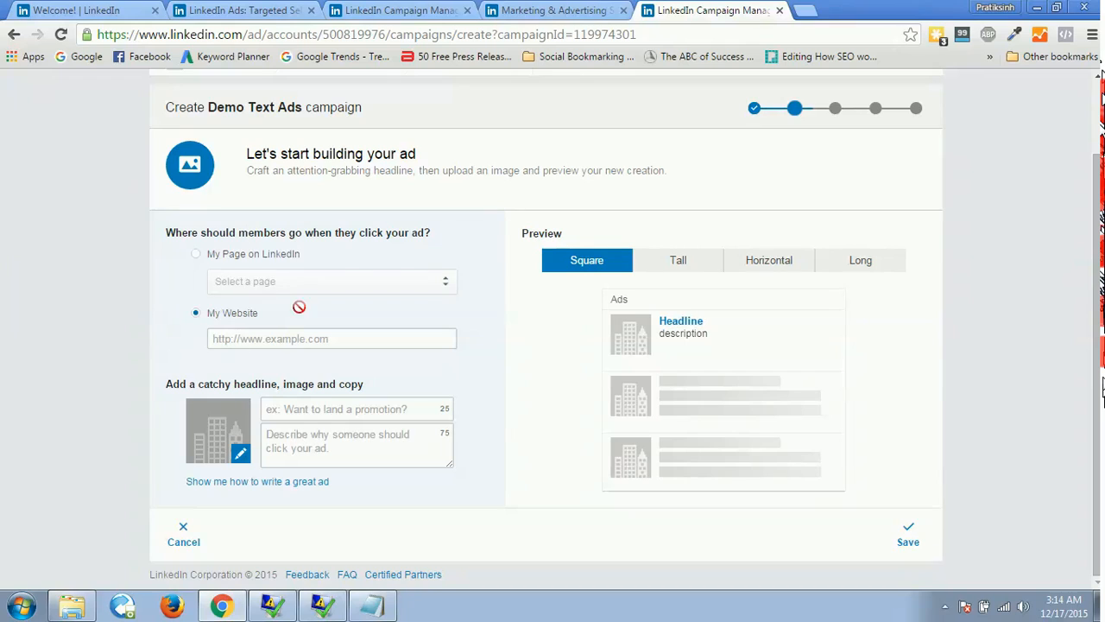
click(250, 340)
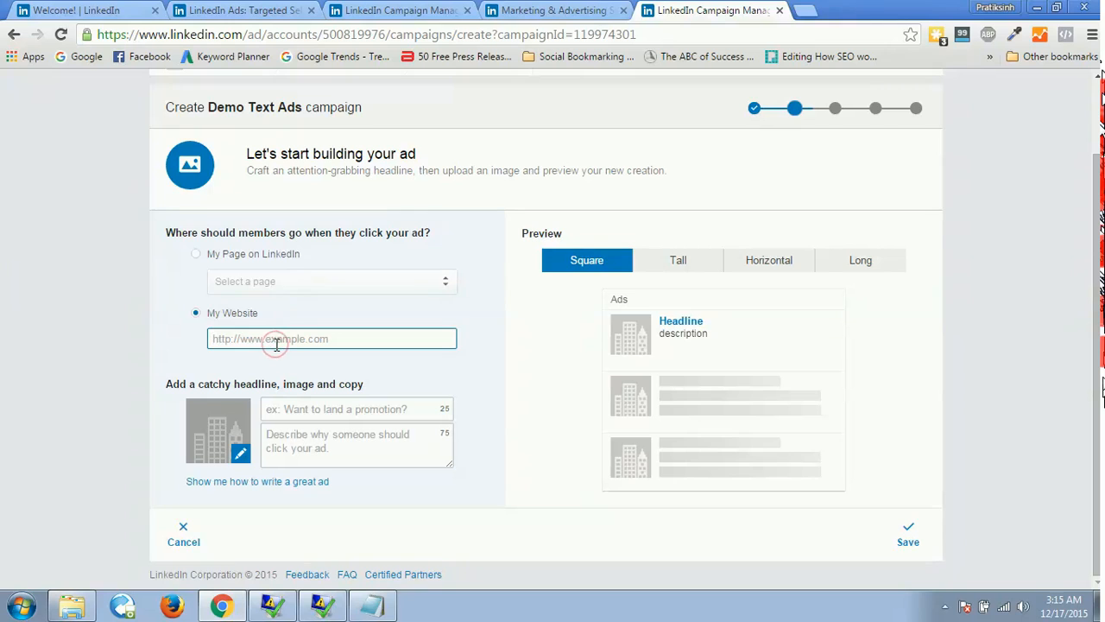
click(801, 11)
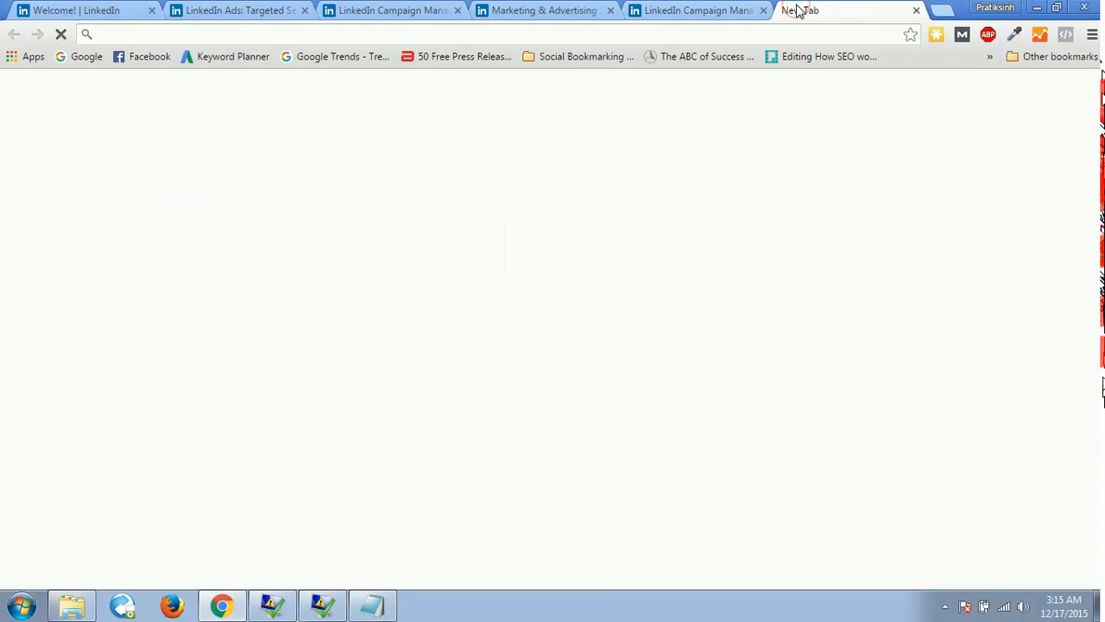
text(linkedin.com)
key(Return)
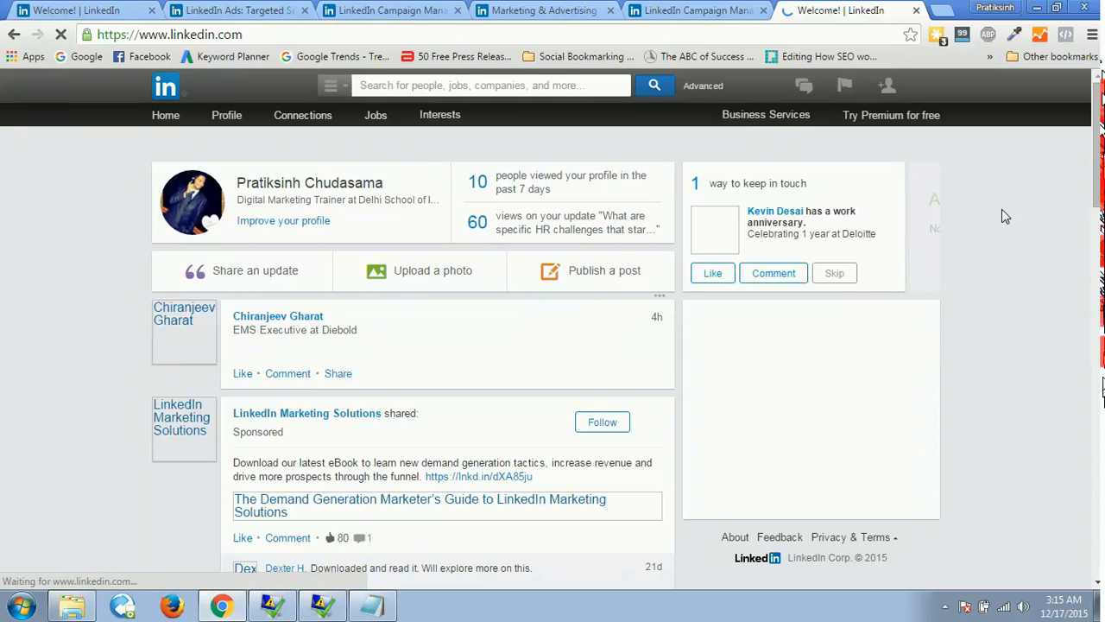
scroll(1102, 388, down, 2)
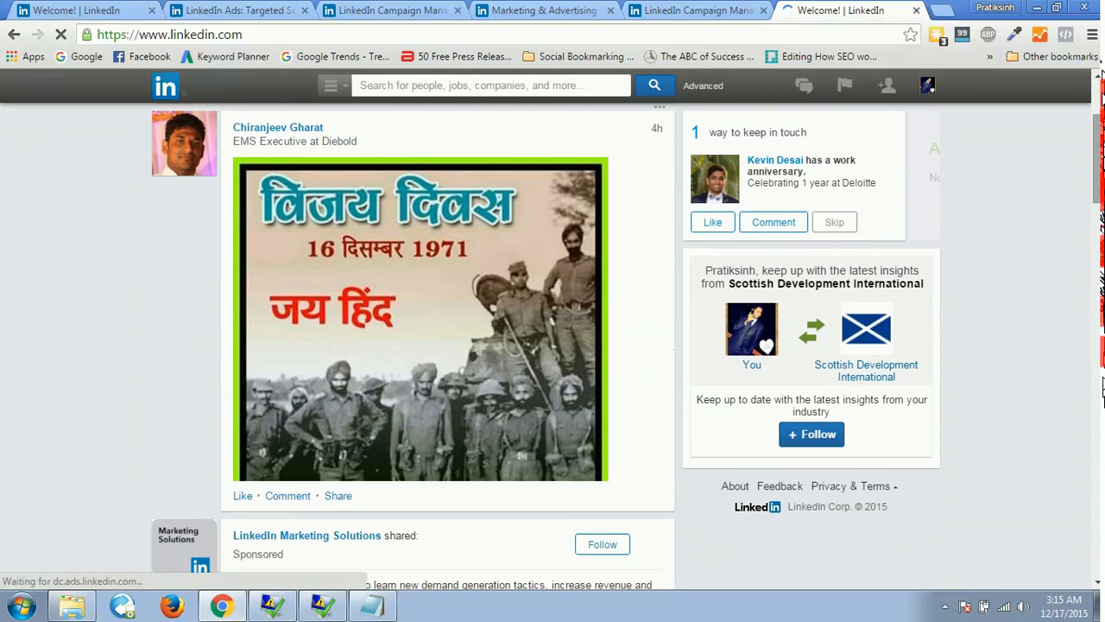
scroll(1102, 389, down, 6)
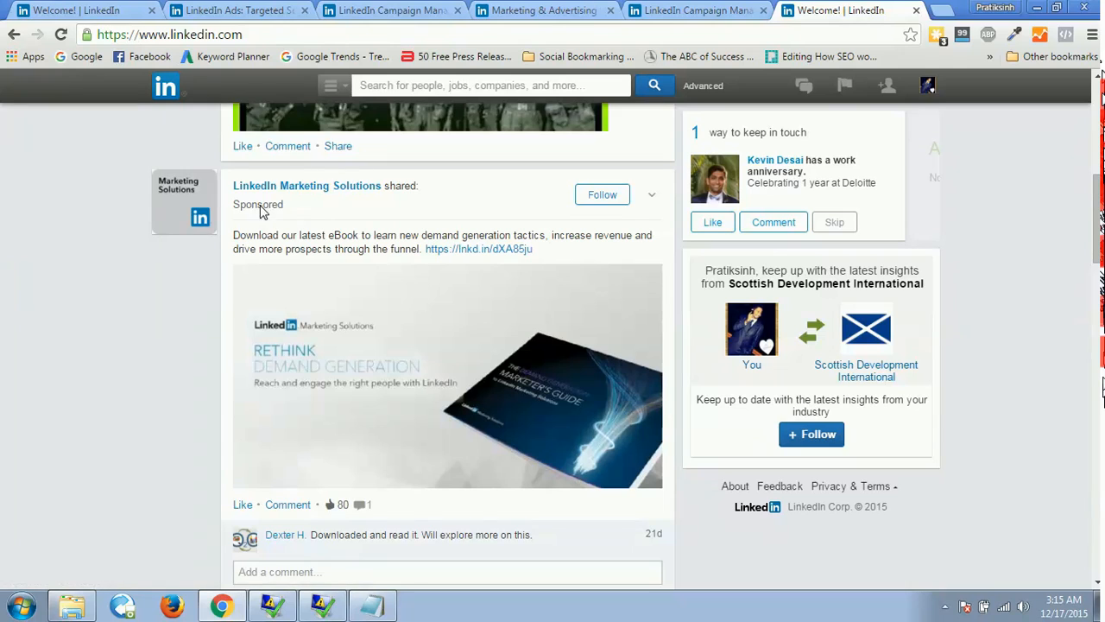
View the landing page behind the LinkedIn Marketing Solutions sponsored update, close it and the feed, and return to the campaign.
mouse_move(252, 198)
click(383, 395)
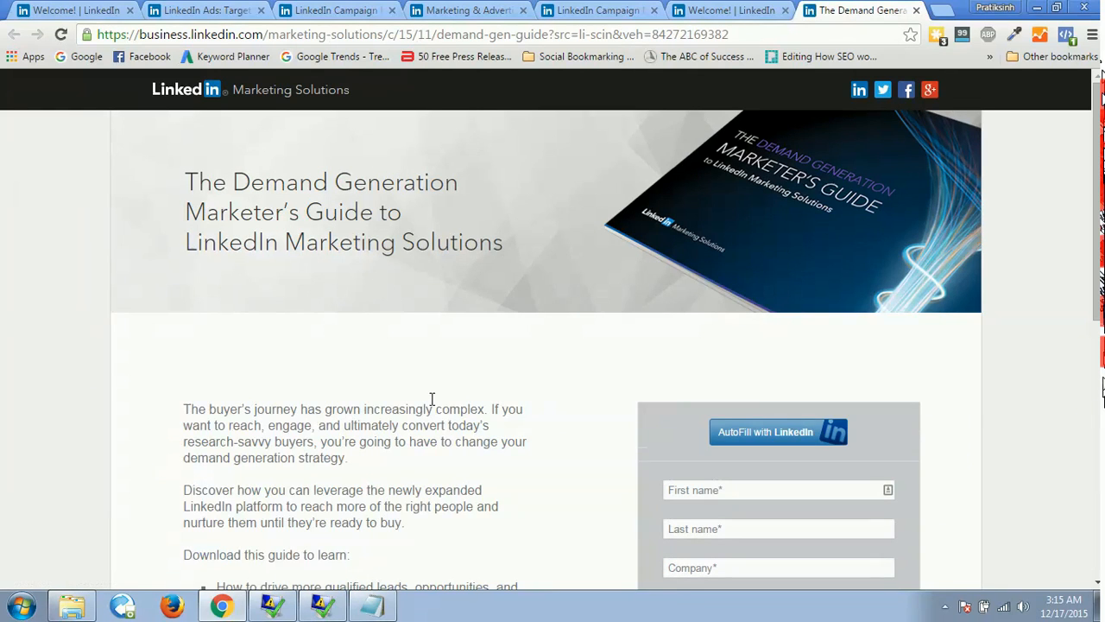
click(916, 10)
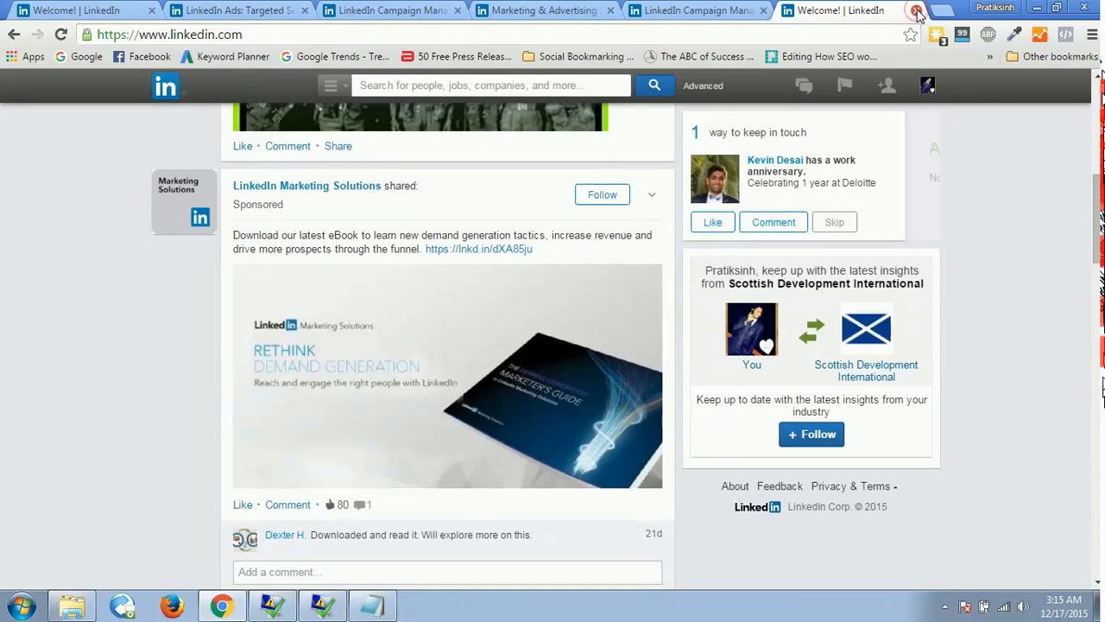
click(717, 10)
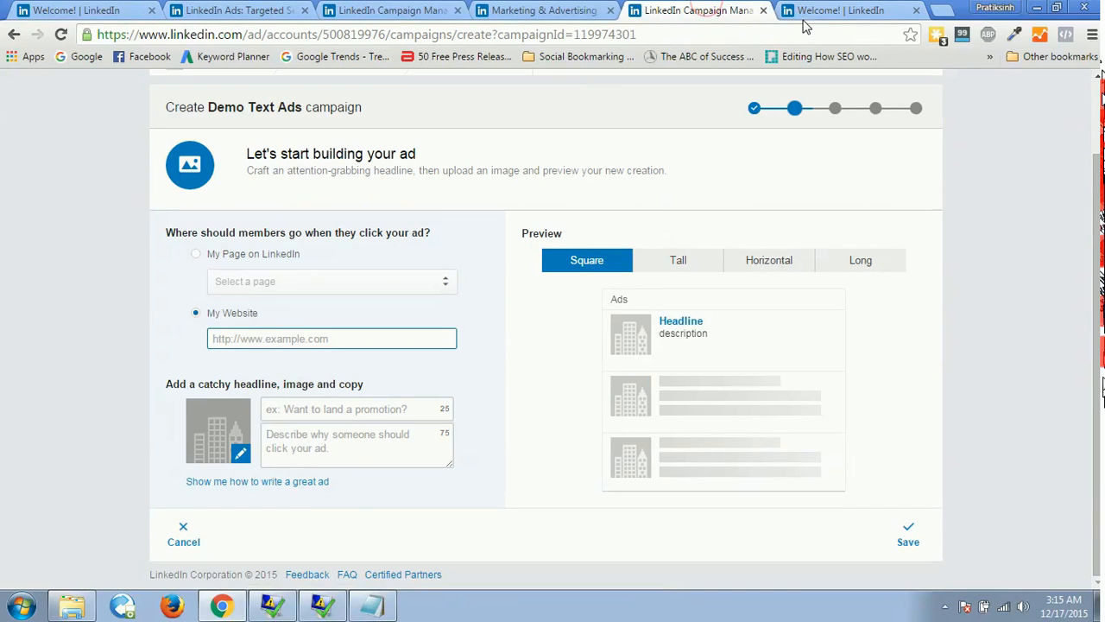
click(916, 10)
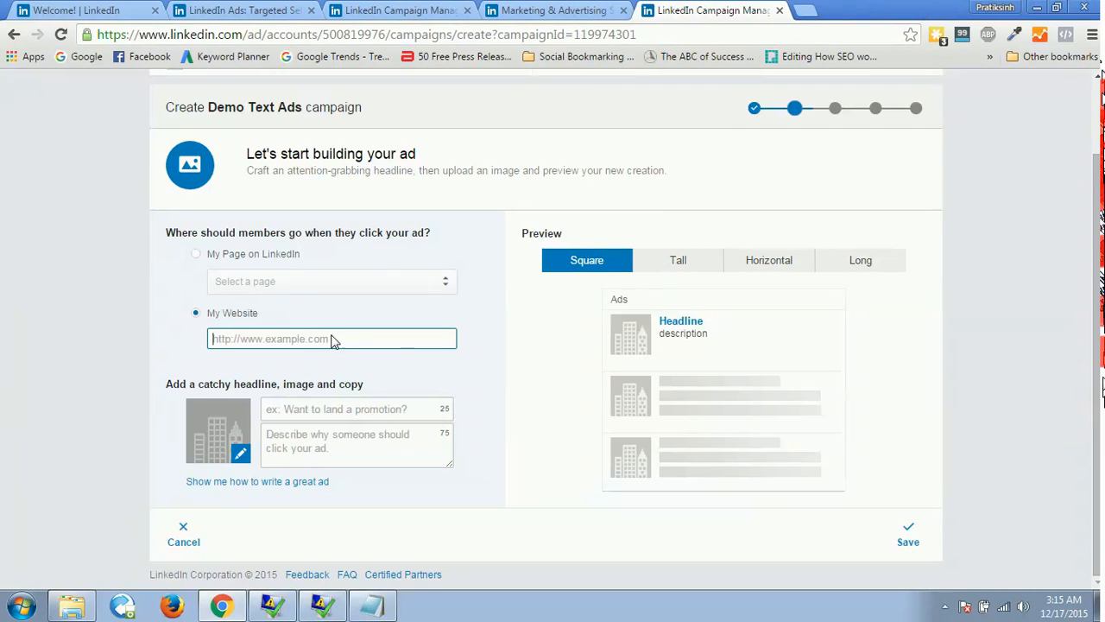
click(195, 255)
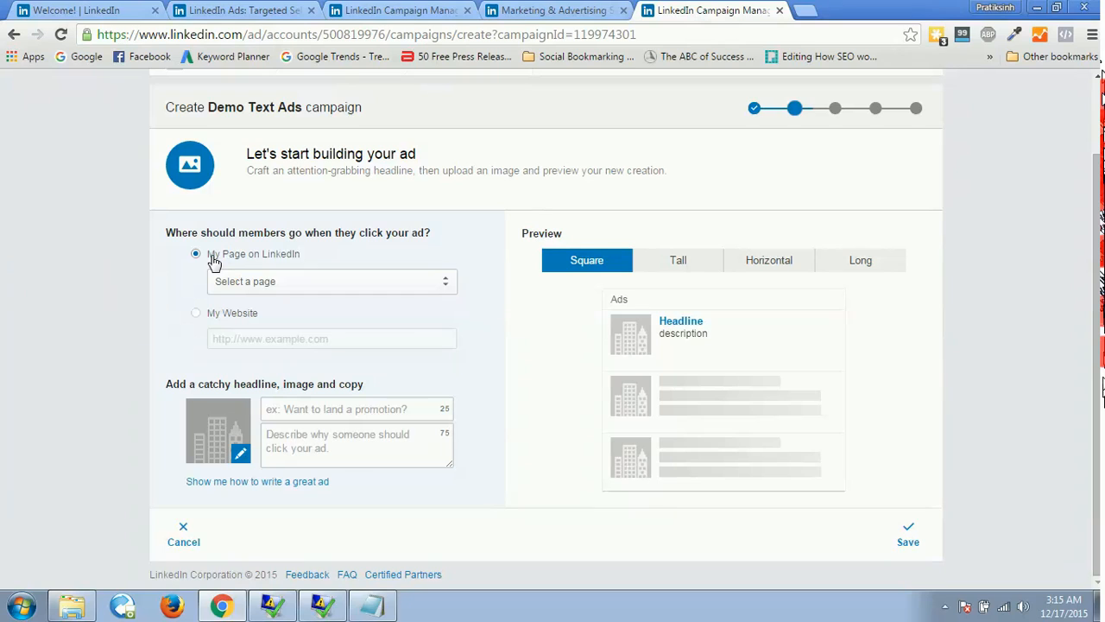
click(270, 283)
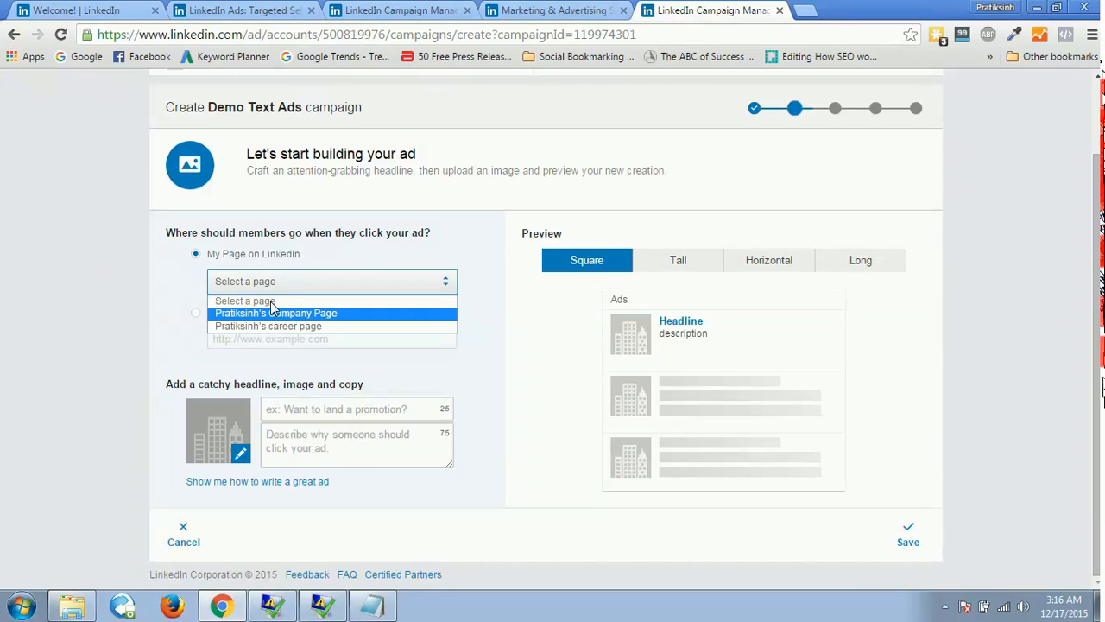
click(149, 280)
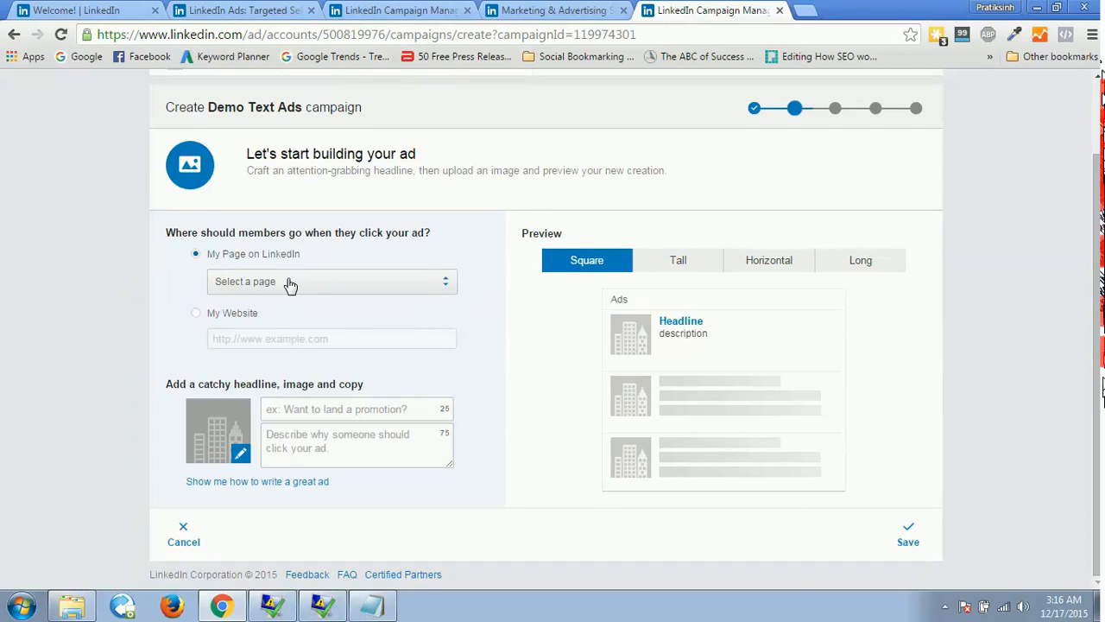
click(195, 313)
click(253, 335)
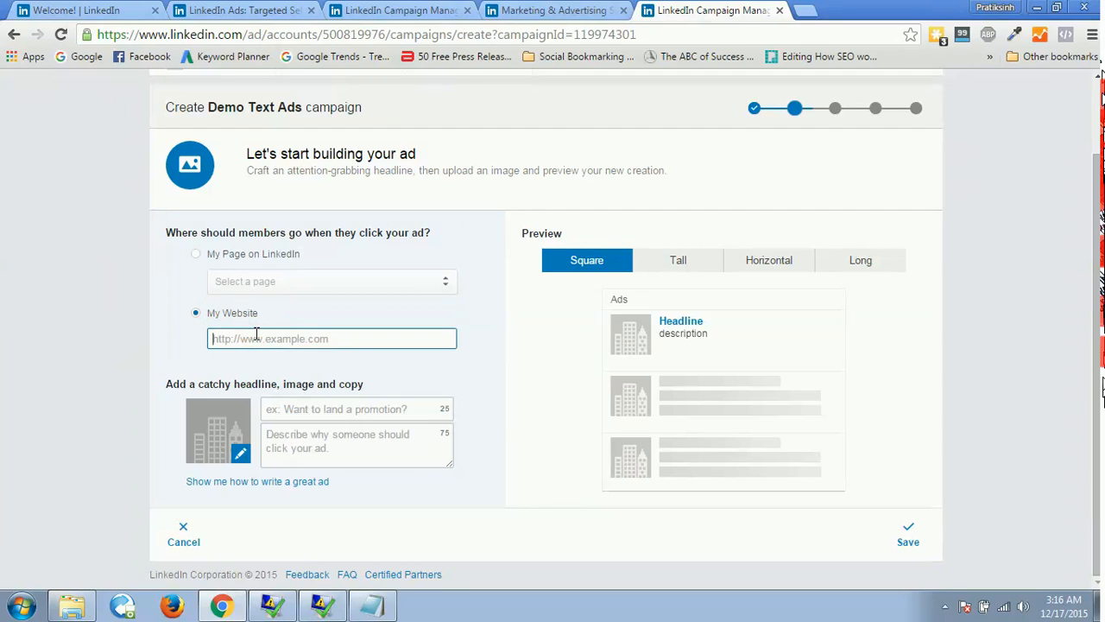
text(http://)
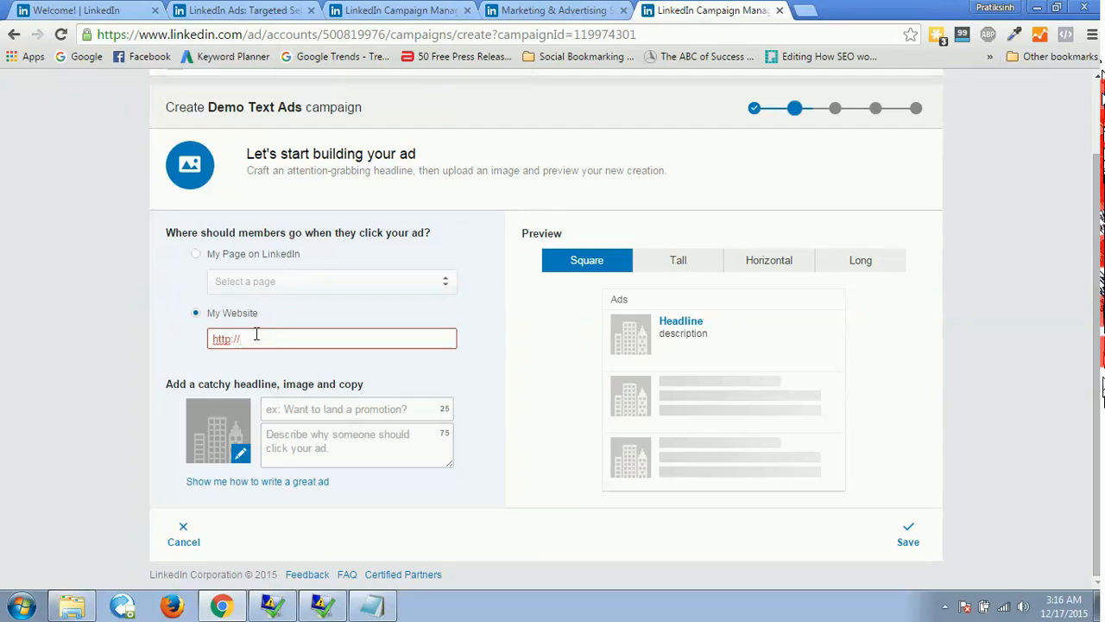
text(www.google.com)
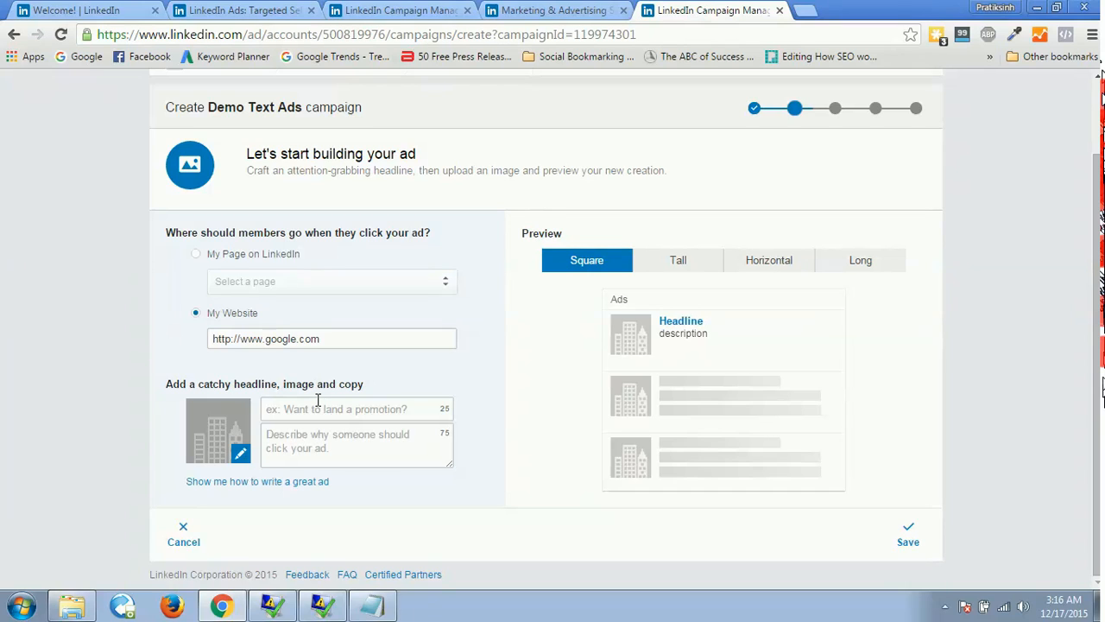
Read the tips on writing a great ad and enter the ad headline "This is the headline!".
click(309, 408)
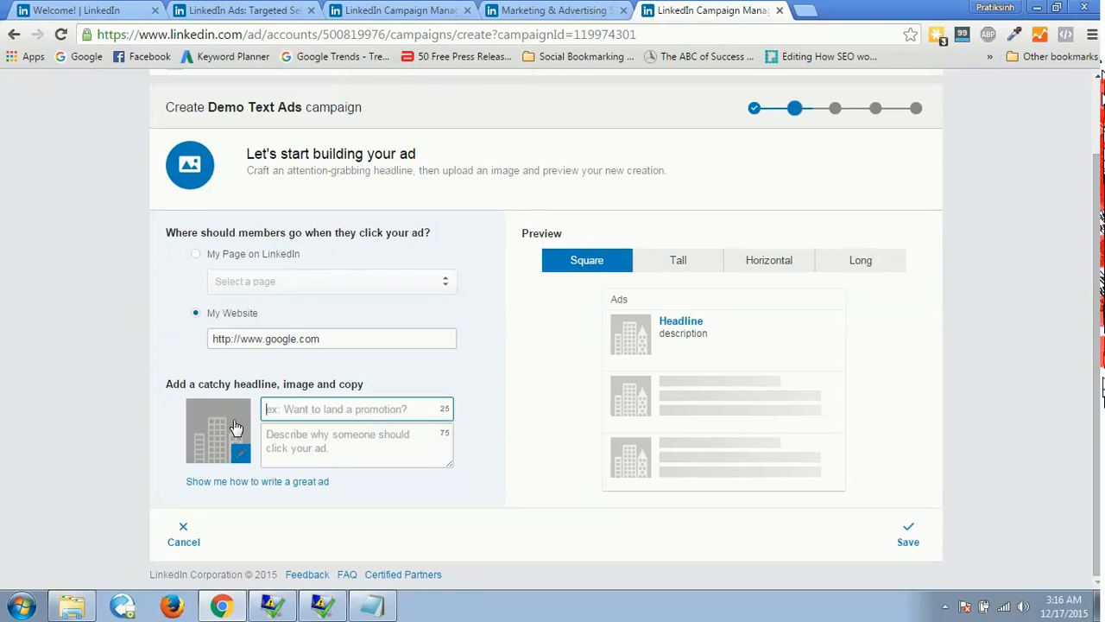
click(197, 481)
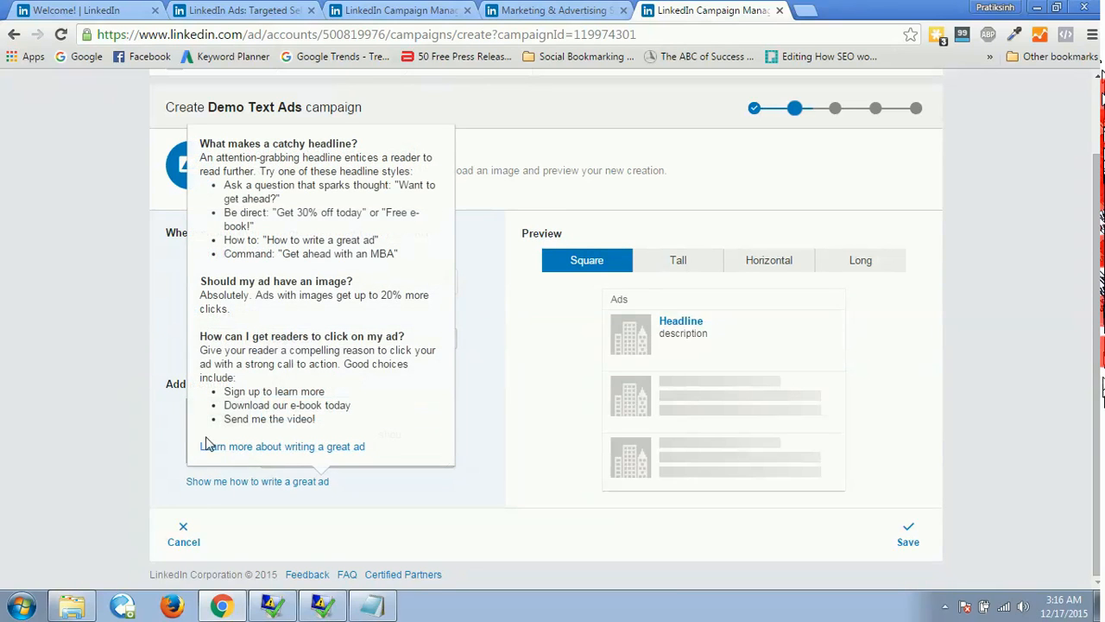
mouse_move(233, 486)
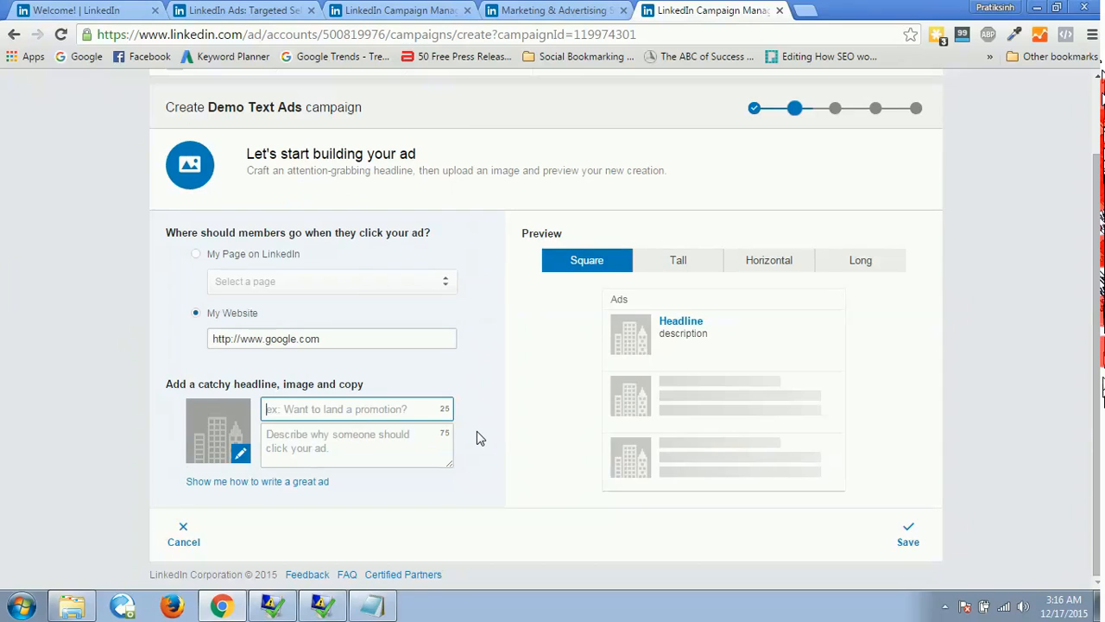
click(344, 407)
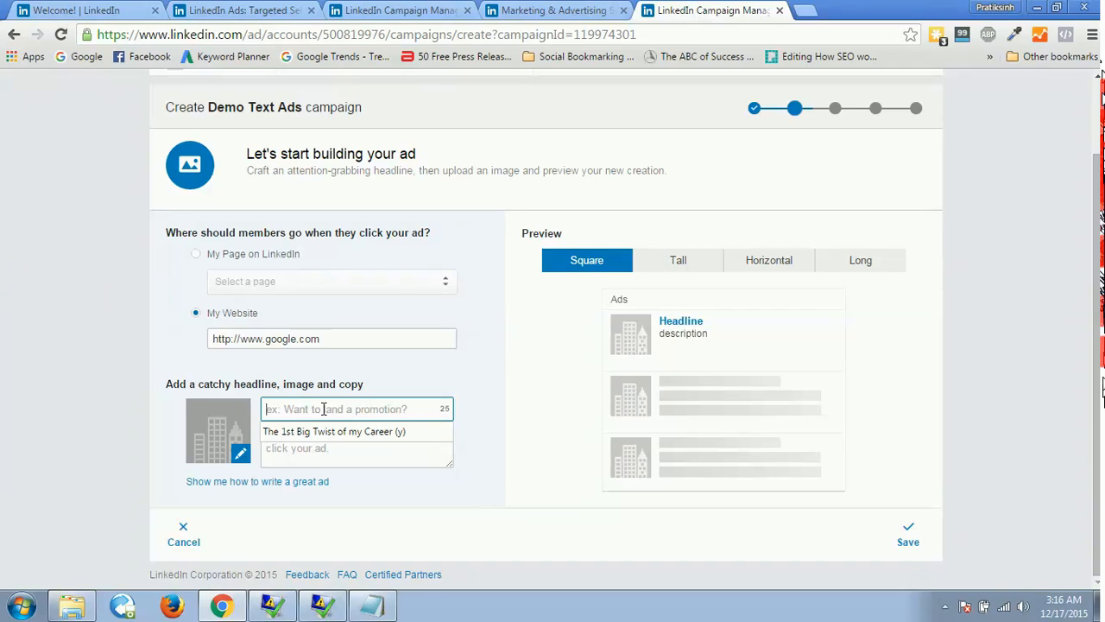
text(This is the hea)
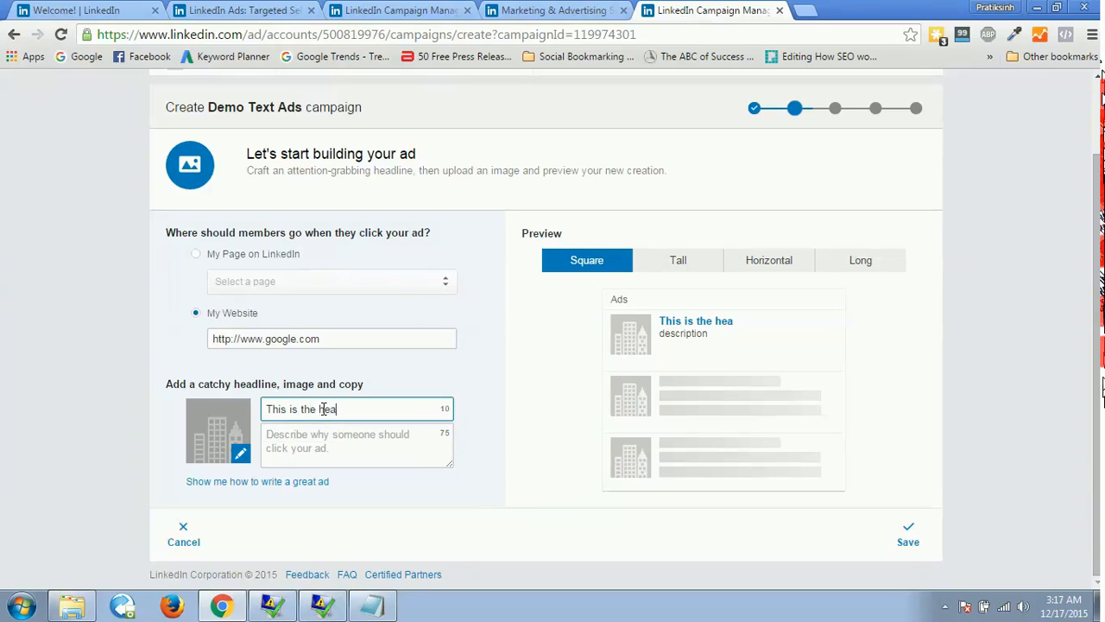
text(dline!)
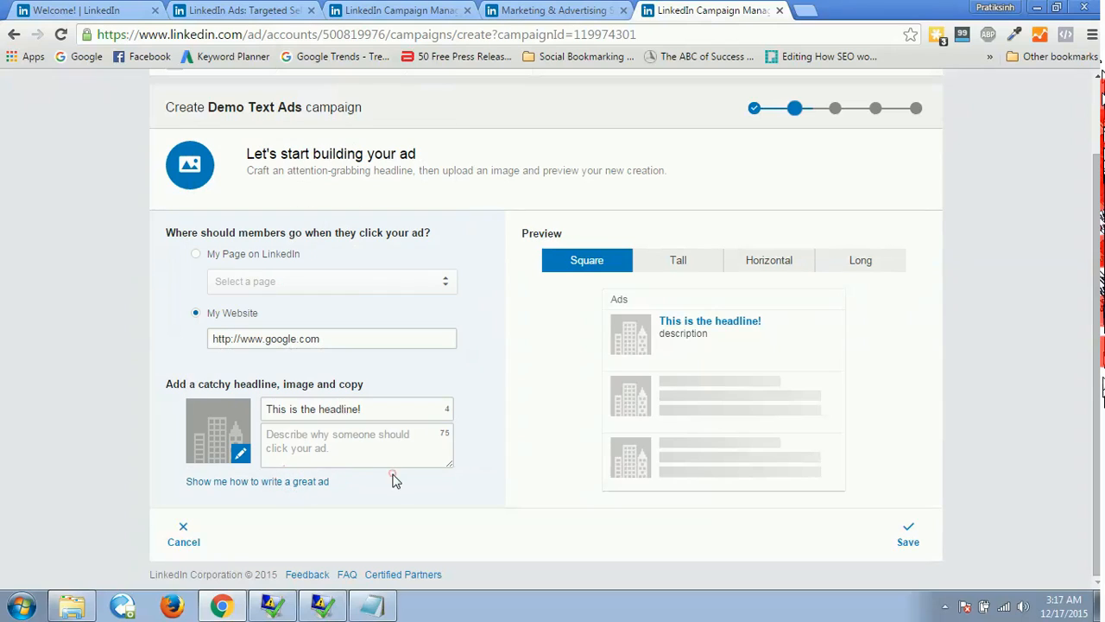
Enter "This is the description for this text ad." as the ad's description.
click(368, 450)
click(366, 451)
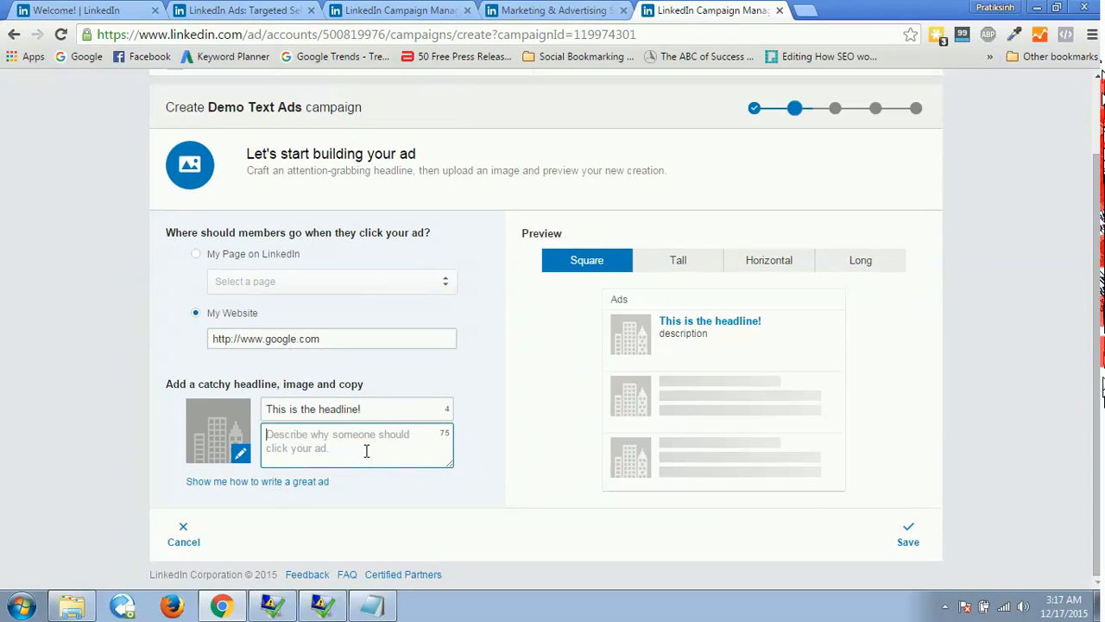
text(This is t)
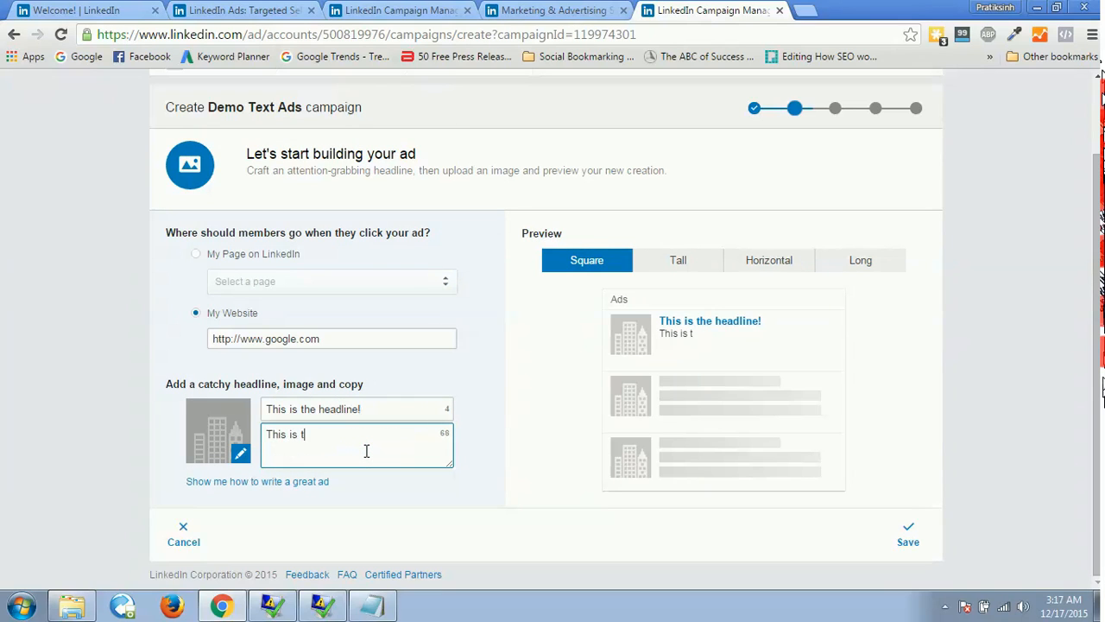
text(he description for this tex)
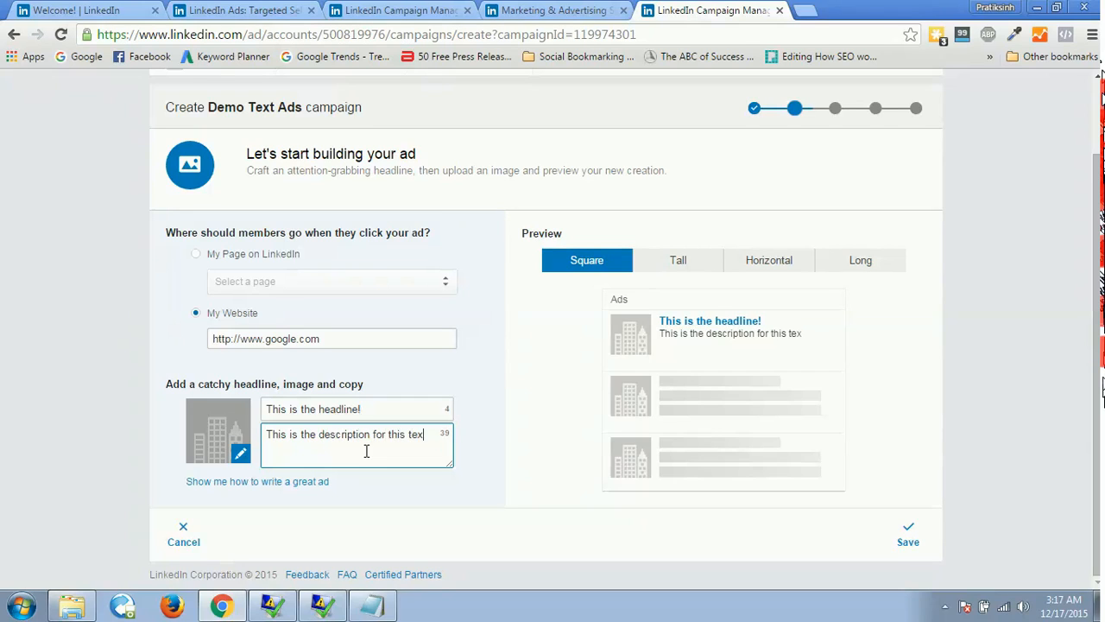
text(t ad.)
click(429, 482)
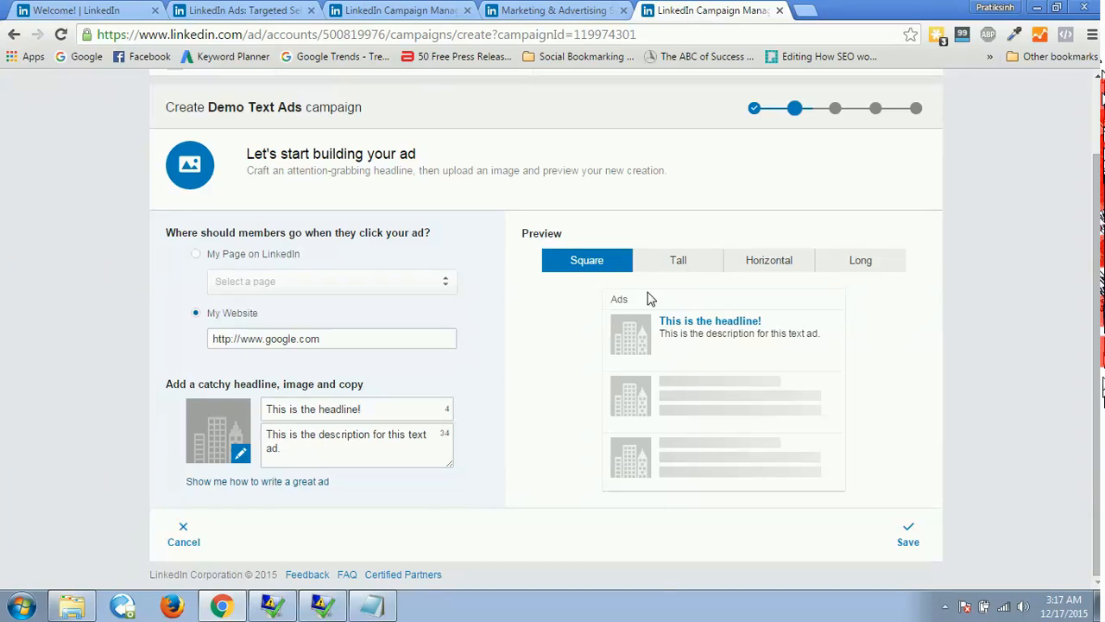
Preview the text ad in the Tall, Horizontal, Long and Square formats.
click(668, 263)
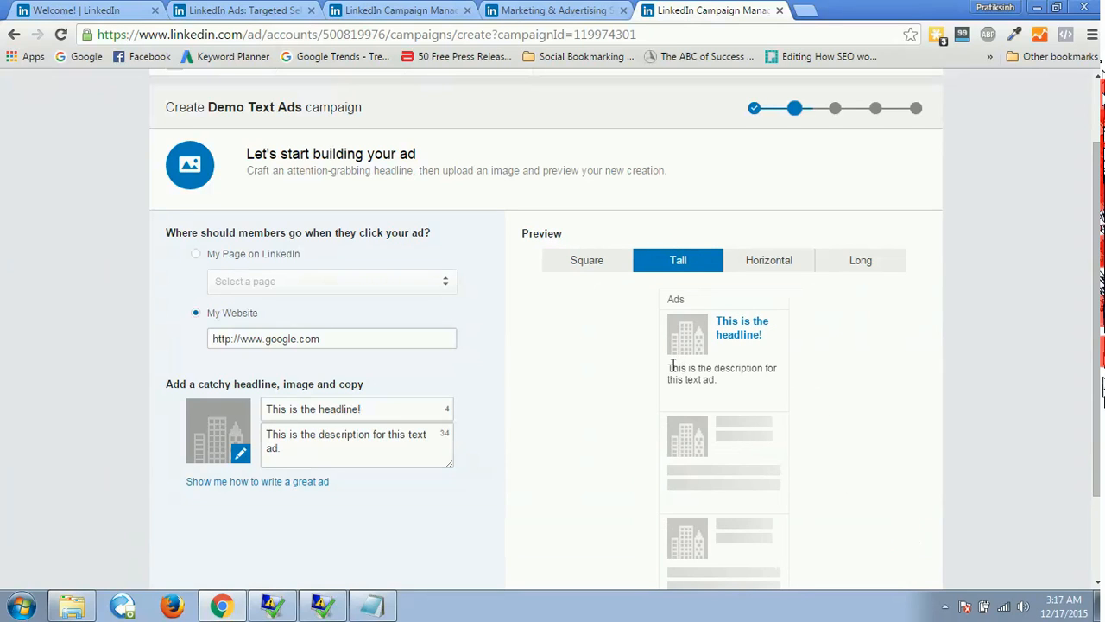
click(758, 266)
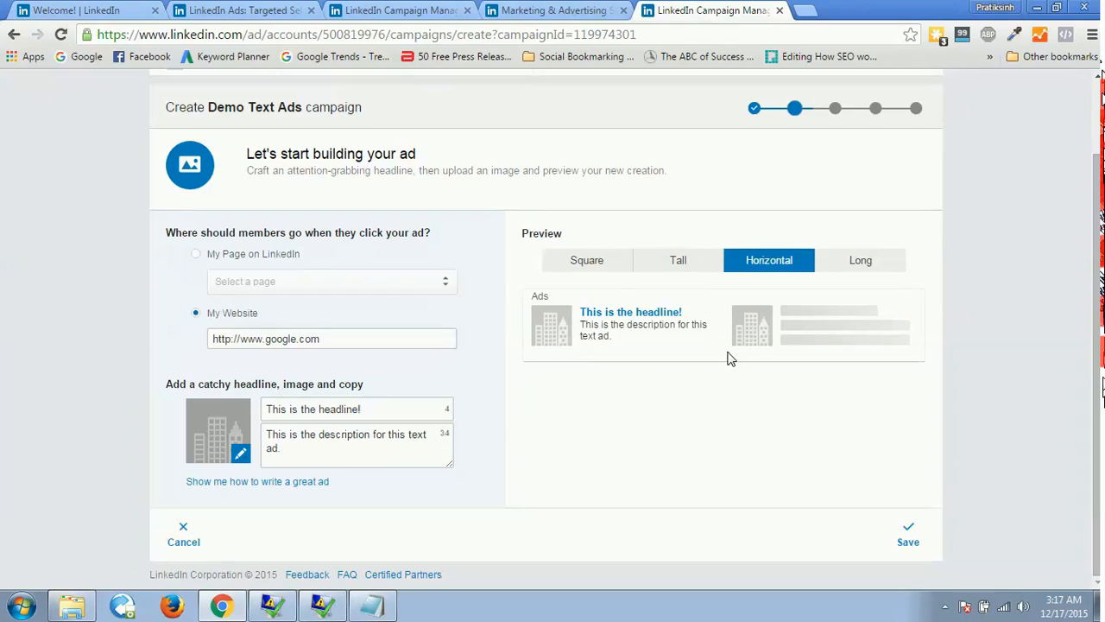
click(881, 263)
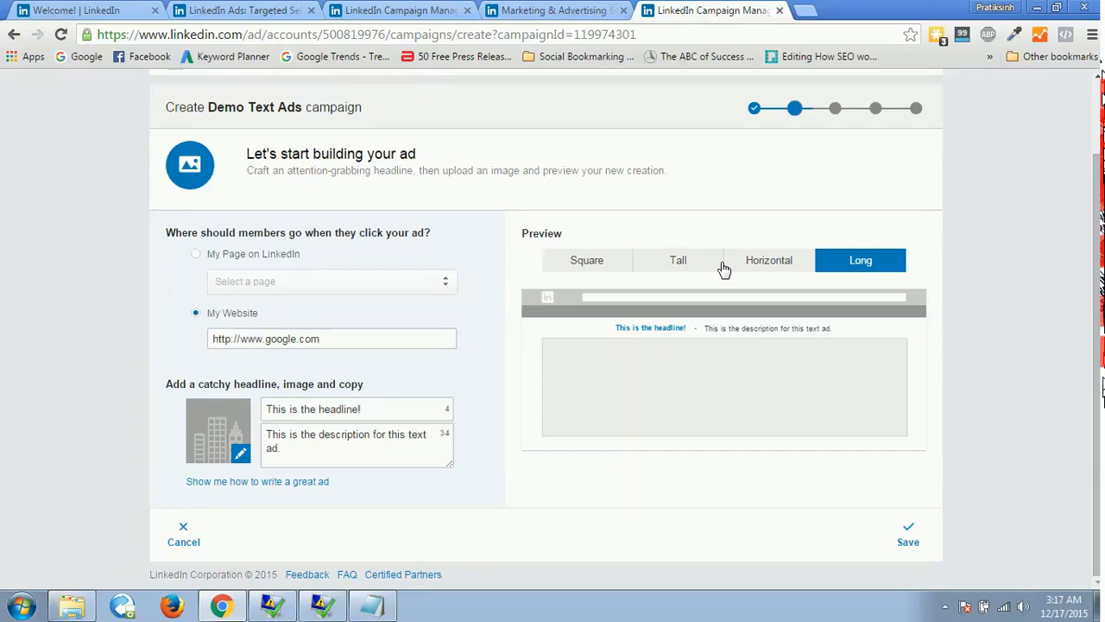
click(606, 263)
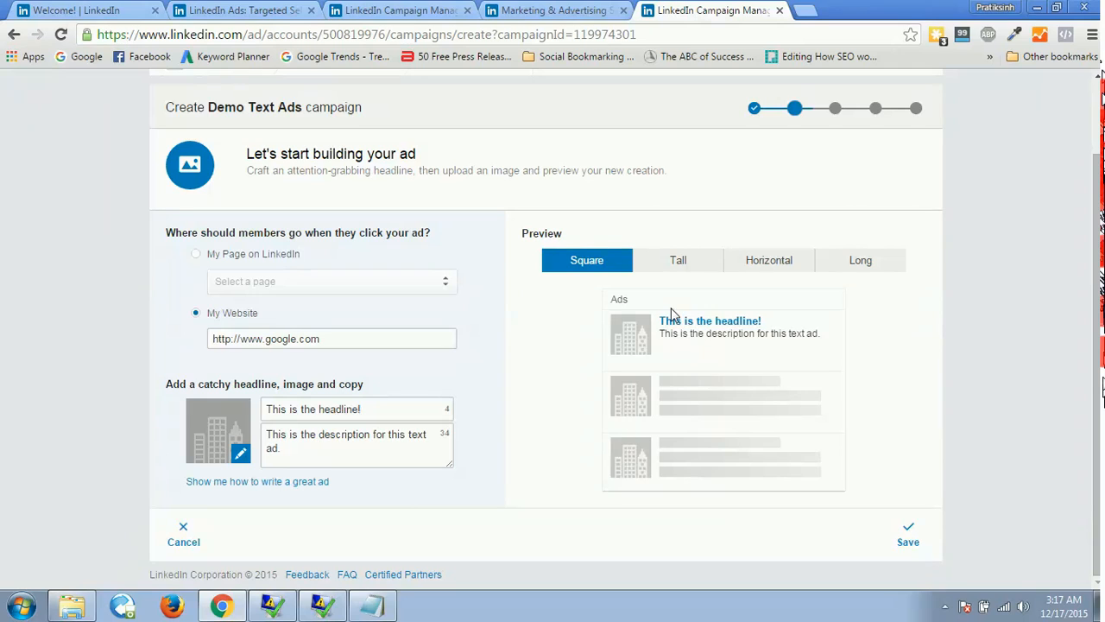
click(675, 264)
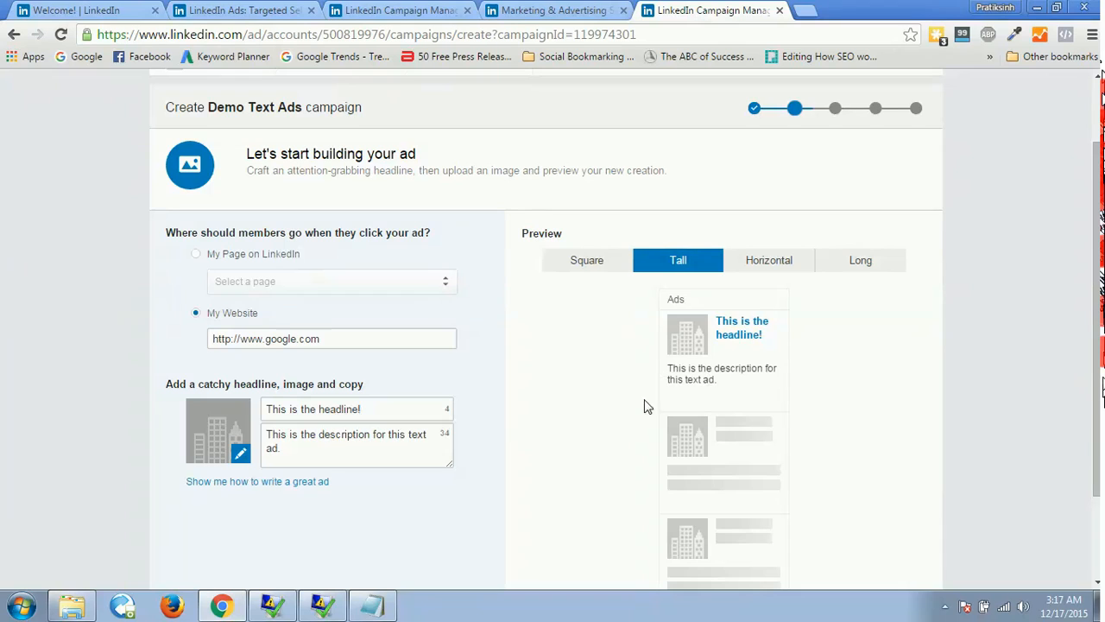
click(756, 262)
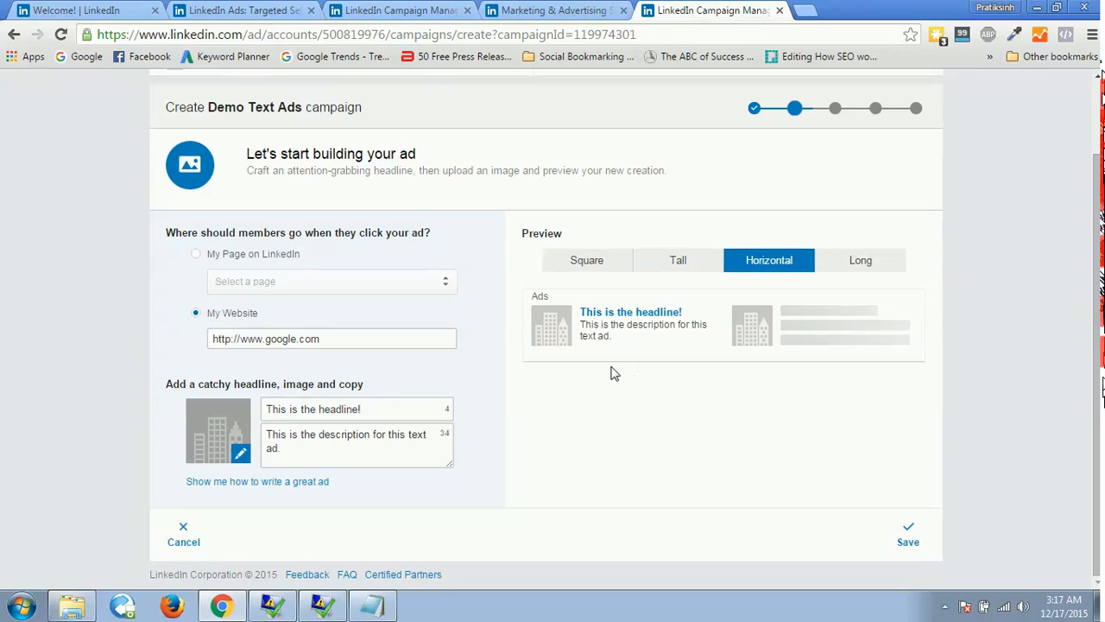
click(858, 264)
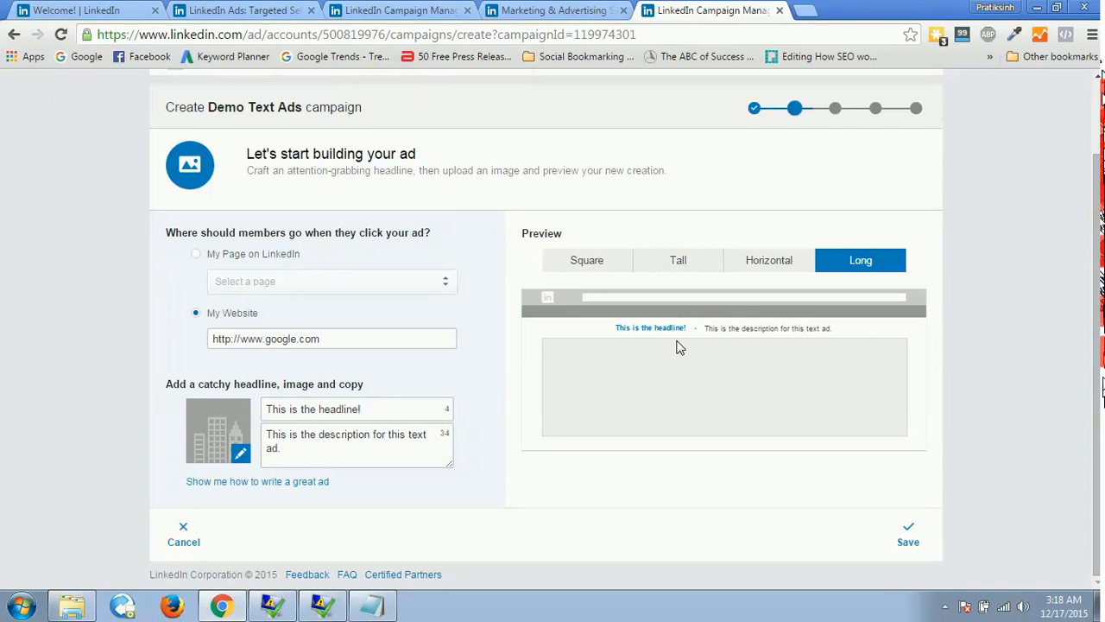
click(584, 269)
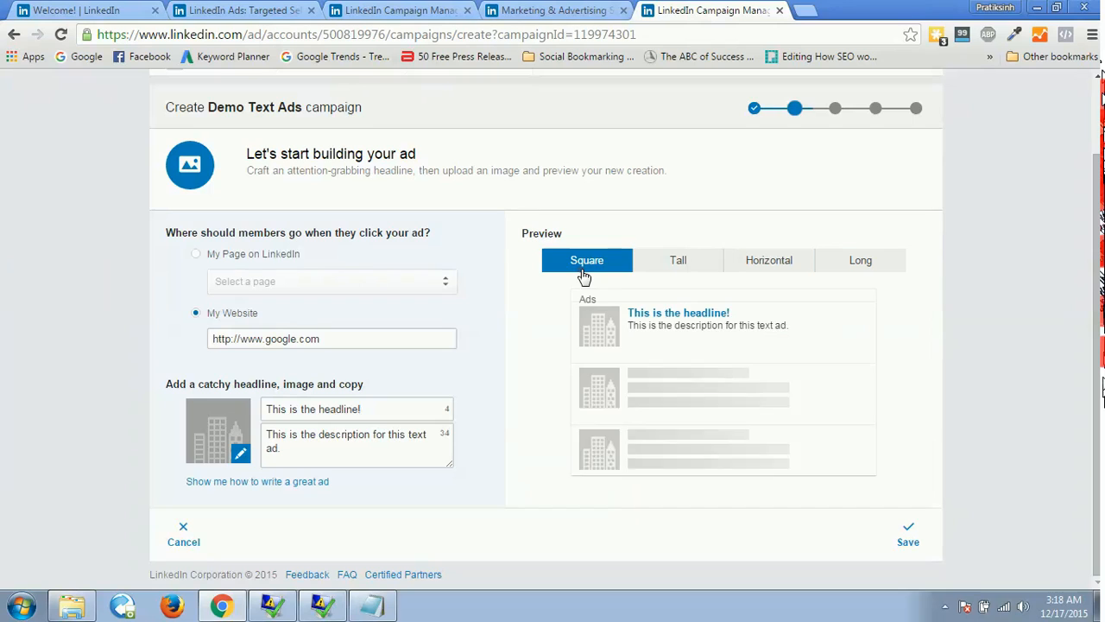
Save the ad, then duplicate it and save the copy as a second ad variation.
click(902, 535)
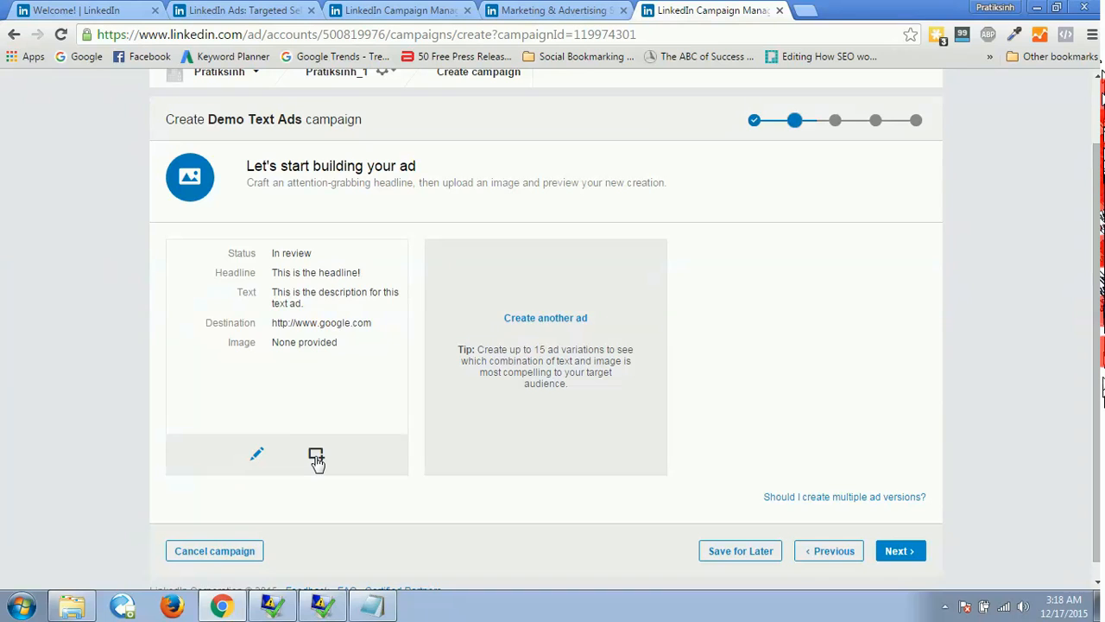
click(316, 457)
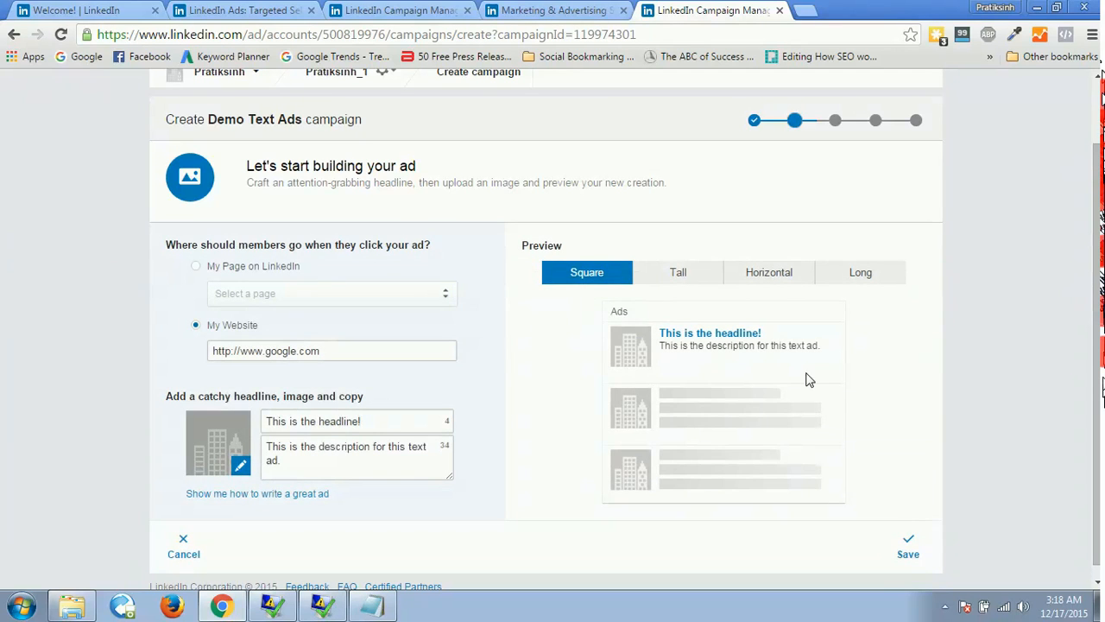
click(905, 549)
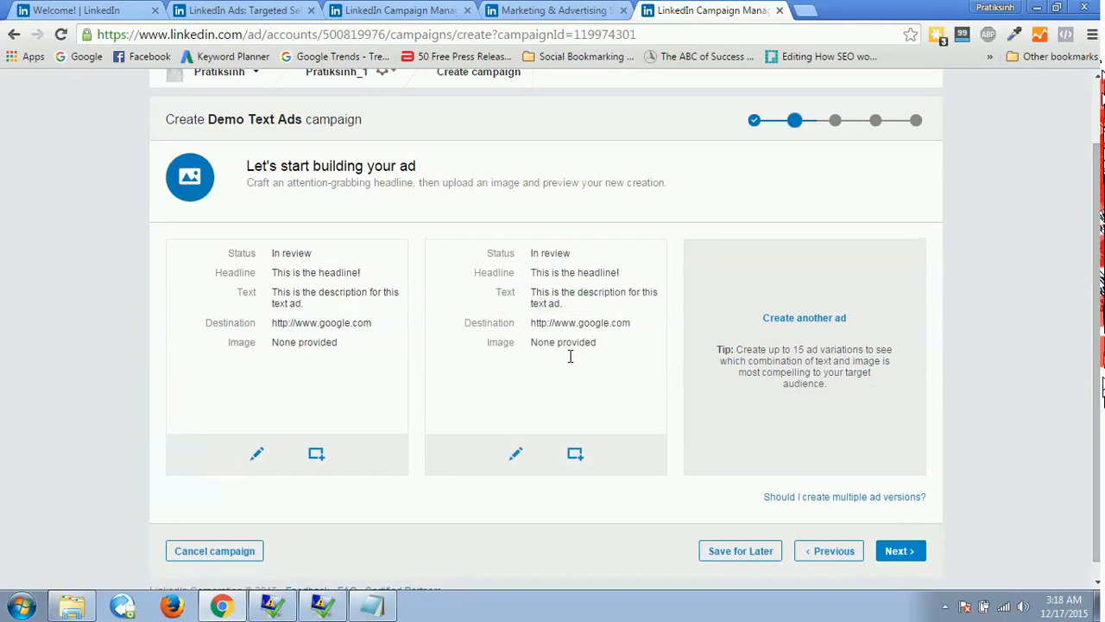
Change the second ad's headline to "This is the headline" without the exclamation mark and save it.
click(515, 454)
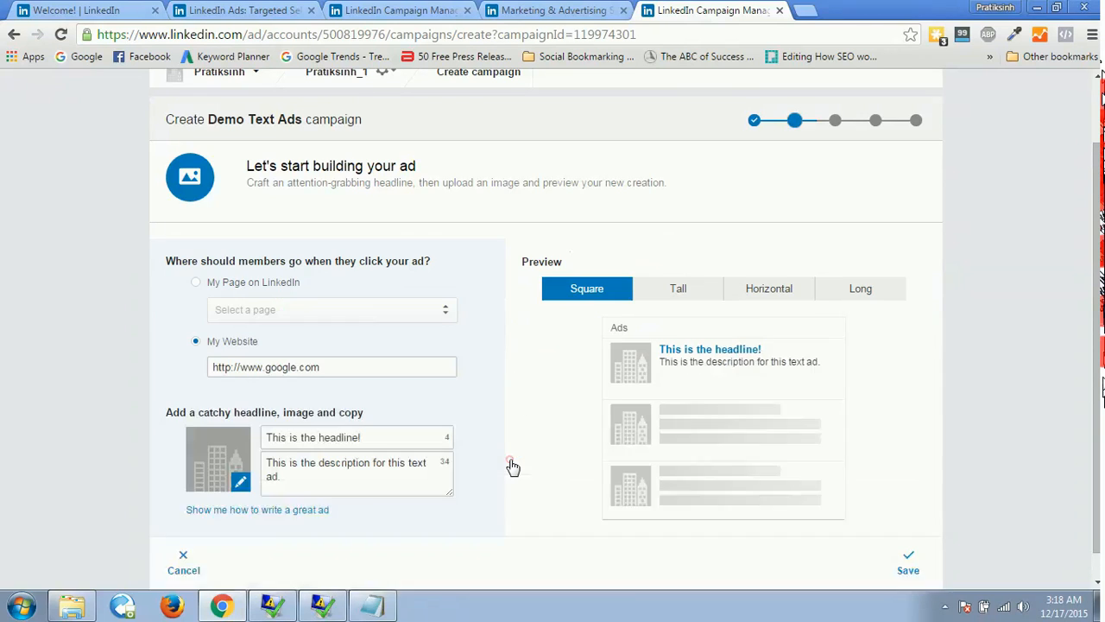
click(366, 421)
key(BackSpace)
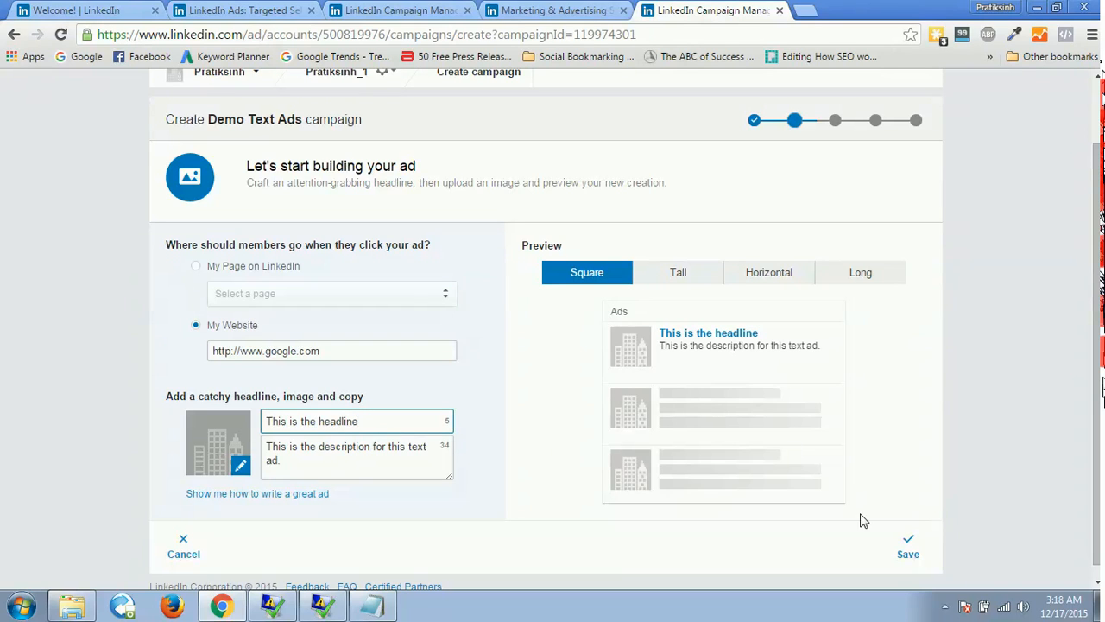
click(903, 548)
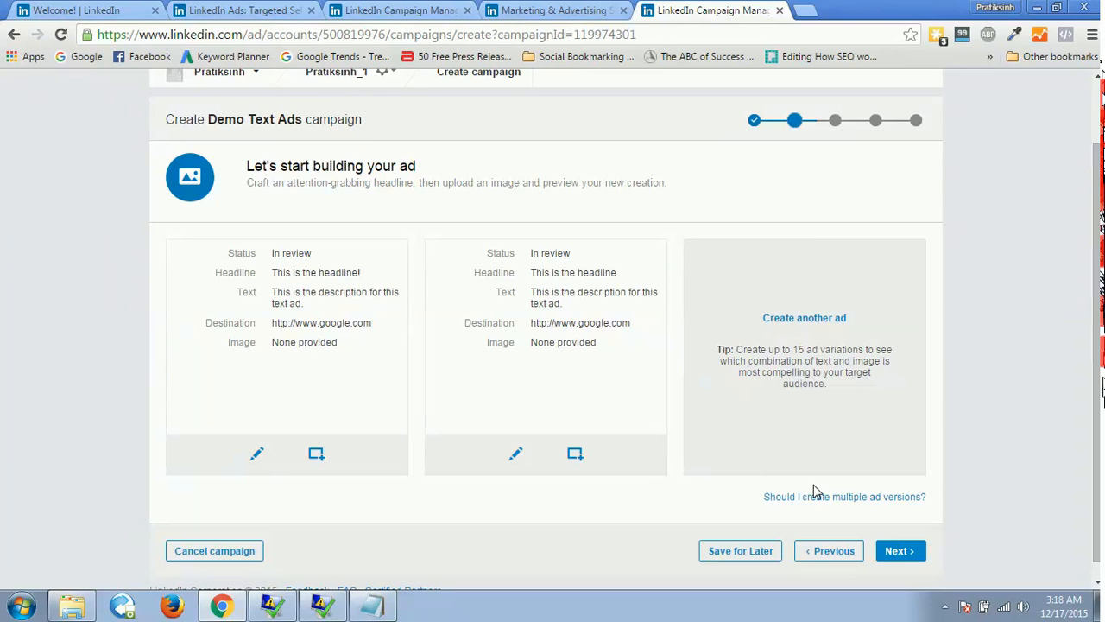
Continue to audience targeting and include India as the target location.
click(900, 550)
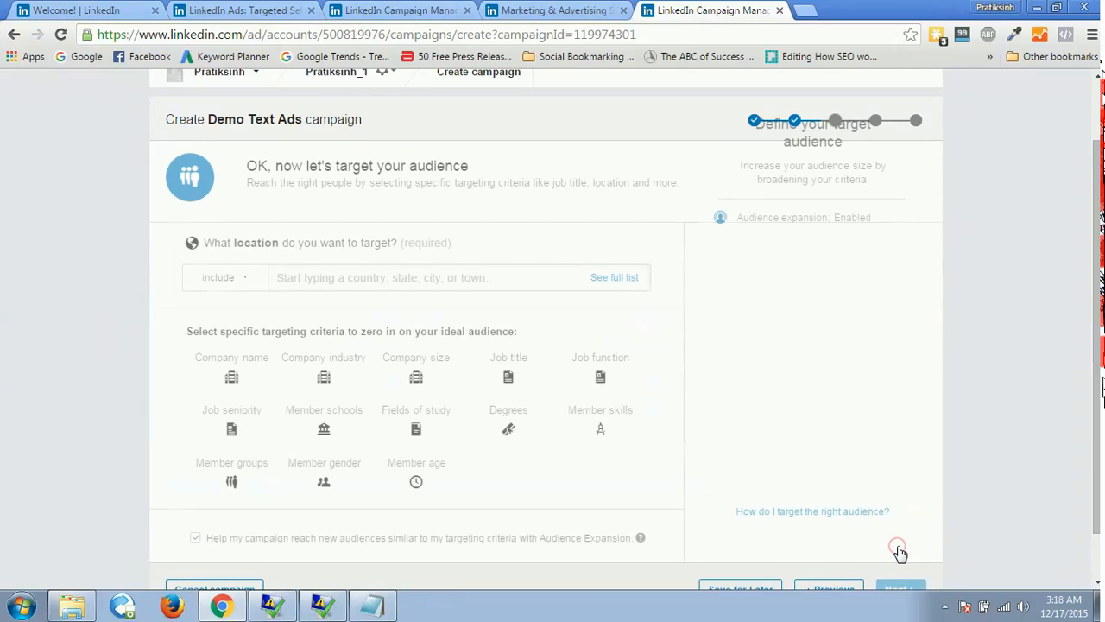
drag(1098, 238, 1100, 257)
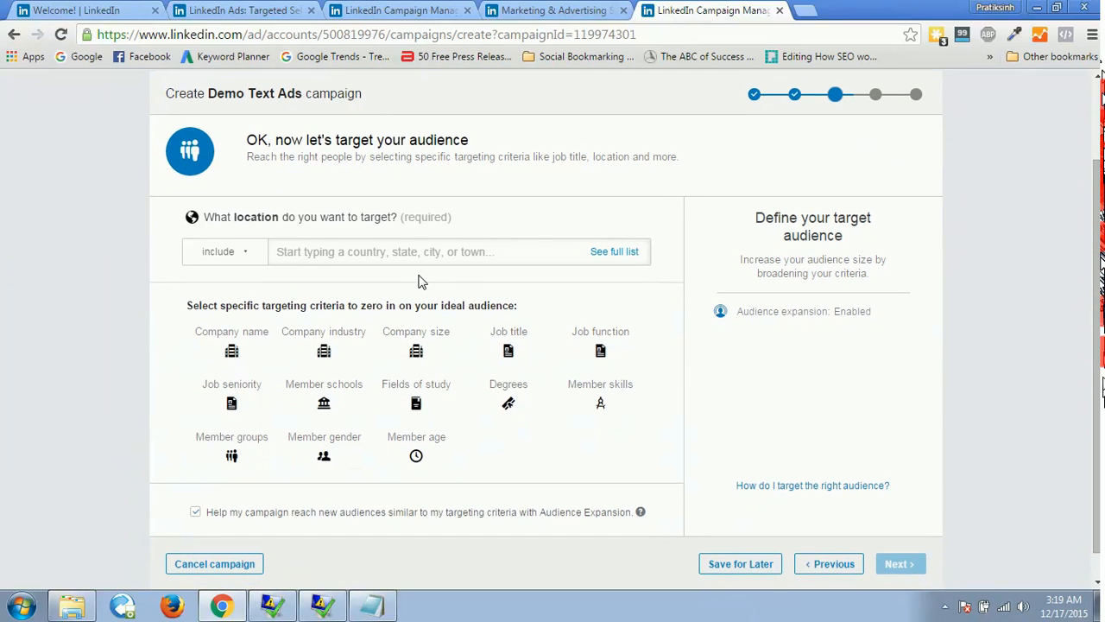
click(390, 253)
text(india)
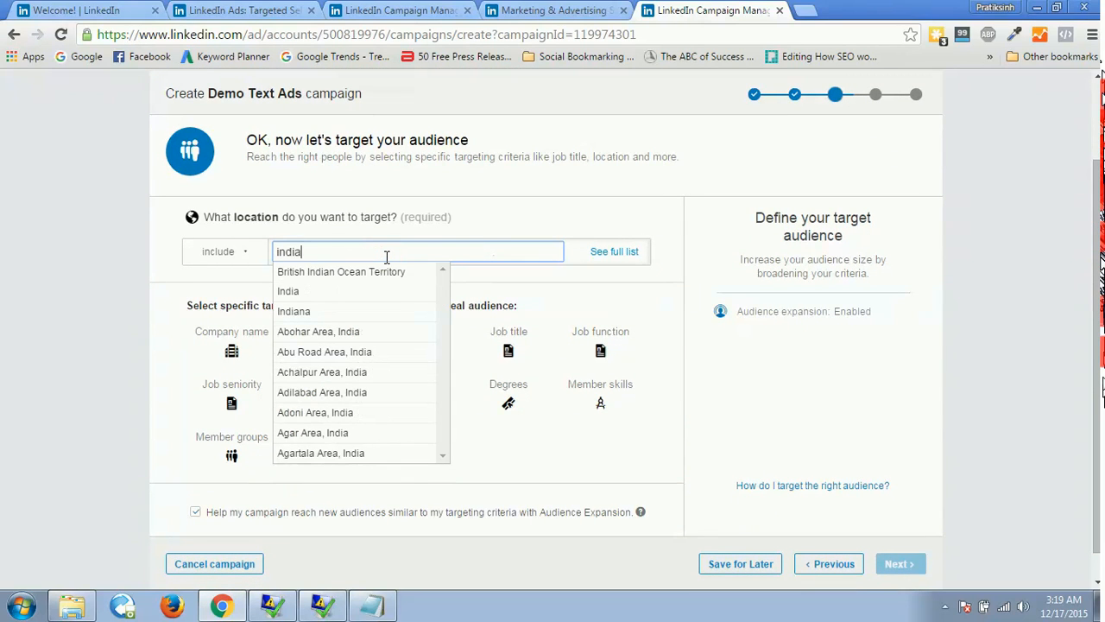
click(294, 291)
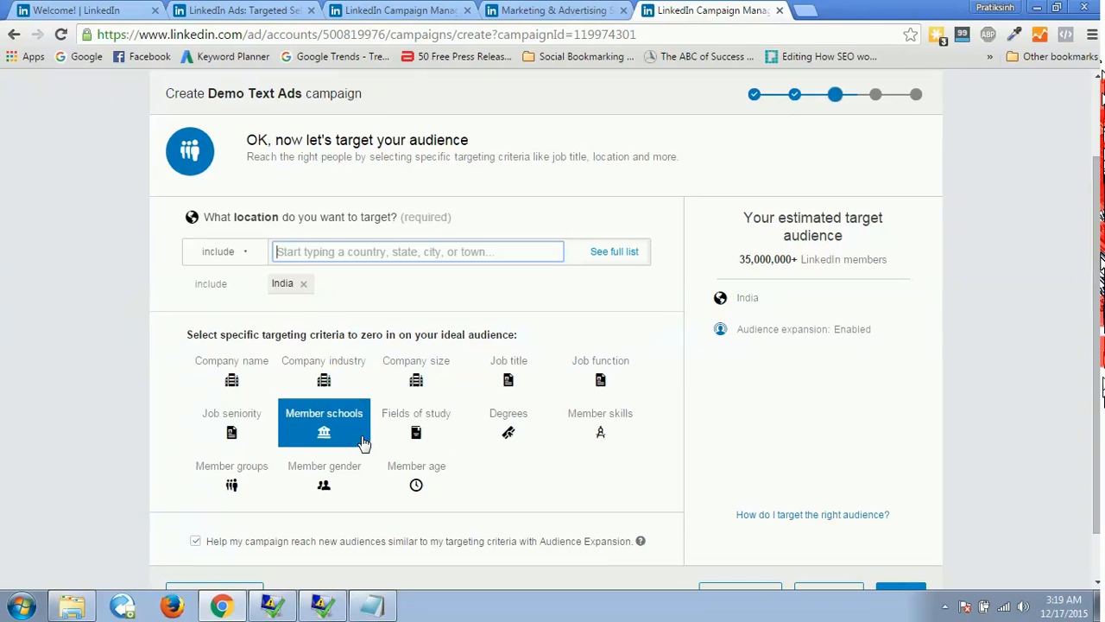
Target the job titles Sales Manager, Sales Director, Sales, Regional Sales Manager and Sales Representative, and check the estimated audience.
click(510, 371)
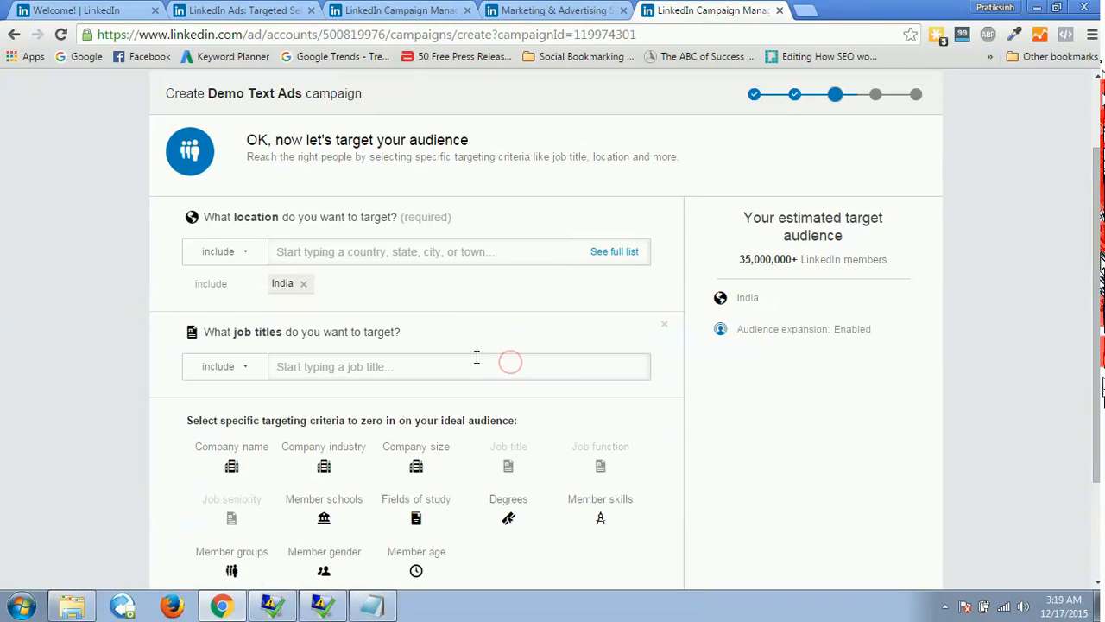
text(sales)
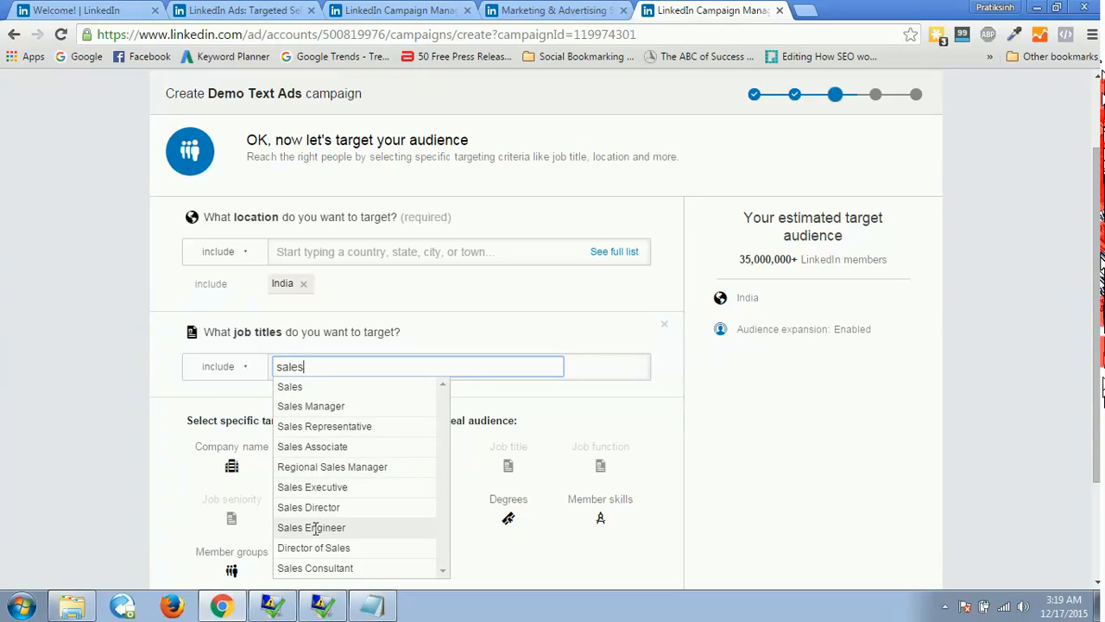
click(311, 406)
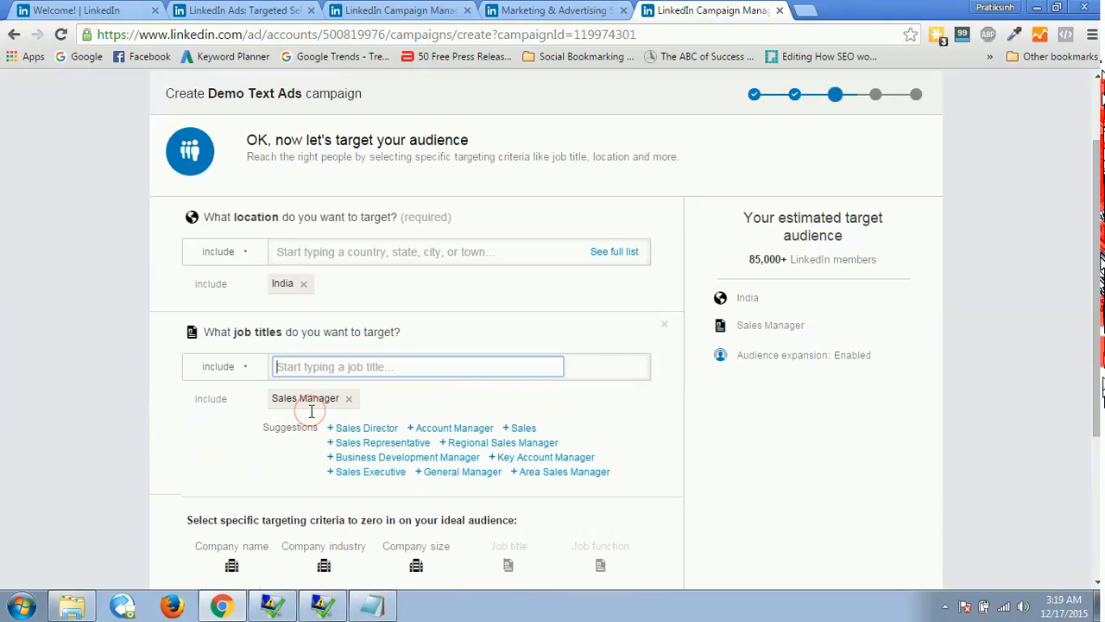
click(371, 429)
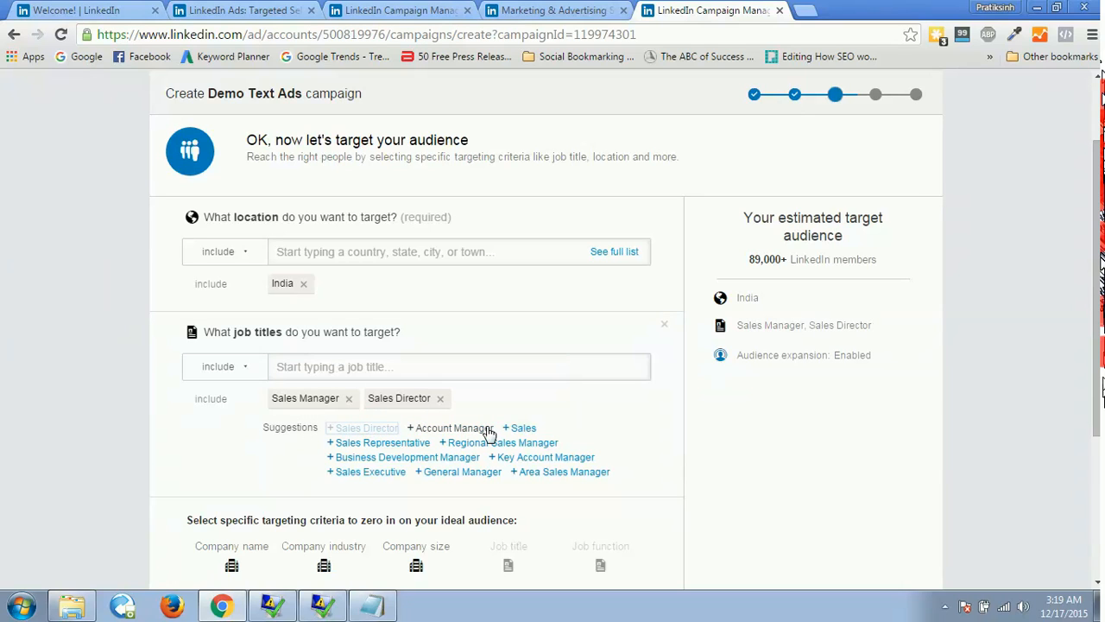
click(518, 428)
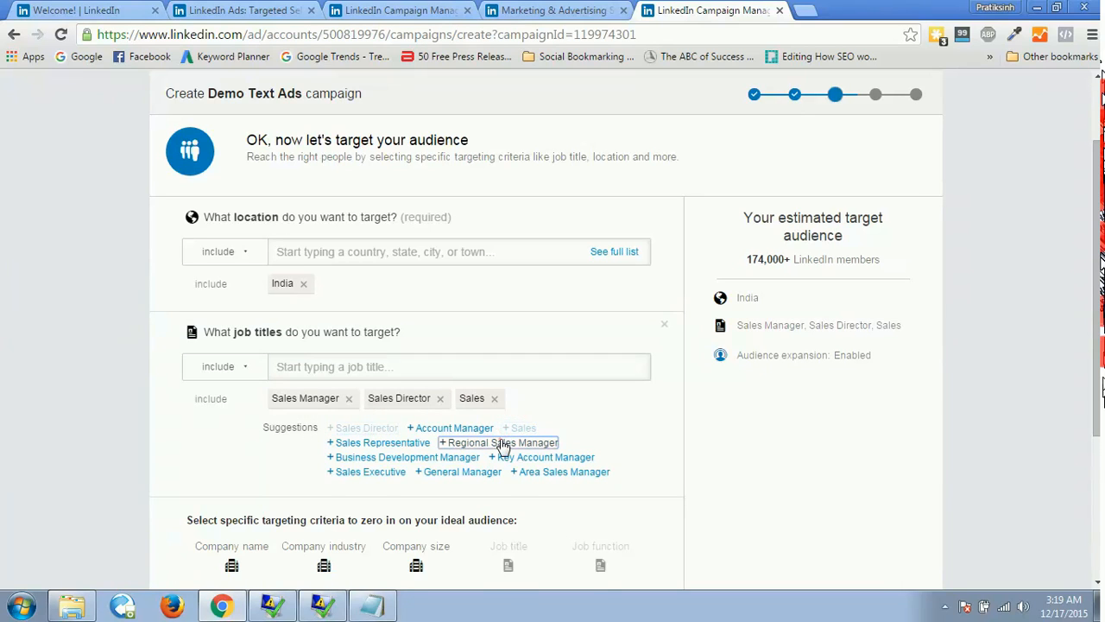
click(502, 443)
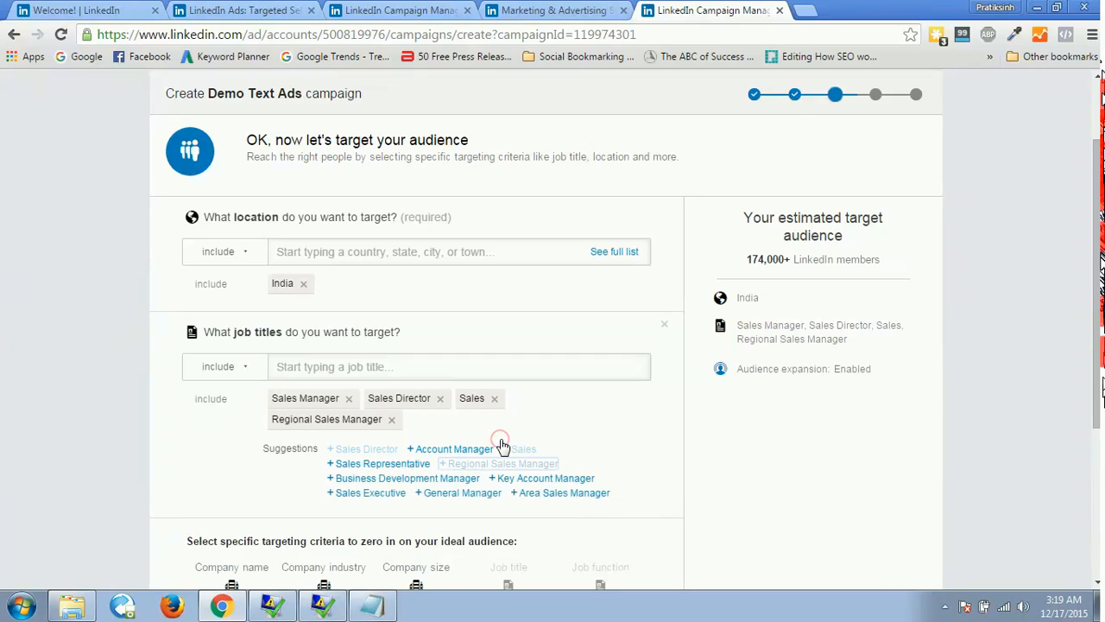
click(388, 464)
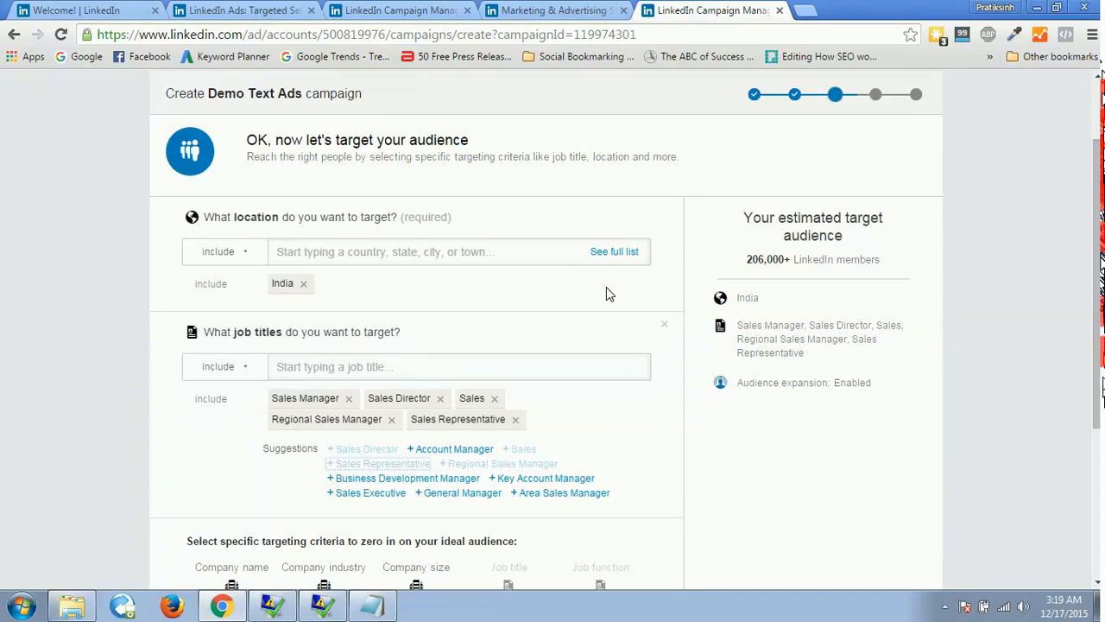
drag(742, 259, 895, 261)
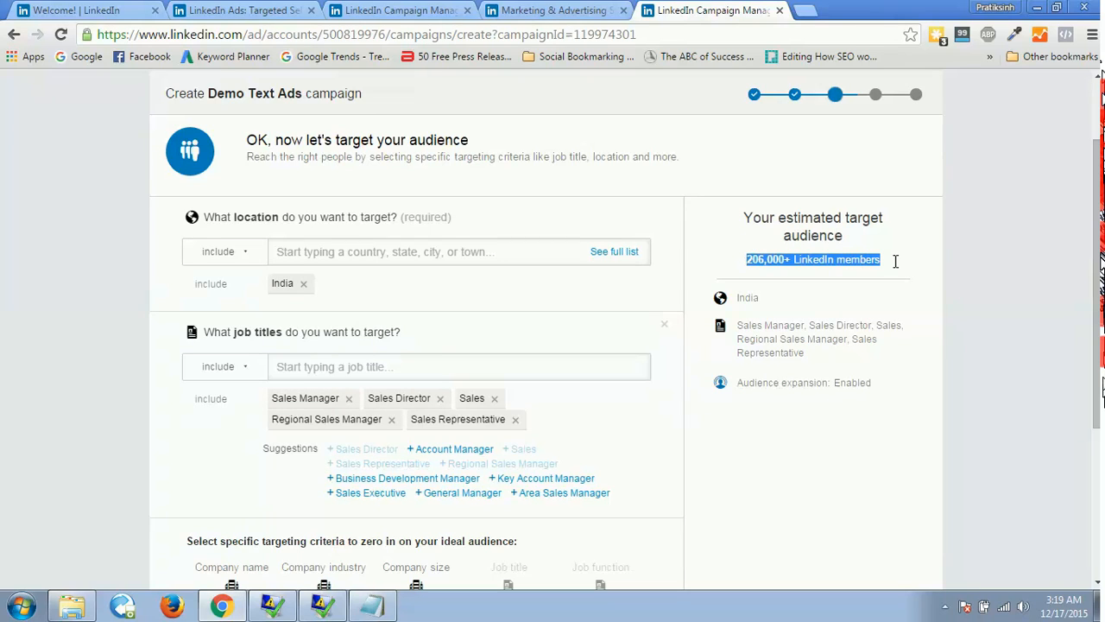
click(925, 350)
Add member age as a targeting criterion and select the 18-24 and 25-34 ranges.
drag(1092, 263, 1098, 392)
click(522, 428)
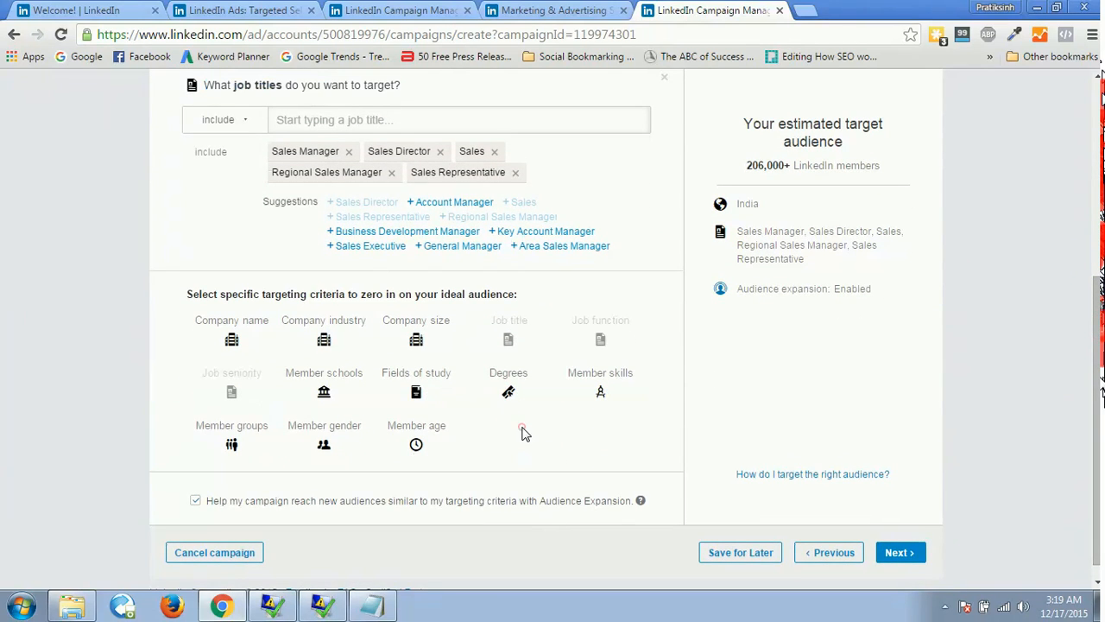
click(413, 438)
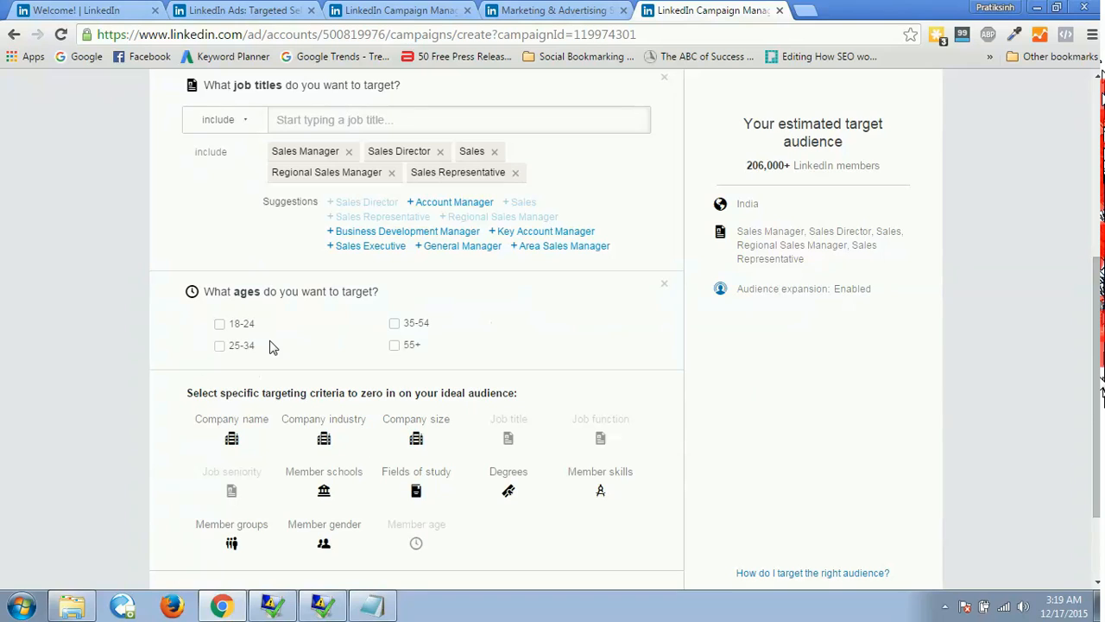
click(220, 326)
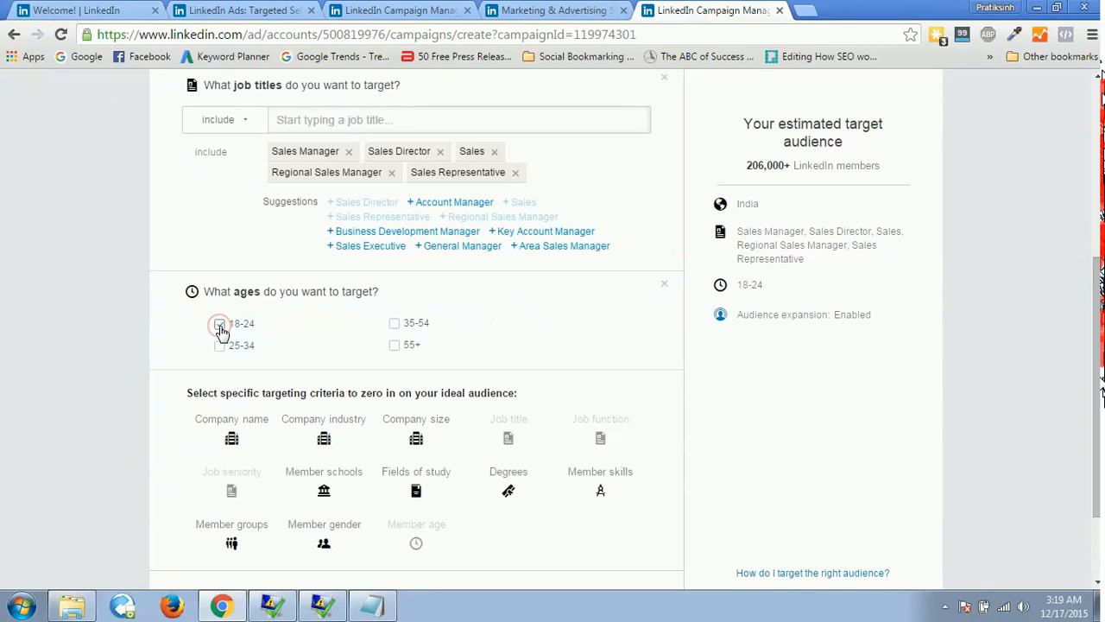
click(393, 324)
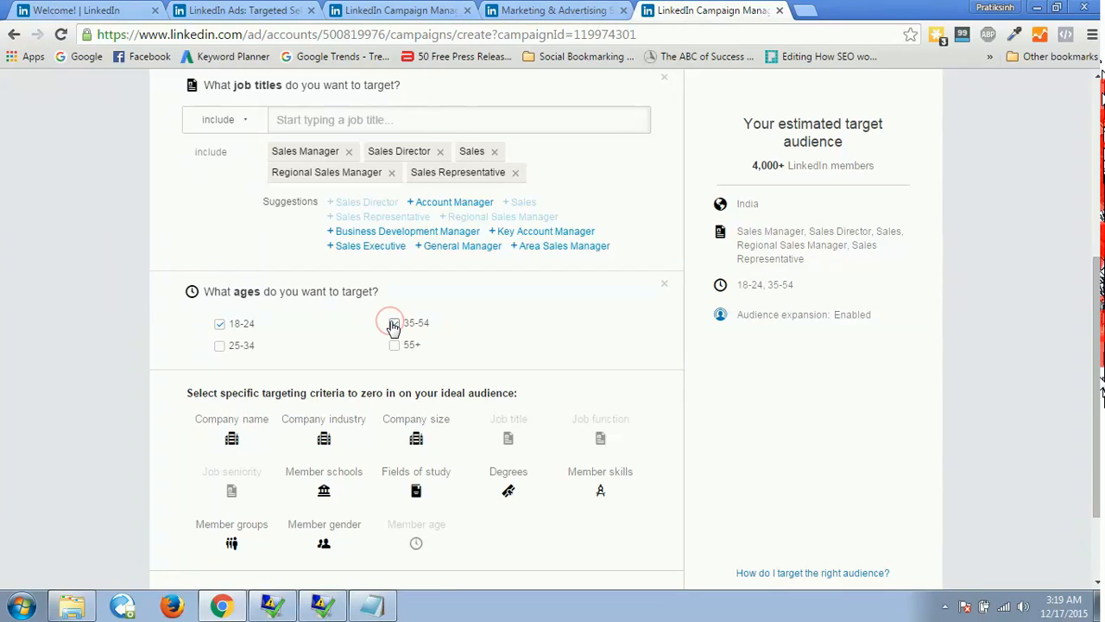
click(394, 325)
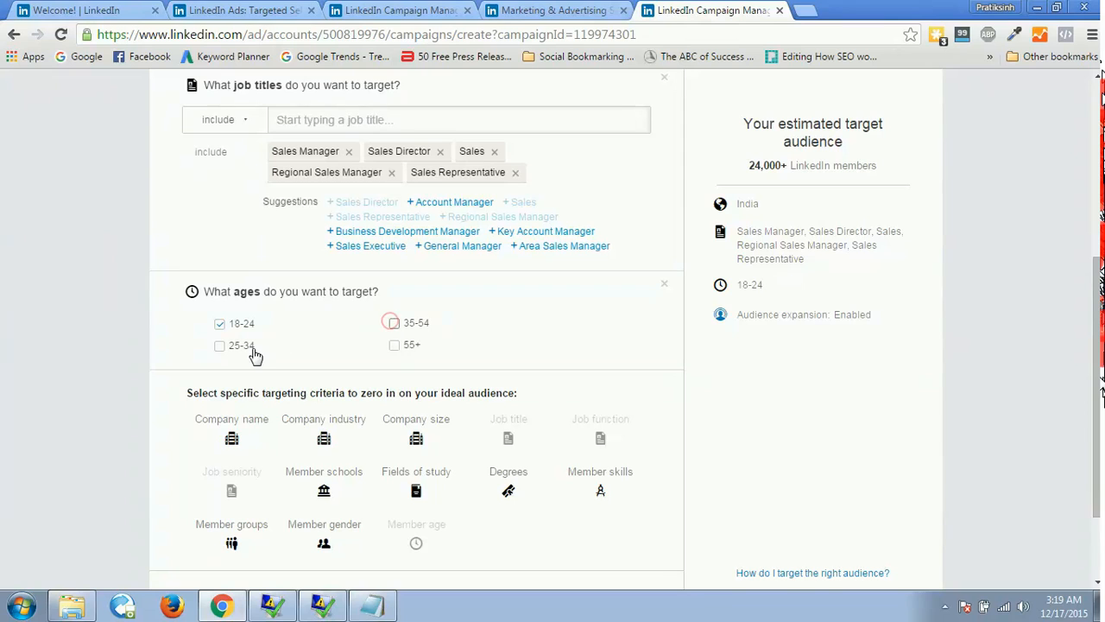
click(220, 346)
Add member gender targeting set to Male and continue to the campaign's bid and budget settings.
scroll(1096, 389, down, 2)
scroll(1096, 389, down, 1)
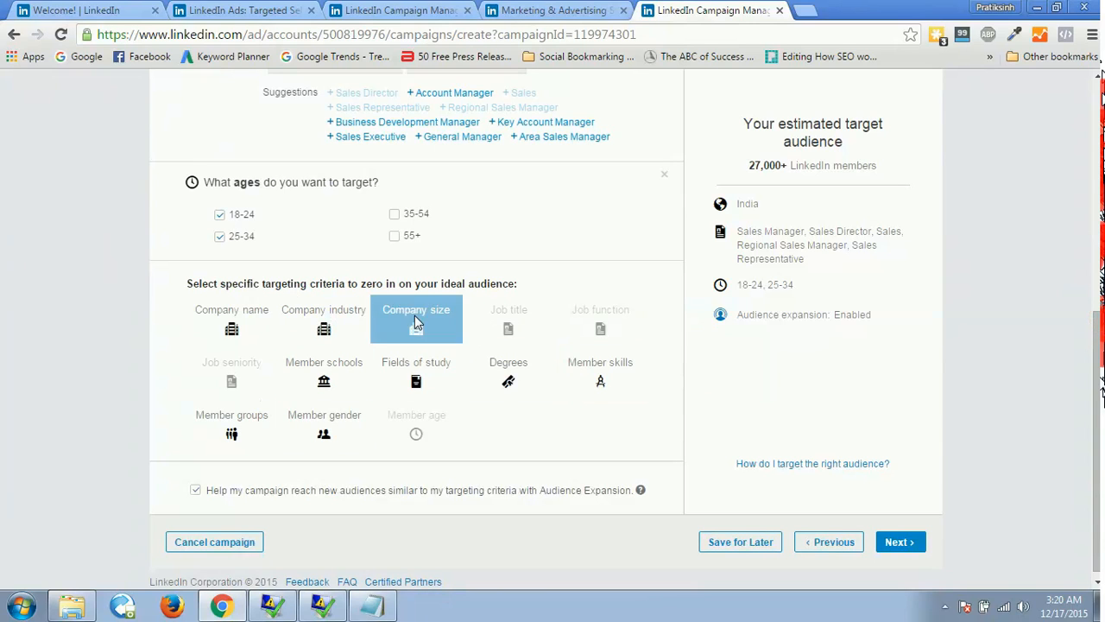
click(322, 439)
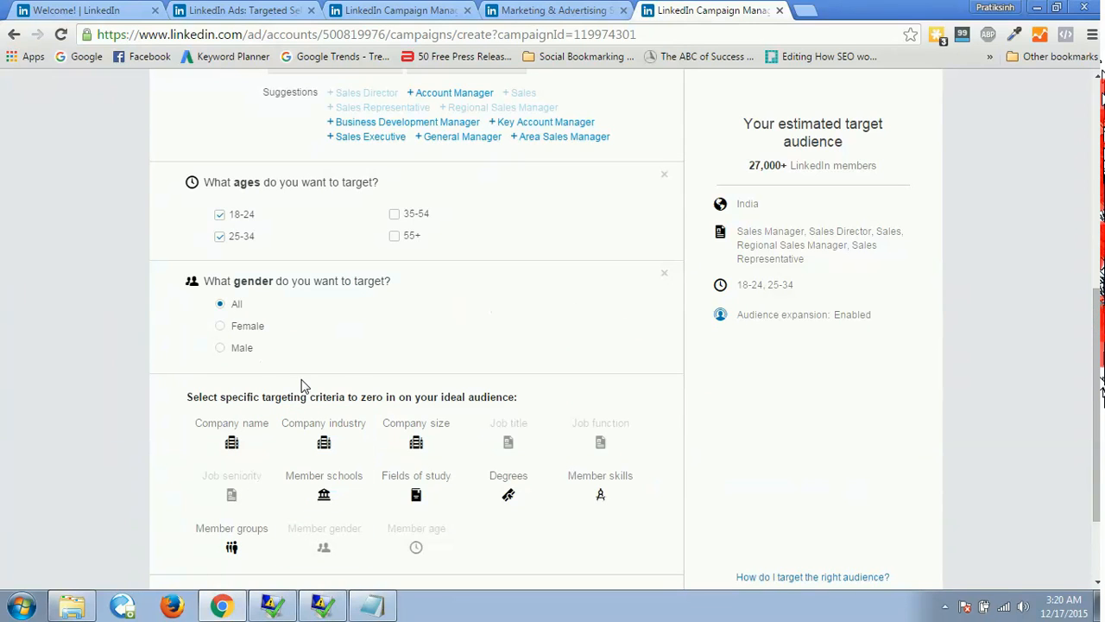
click(219, 349)
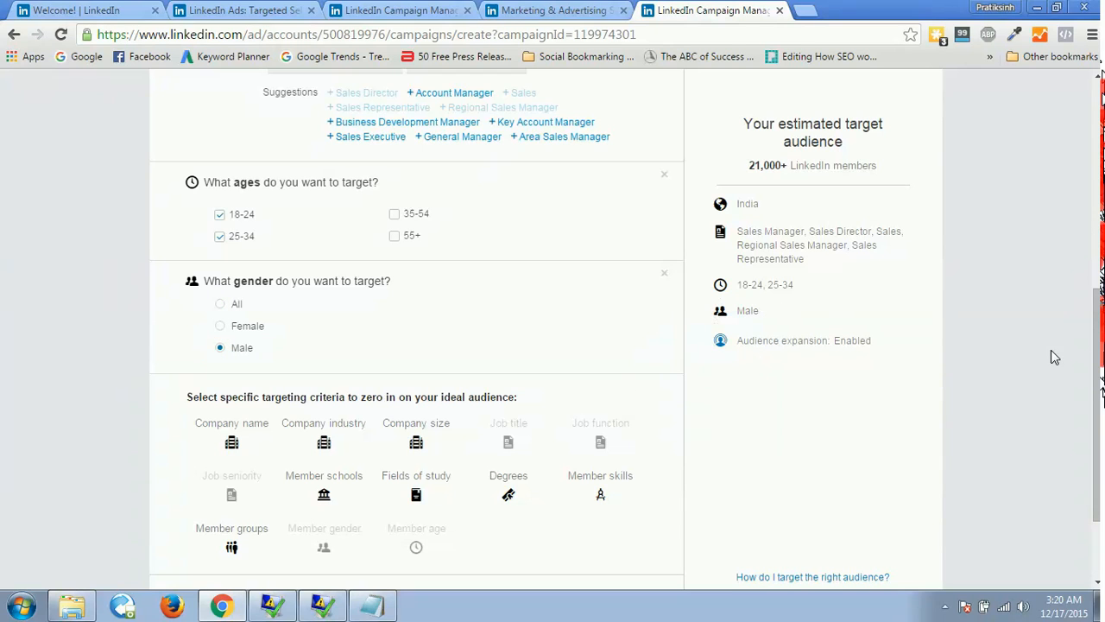
scroll(1079, 349, down, 3)
click(891, 538)
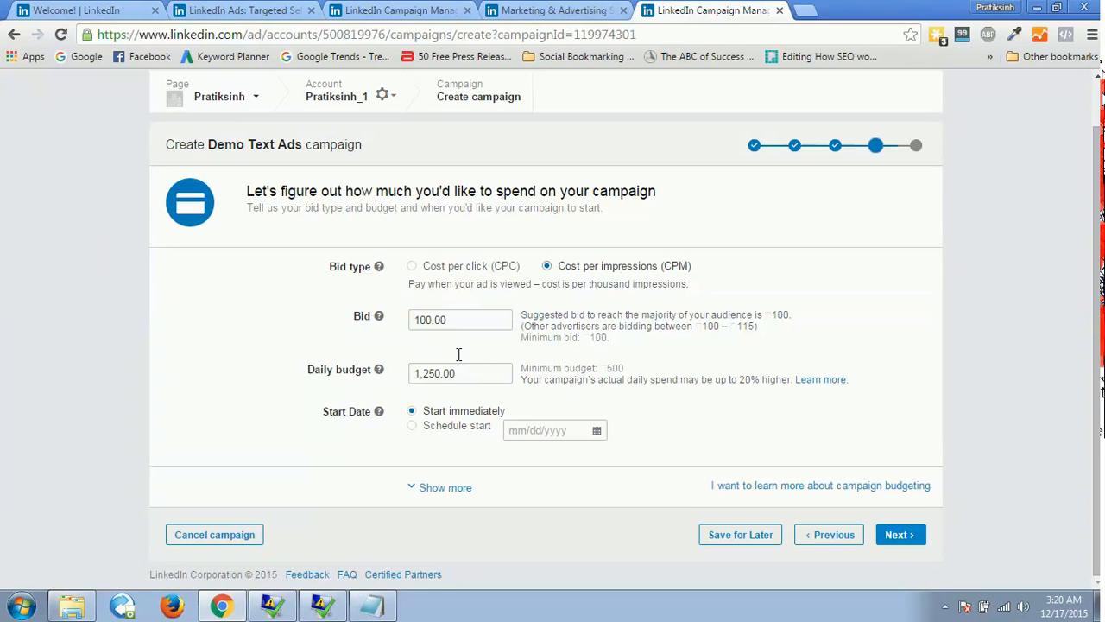
Switch the campaign's bid type to cost per click (CPC) and check the suggested and minimum bid.
click(411, 270)
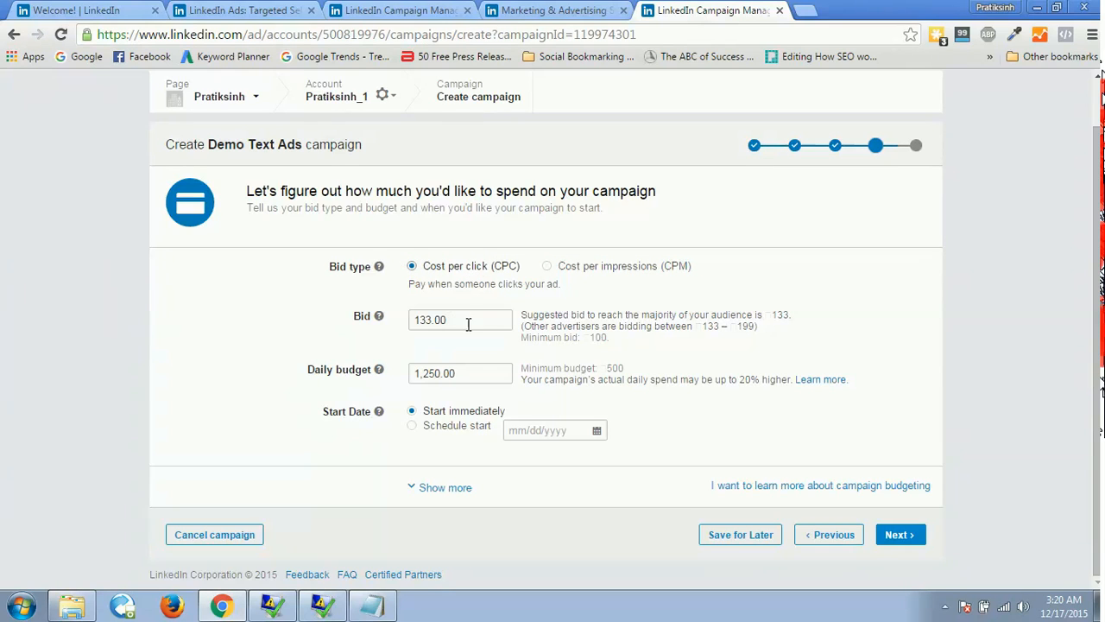
drag(519, 339, 560, 340)
click(560, 340)
click(454, 322)
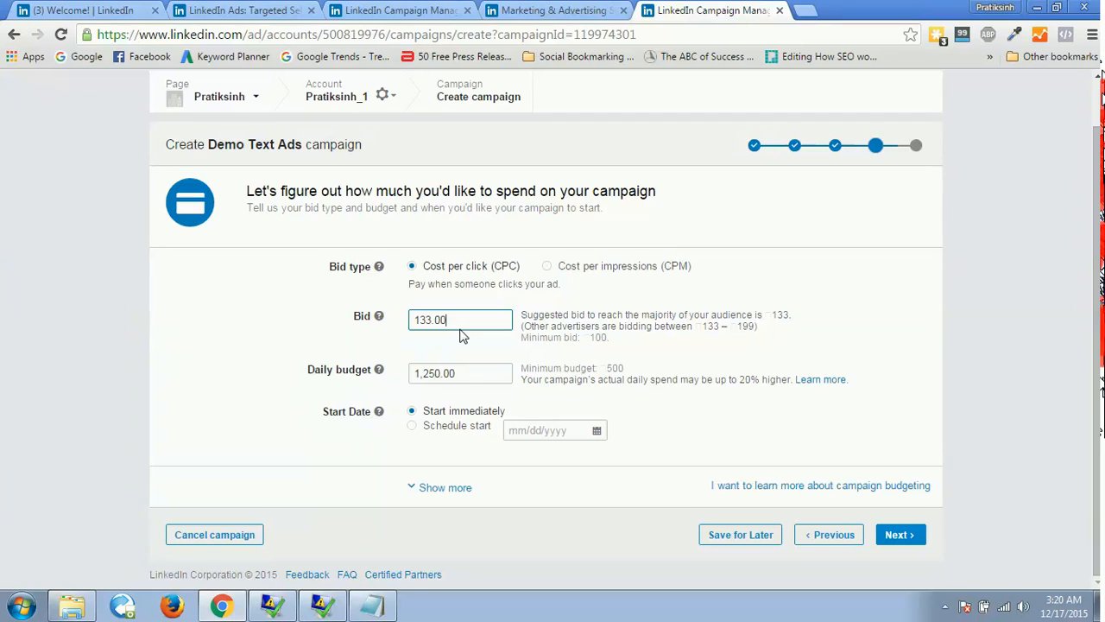
Set the campaign's daily budget to 1,000.
click(455, 374)
double_click(455, 374)
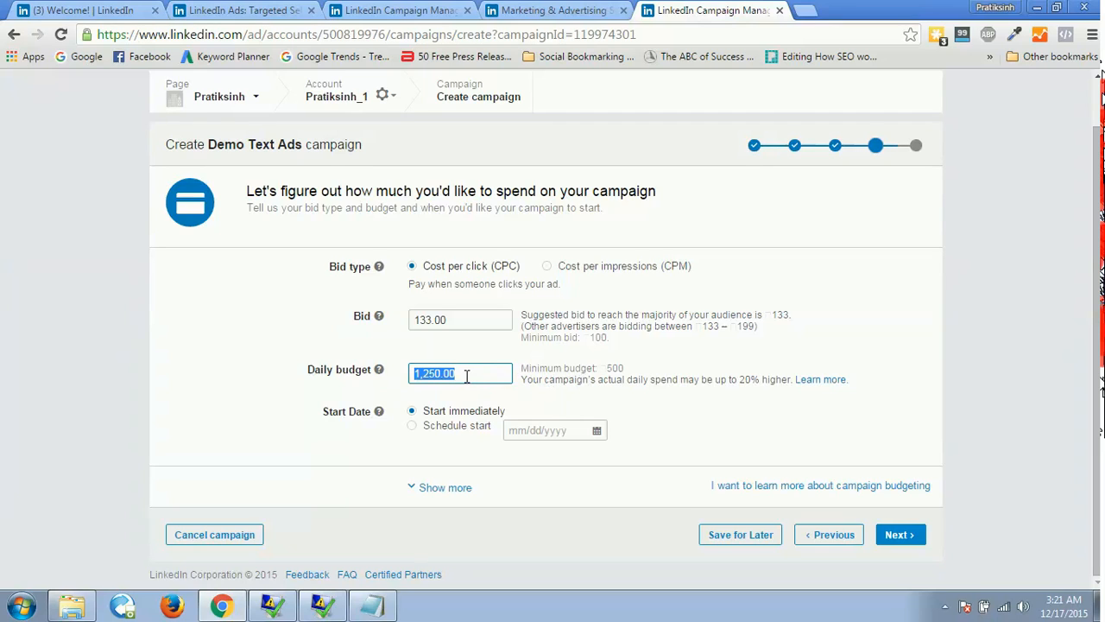
text(10,000)
key(BackSpace)
click(345, 450)
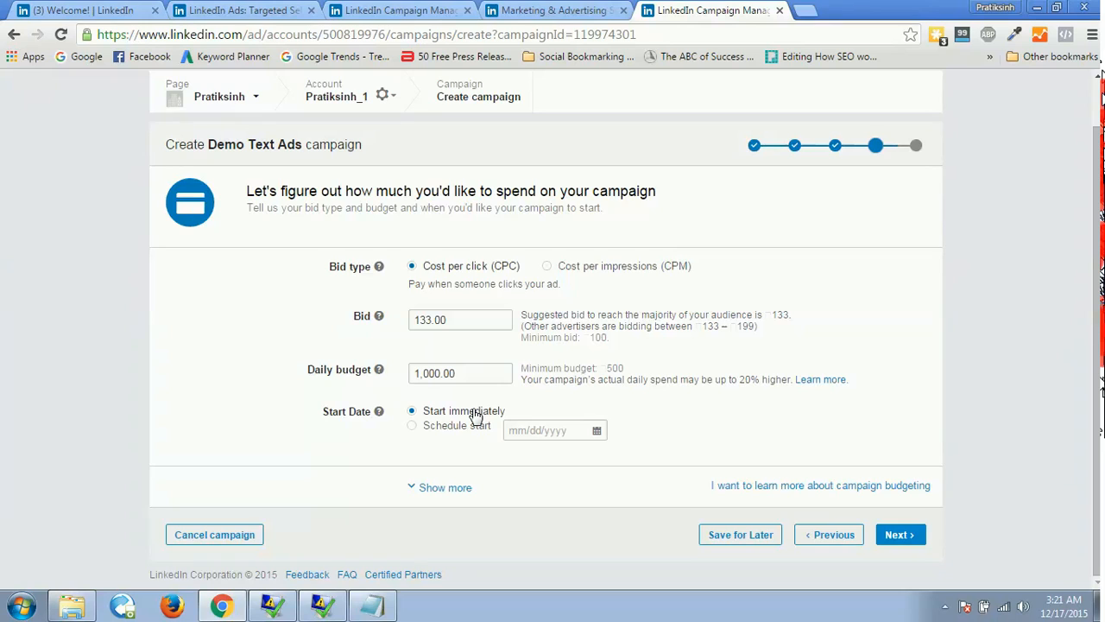
Reveal the end date option, keep the campaign starting immediately, and continue to the launch step.
click(411, 427)
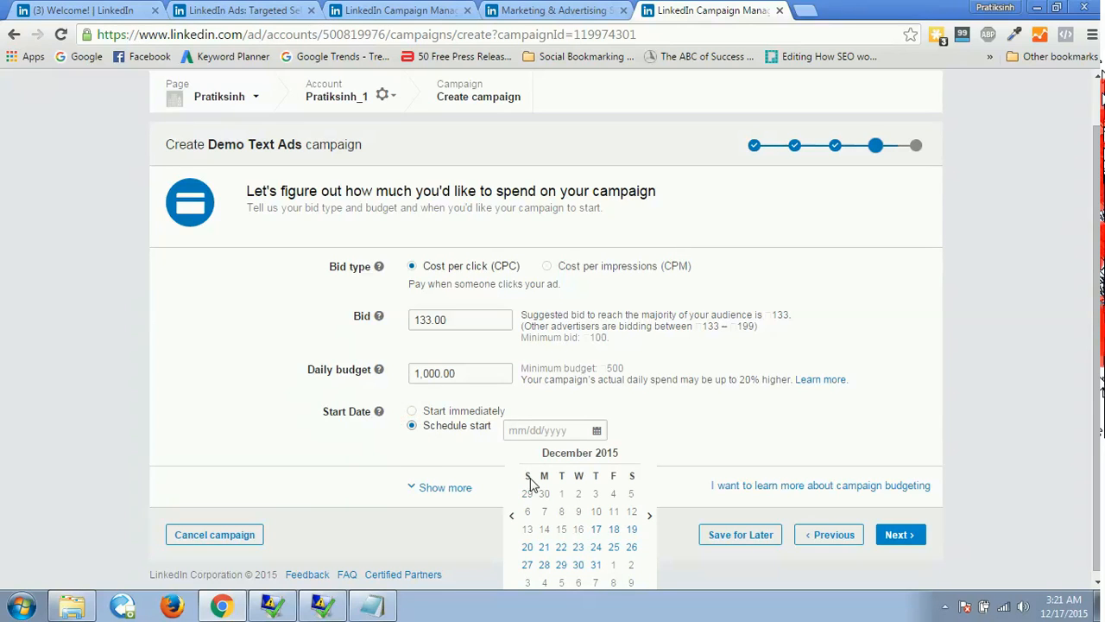
click(451, 487)
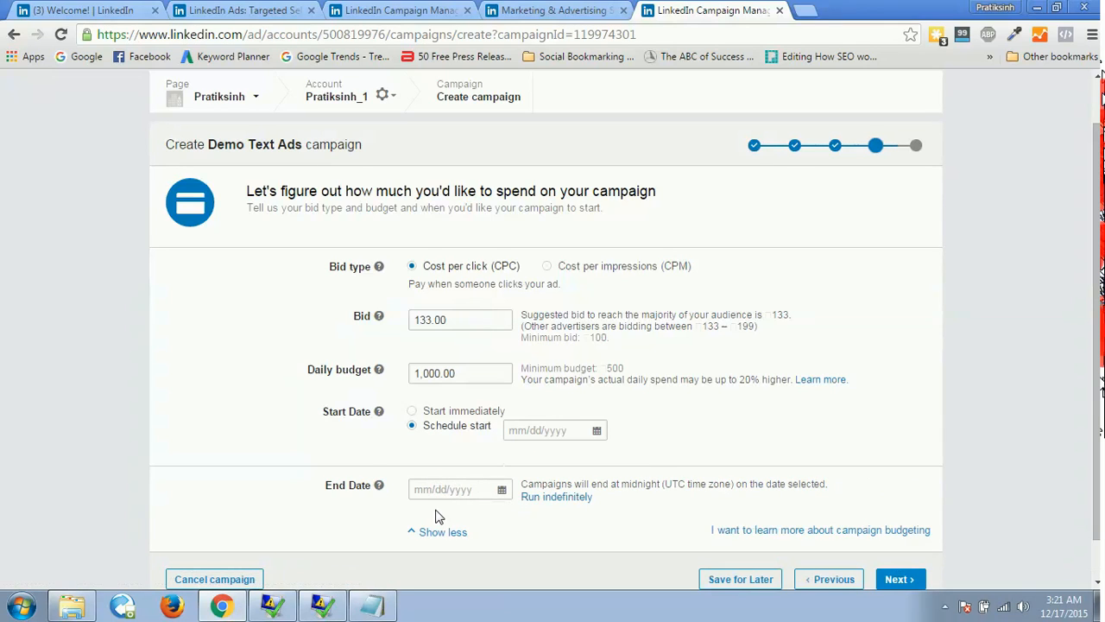
click(411, 410)
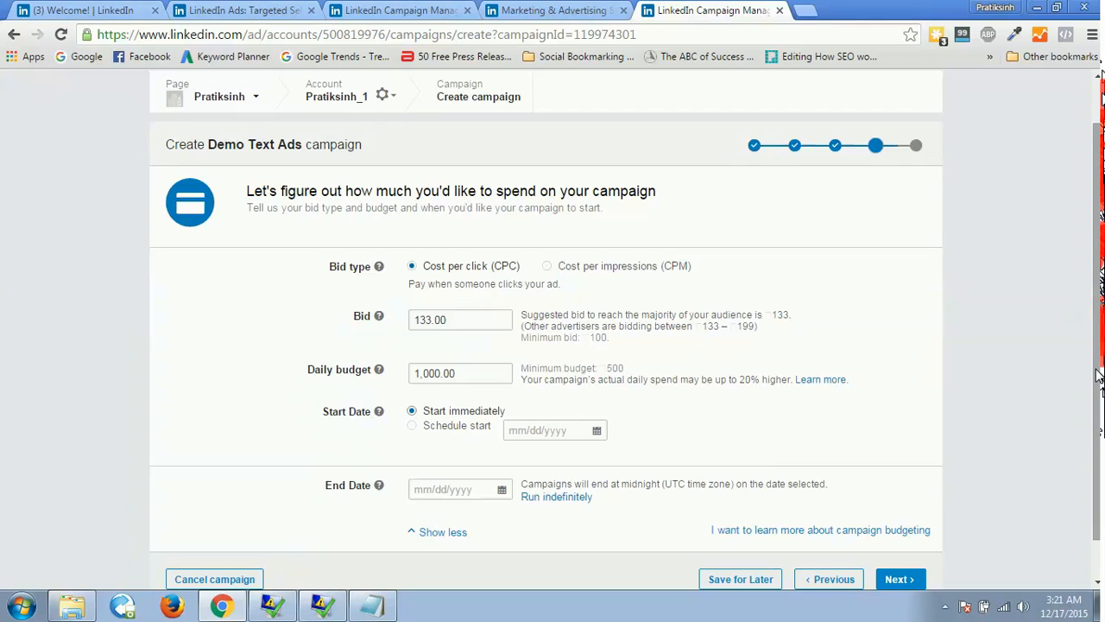
scroll(1094, 380, down, 1)
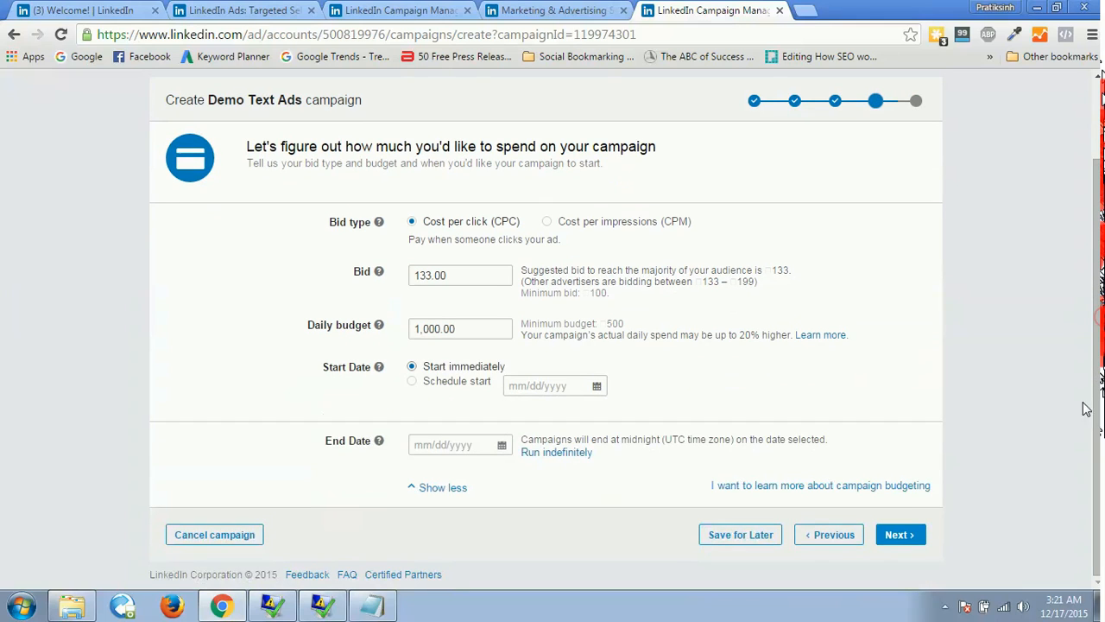
click(896, 536)
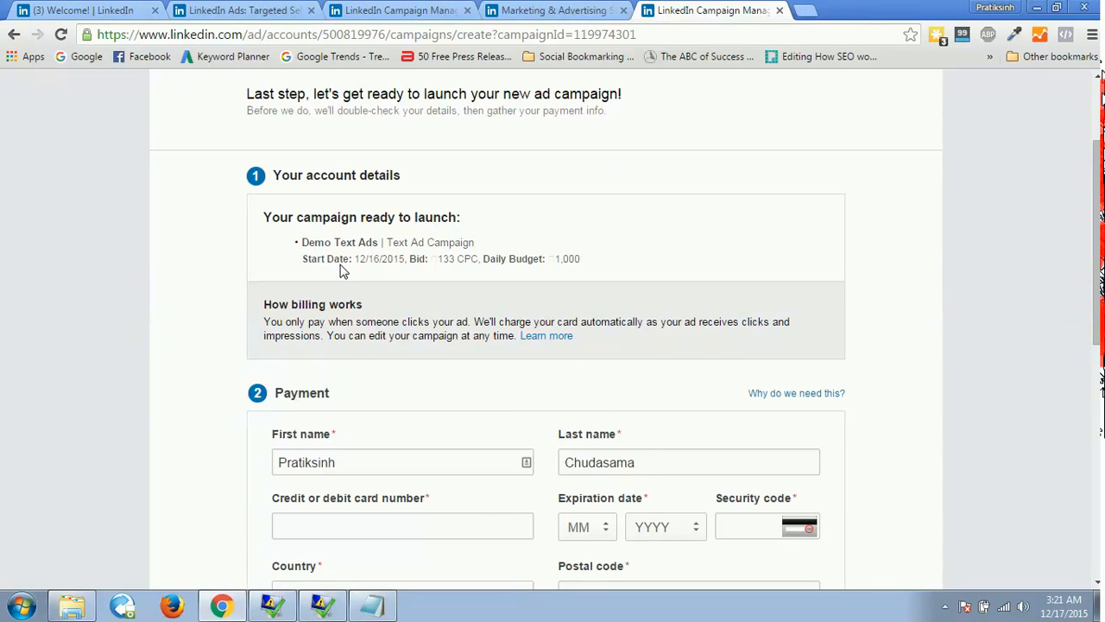
Review the text ad campaign's launch summary and payment form, and close its page.
drag(1098, 194, 1048, 247)
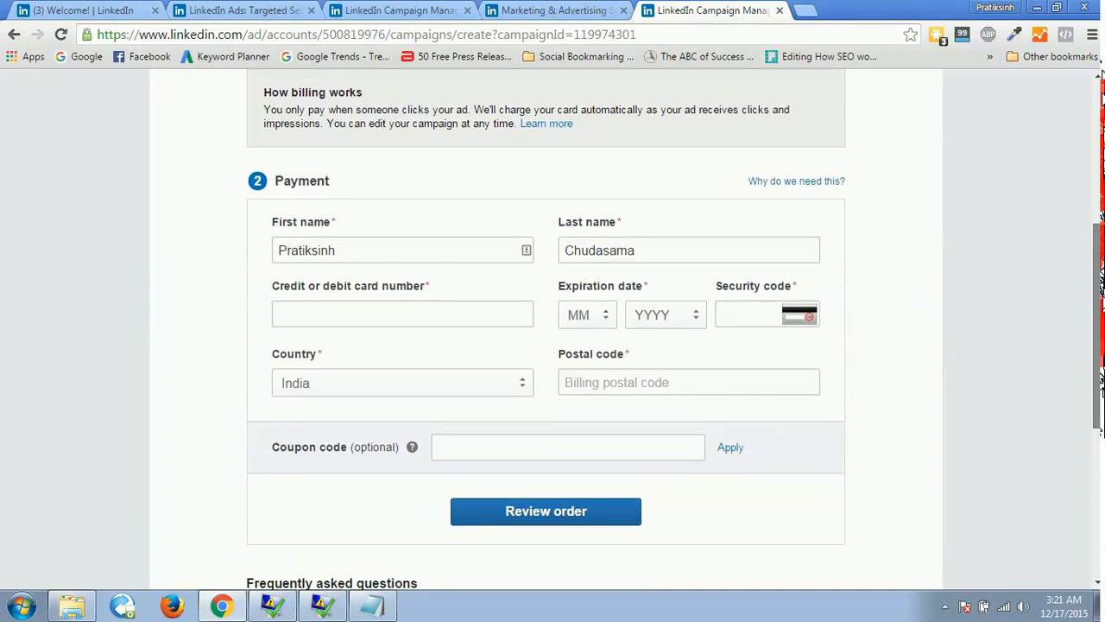
scroll(553, 328, up, 4)
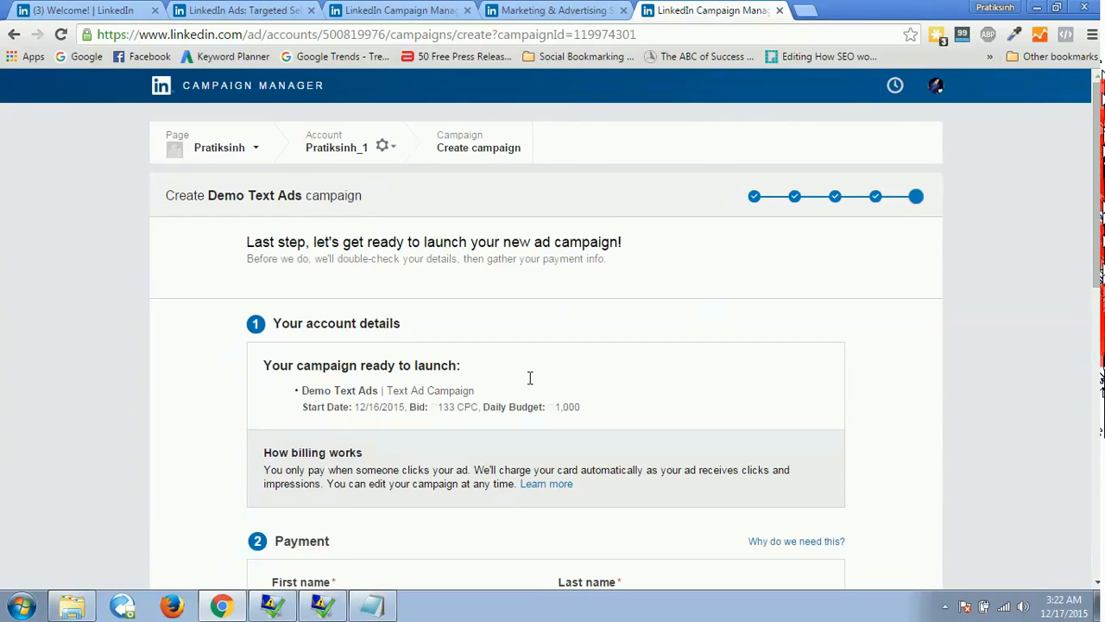
click(779, 10)
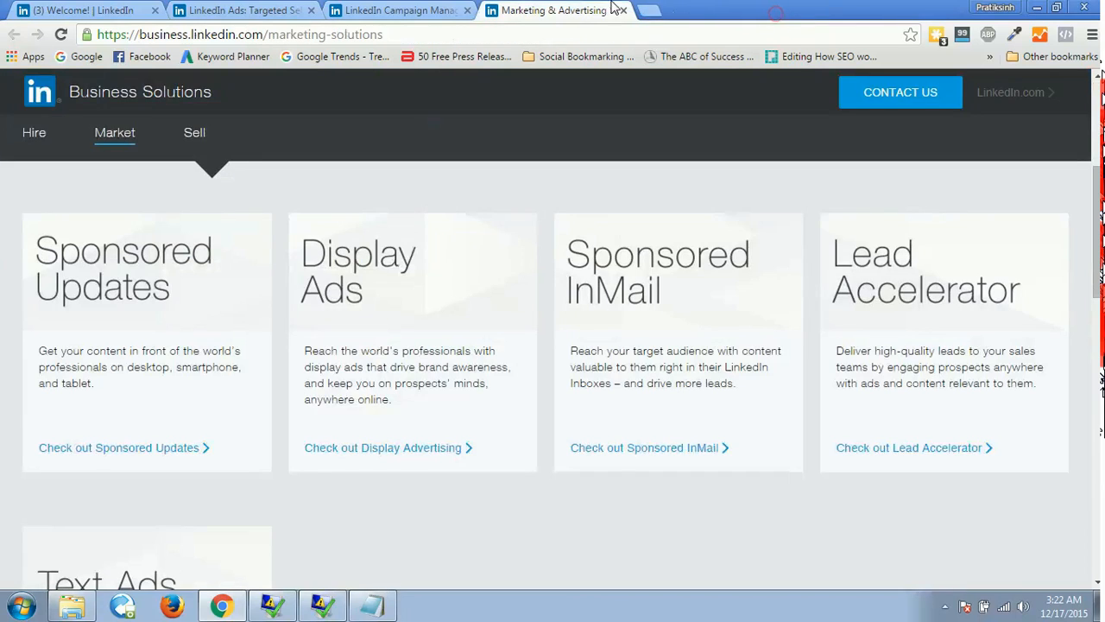
View the Sponsored Updates product page in a separate tab and return to the Campaign Manager accounts page.
middle_click(194, 457)
click(687, 9)
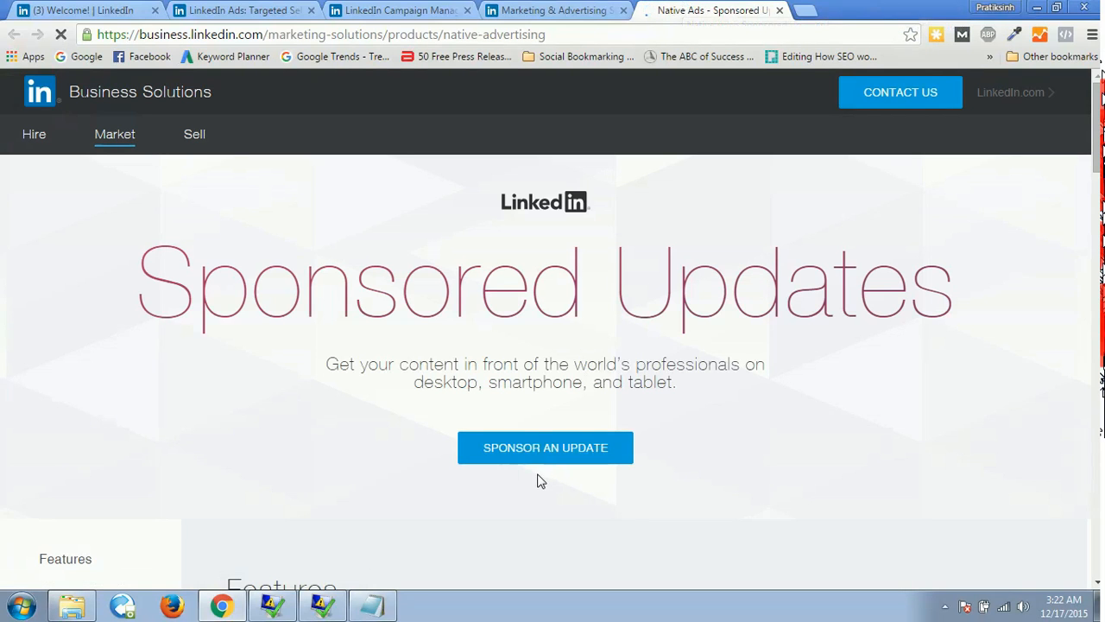
click(397, 9)
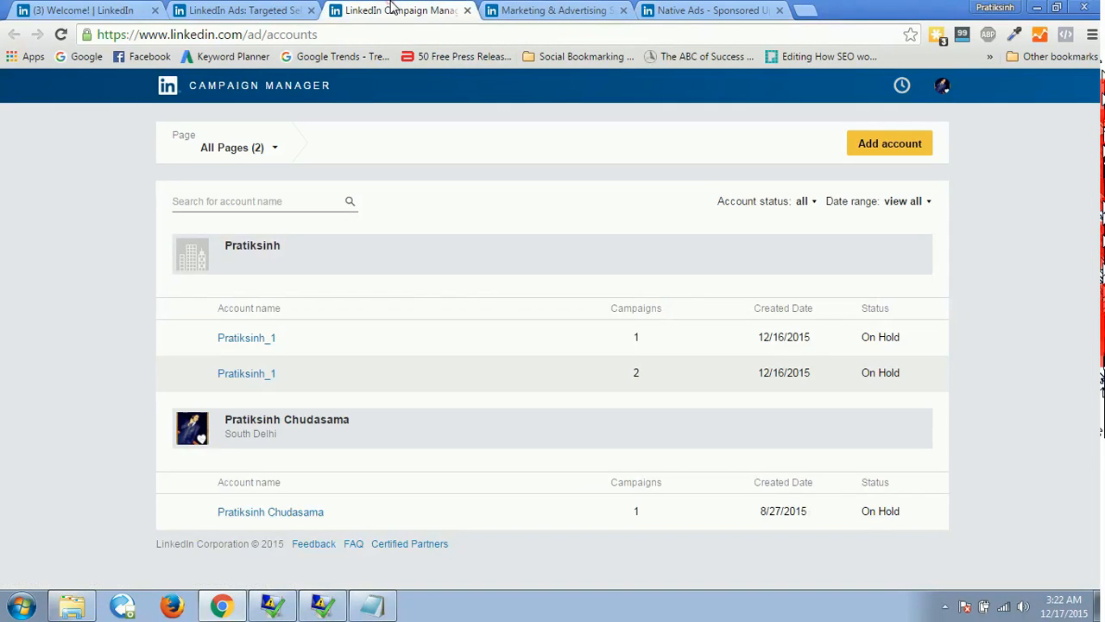
Add an ad account linked to the existing company page, with its currency set to India, Rupee (INR).
click(884, 155)
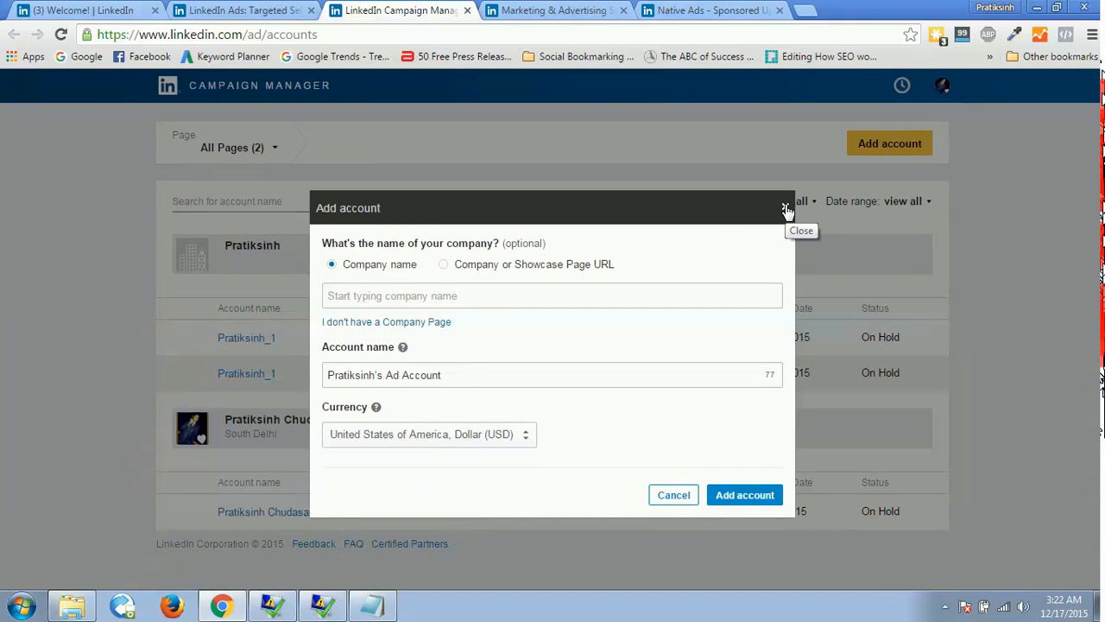
click(481, 305)
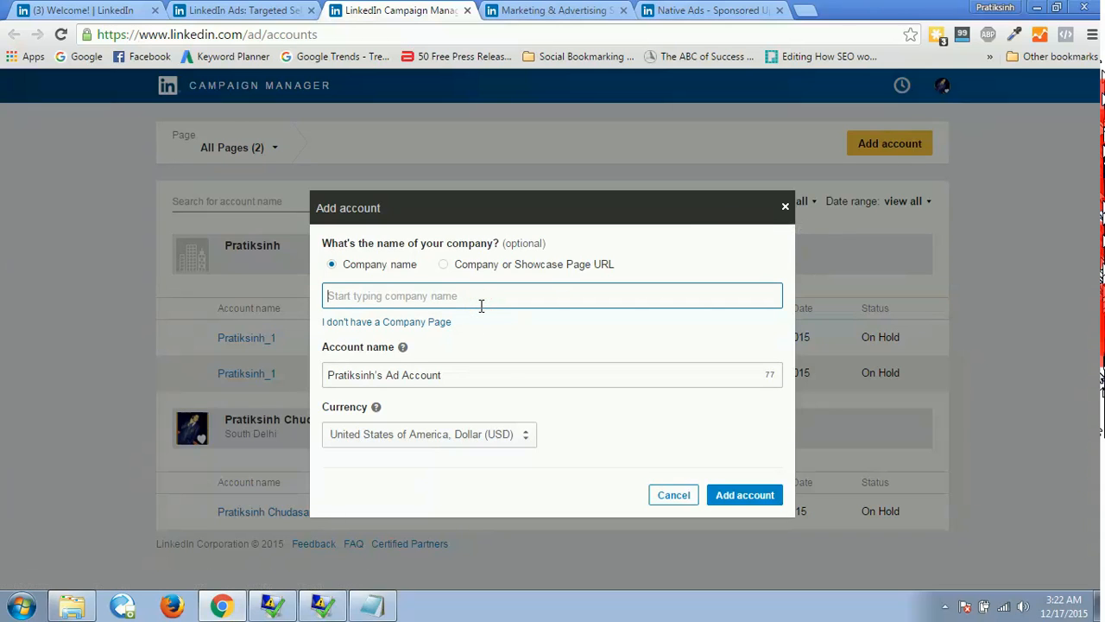
text(Pratiksinh)
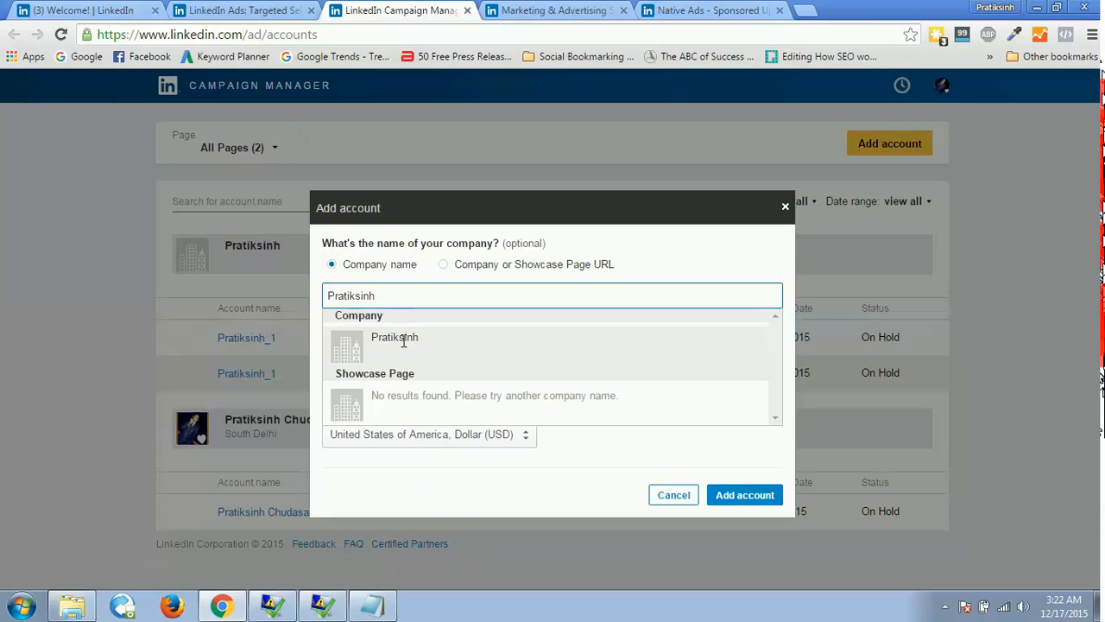
click(403, 341)
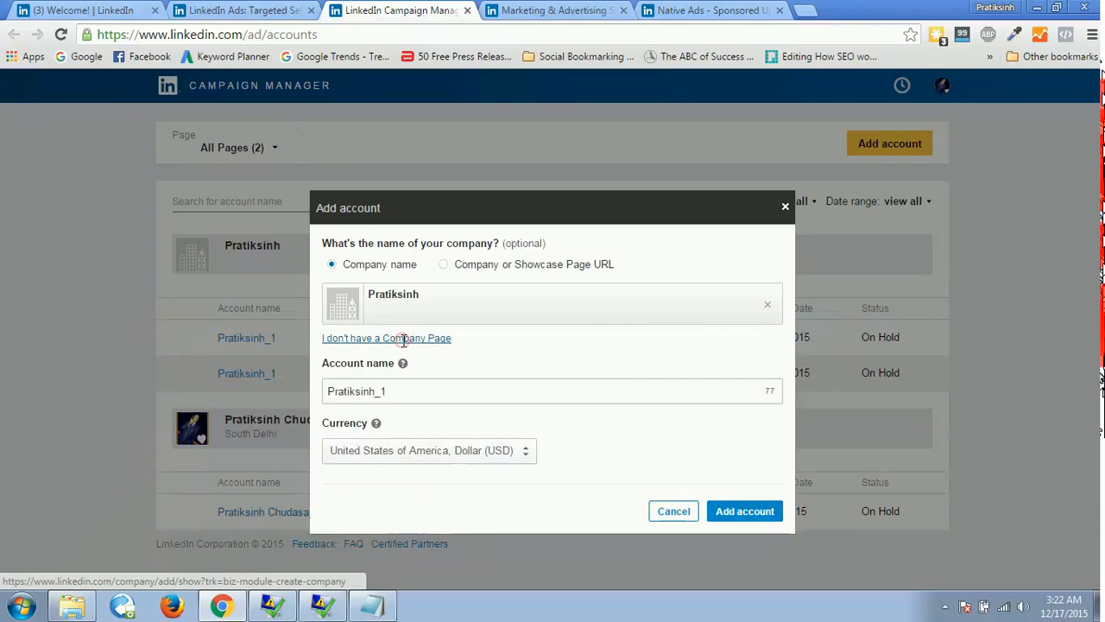
click(469, 456)
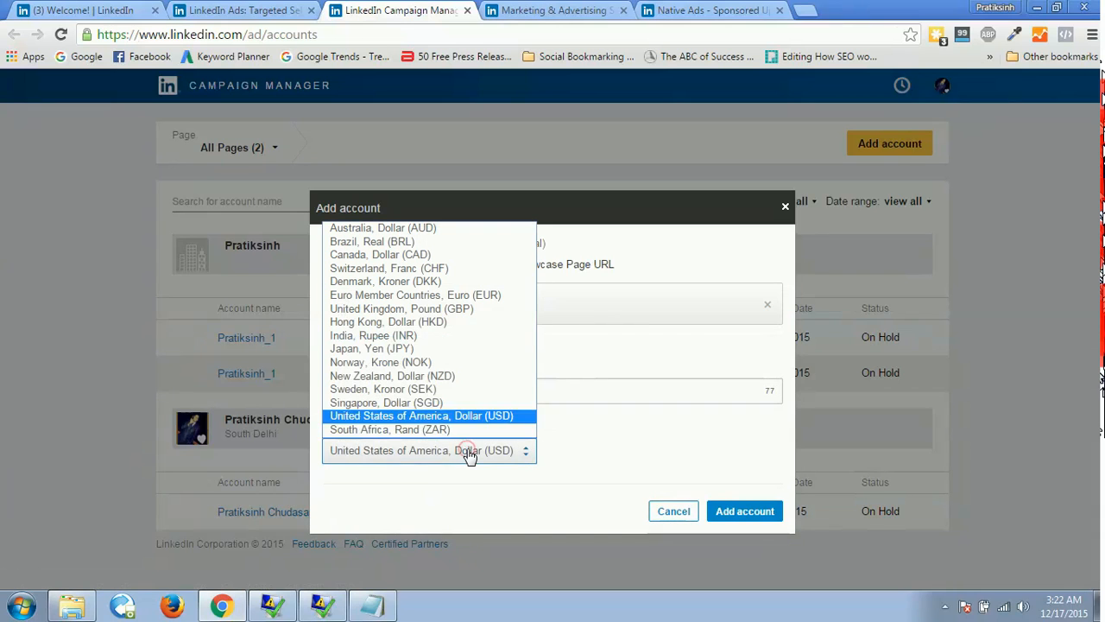
key(i)
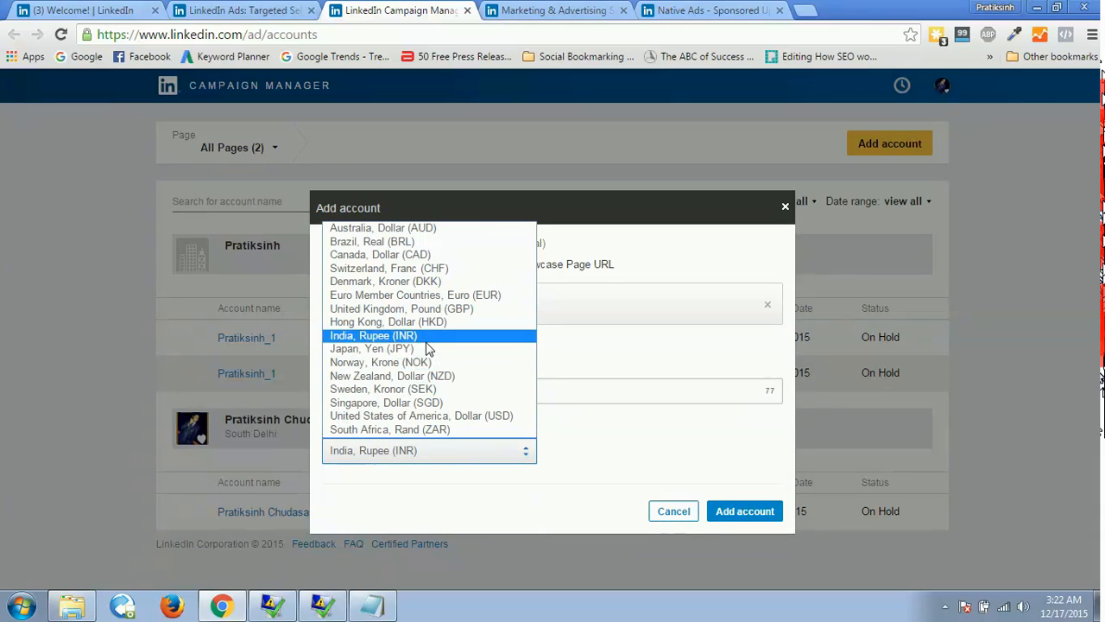
click(373, 335)
click(723, 511)
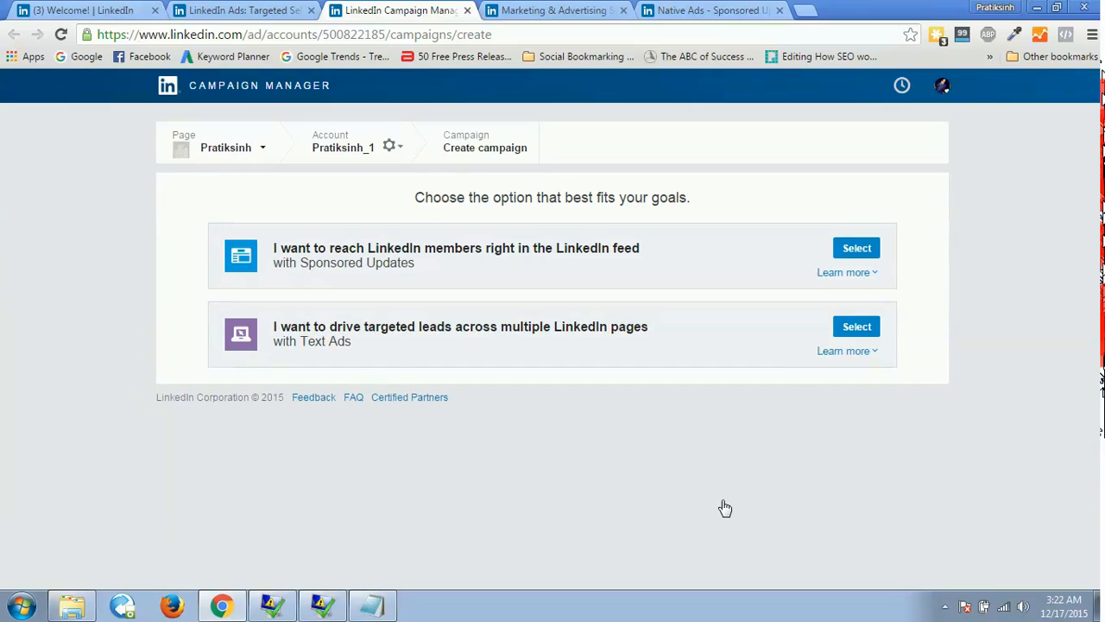
Start a Sponsored Updates campaign named "Sponsored Ad Demo" and continue to choosing the updates to sponsor.
click(854, 249)
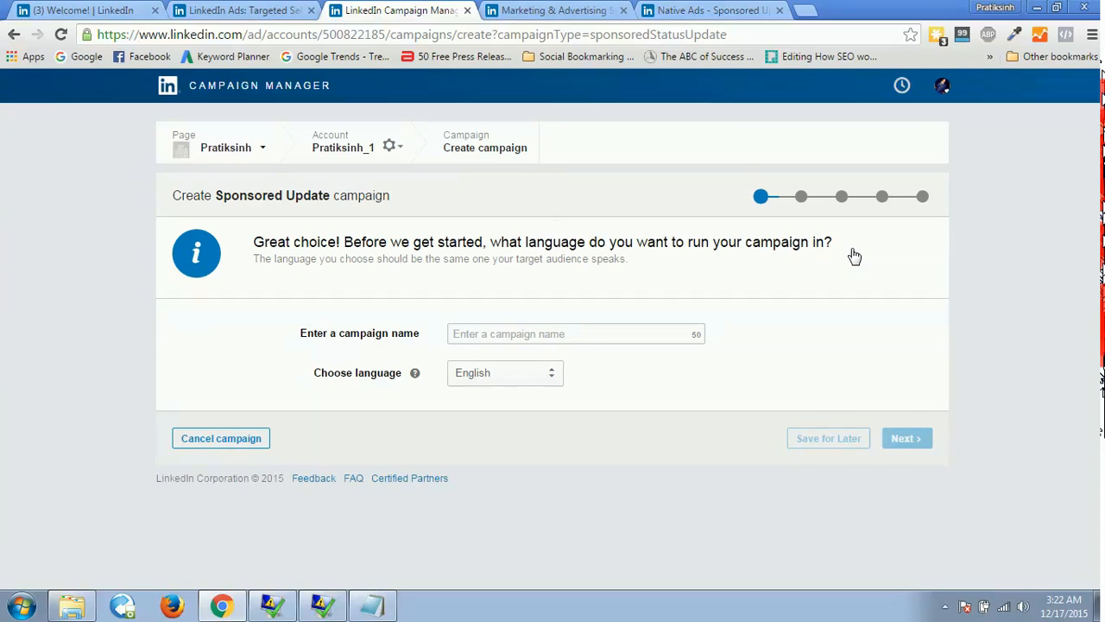
click(554, 342)
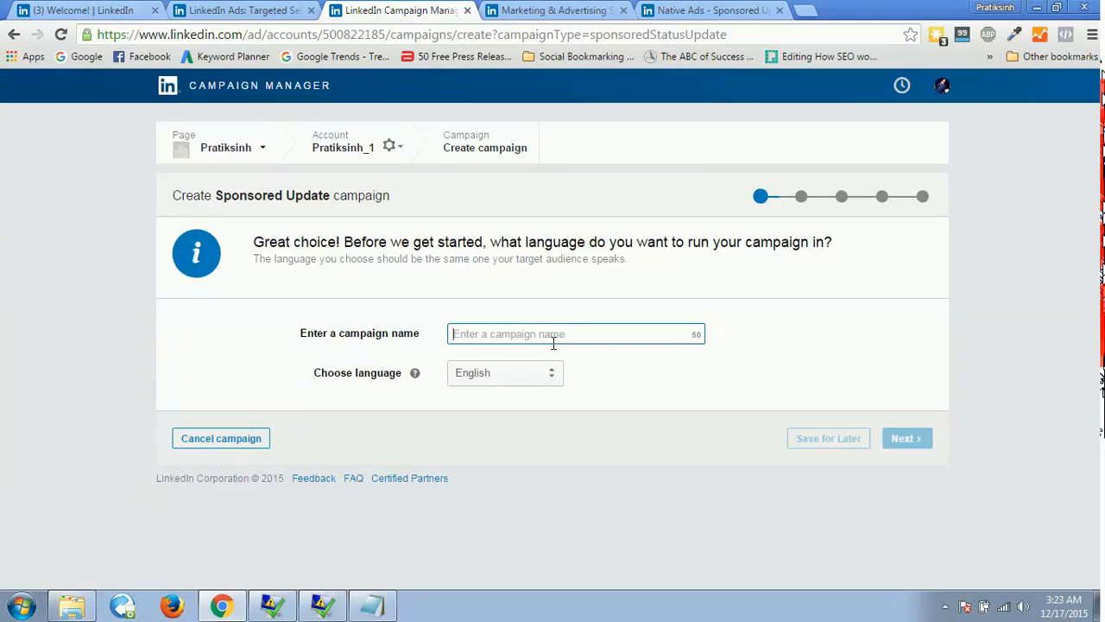
text(Display)
key(ctrl+a)
text(Spo)
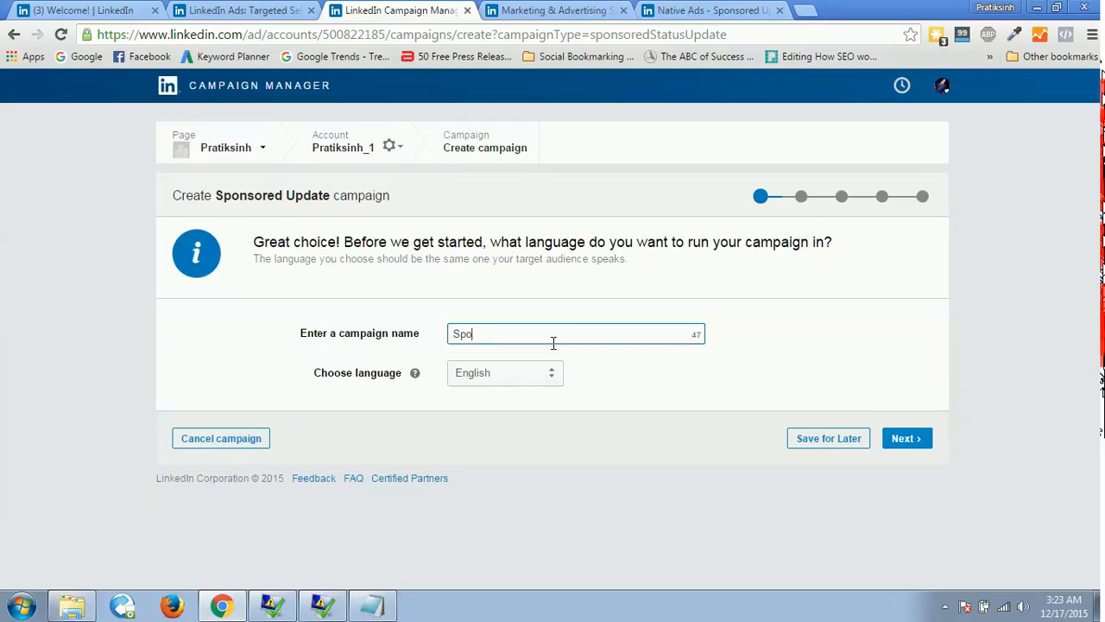
text(nsored Ad Demo)
click(917, 446)
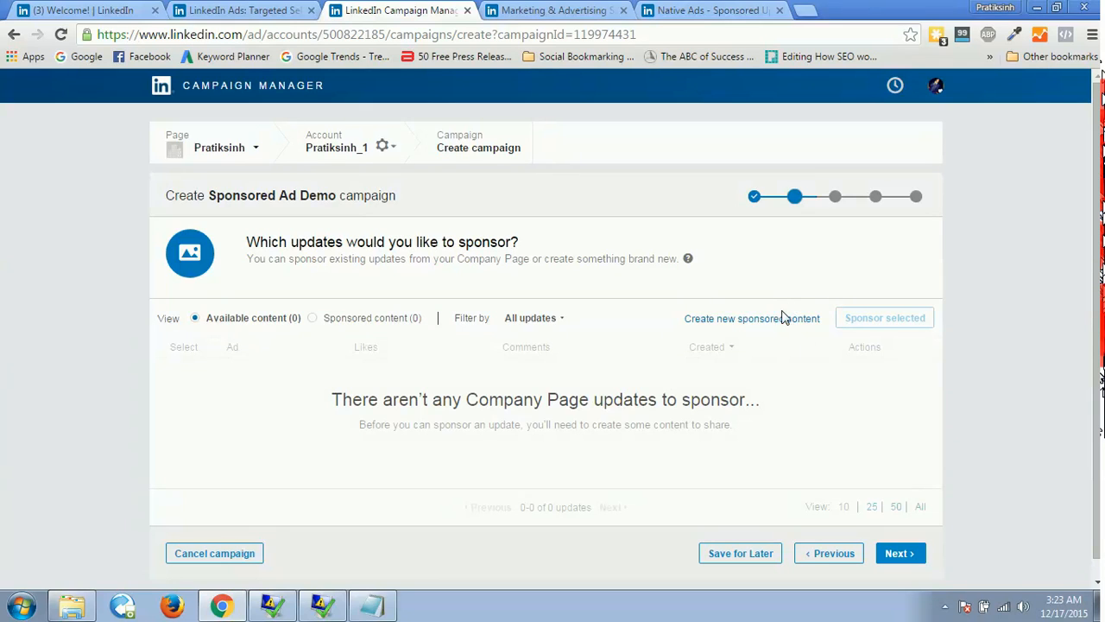
Create new sponsored content named "Demo Title for Sponsor" with the update text "This is just the test for the sponsor ads on Linkedin.".
click(740, 319)
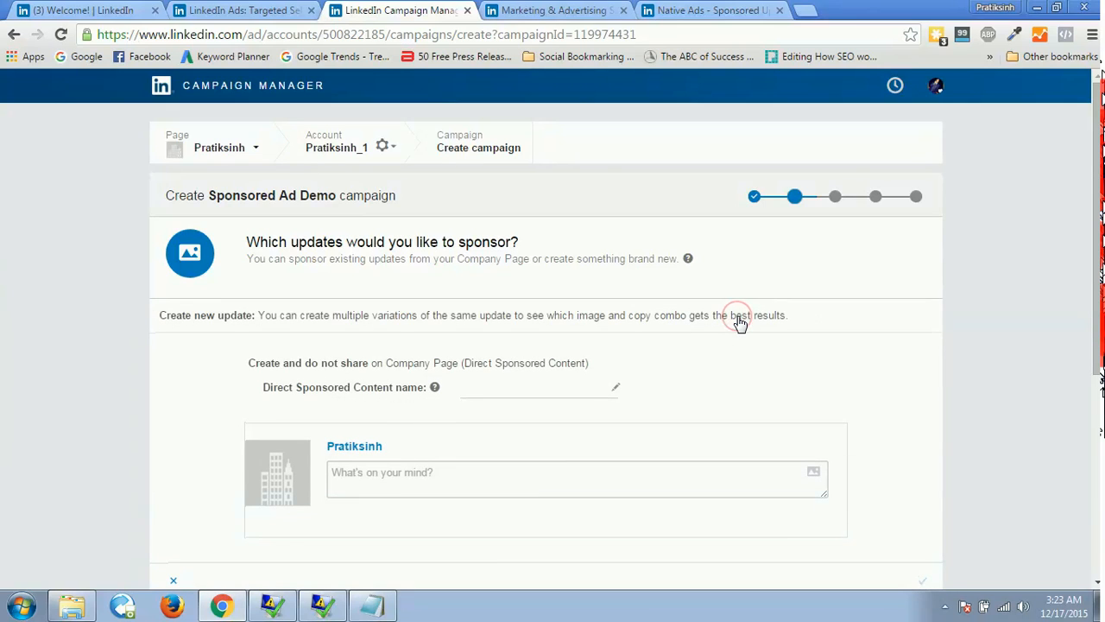
drag(1092, 206, 1092, 281)
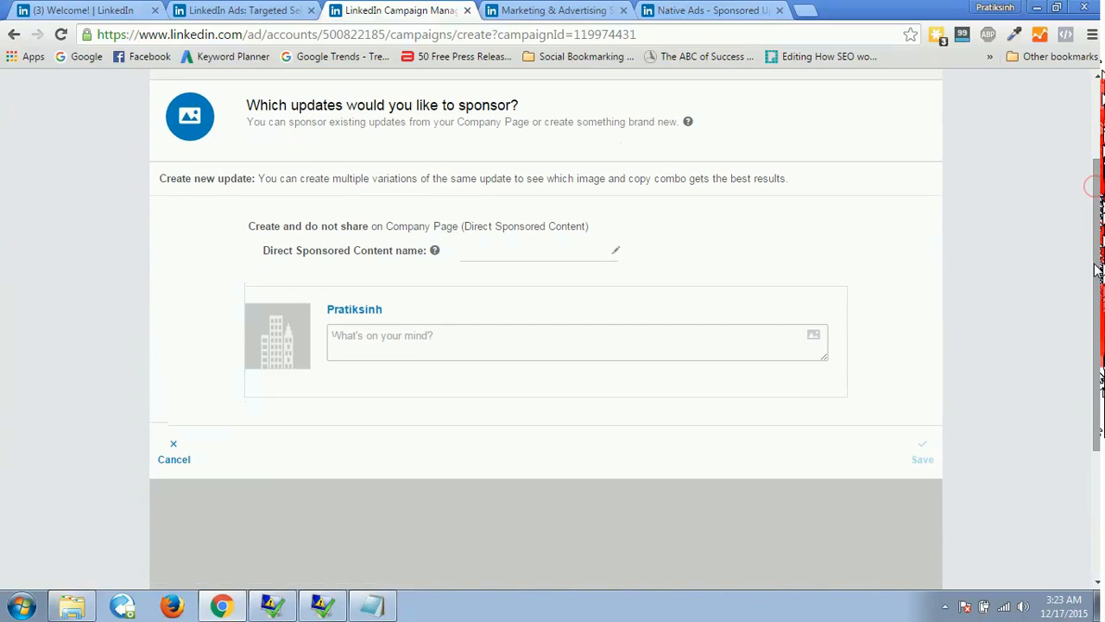
click(504, 252)
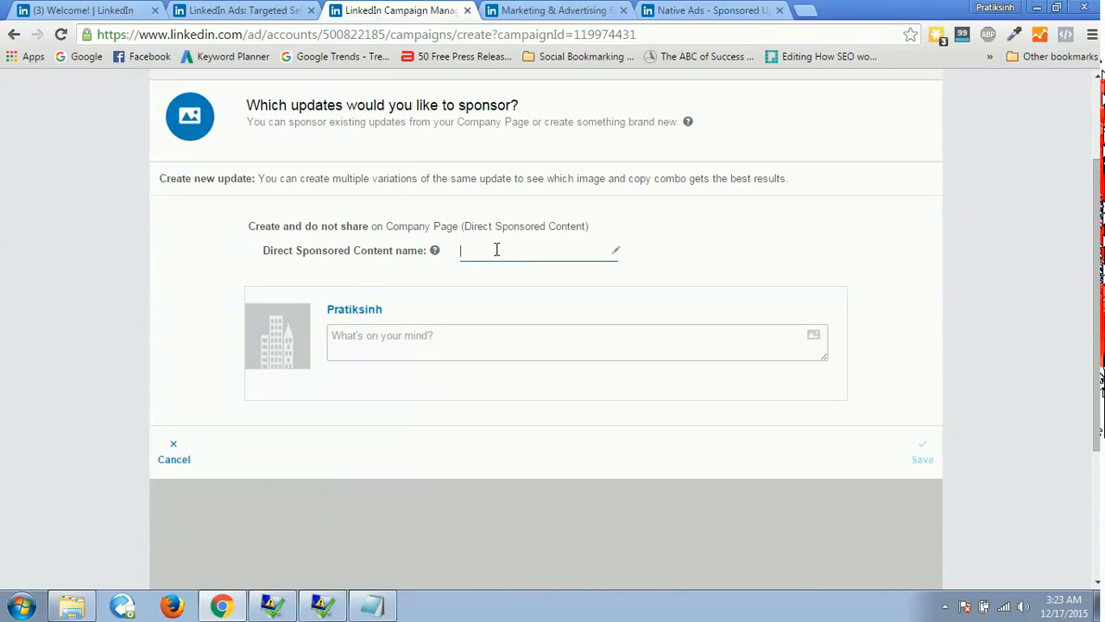
mouse_move(436, 252)
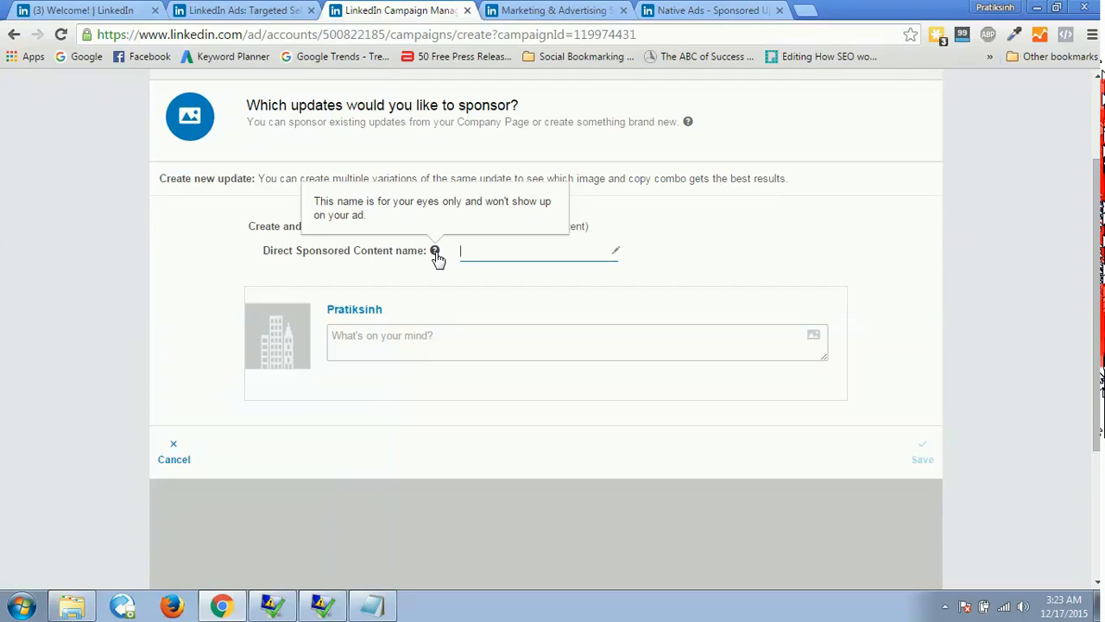
click(478, 248)
text(Demo Title for Sponsor)
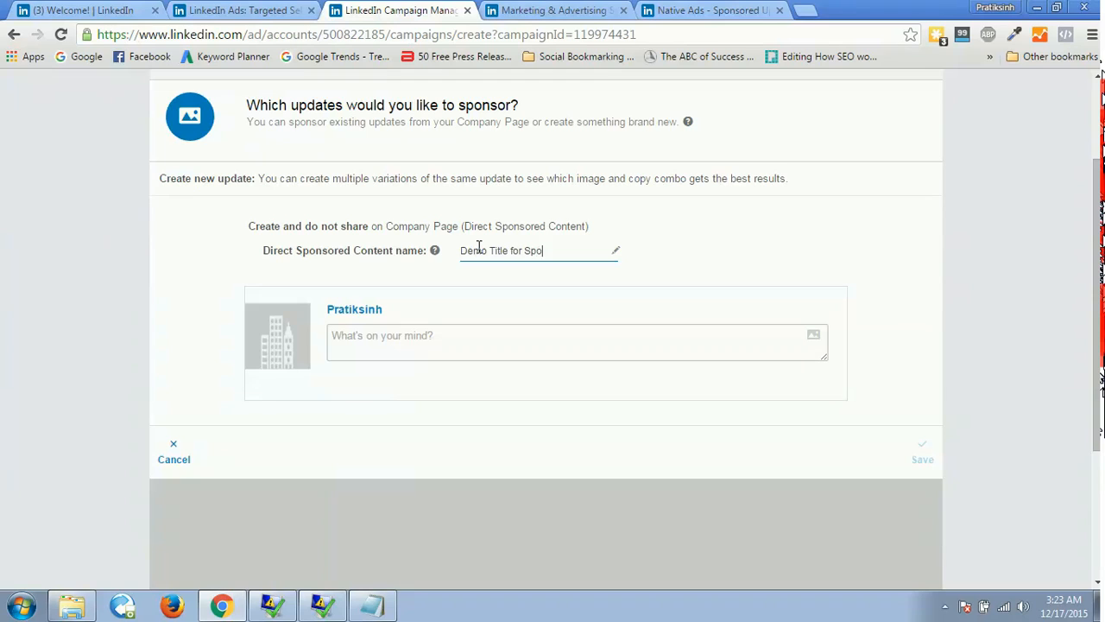
click(409, 336)
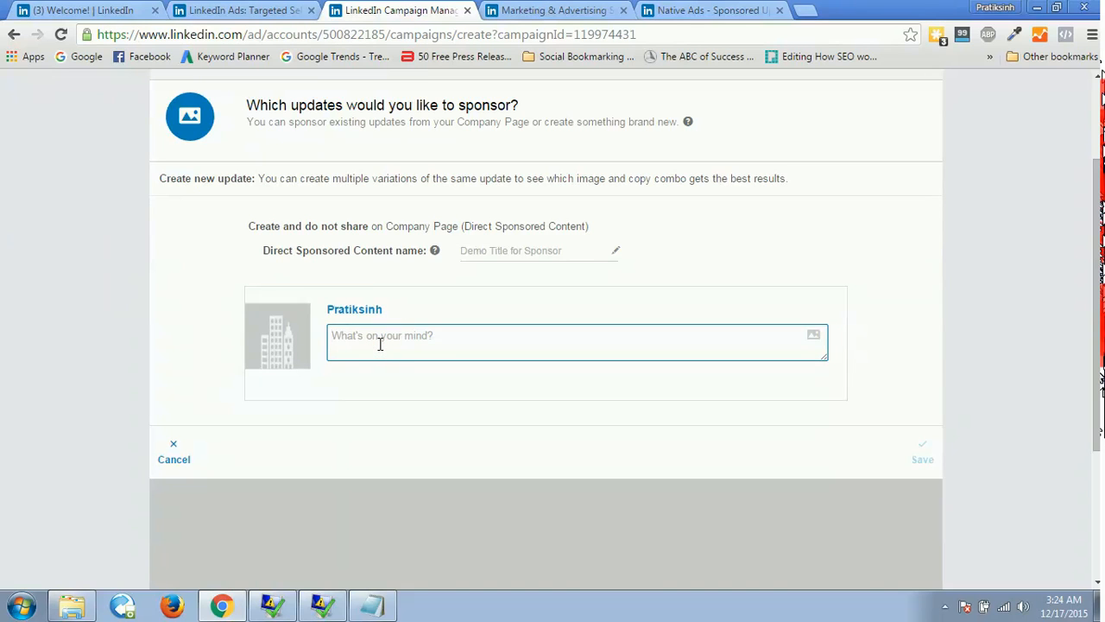
text(This is just the test for the sponsor ads on Linkedin)
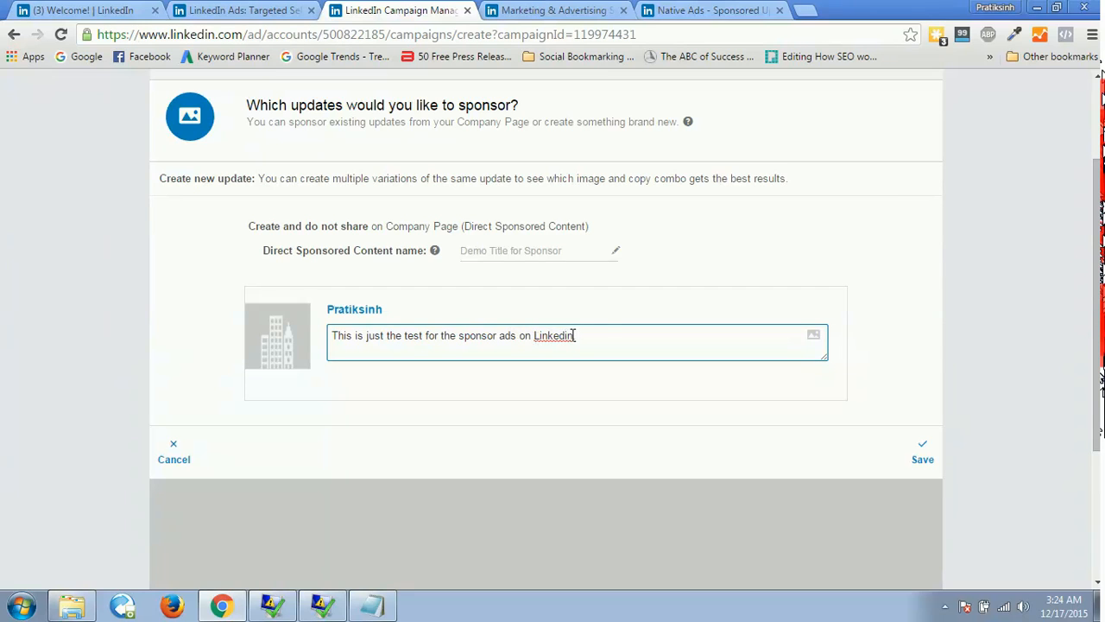
Attach the adwords image from the Desktop to the sponsored update and save the new content.
click(814, 342)
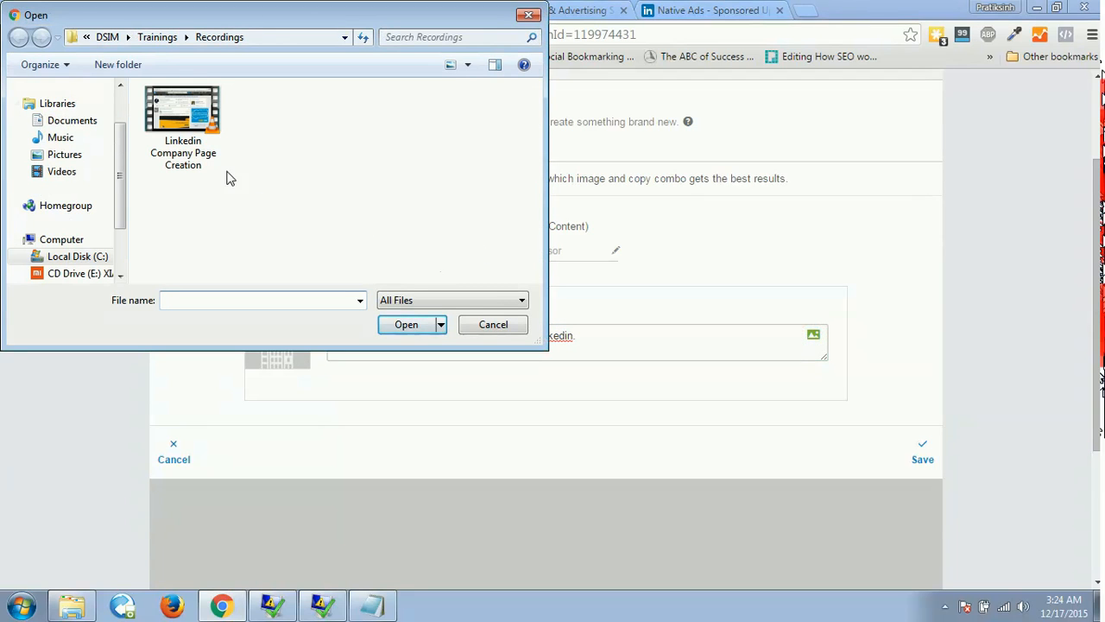
scroll(115, 138, up, 3)
click(78, 111)
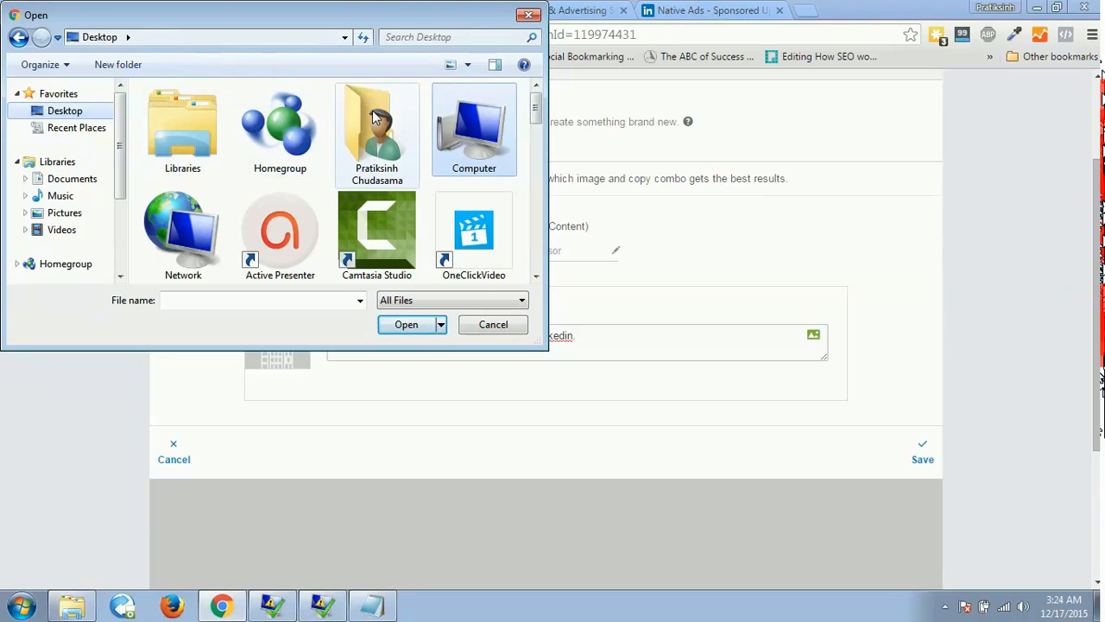
drag(534, 109, 536, 142)
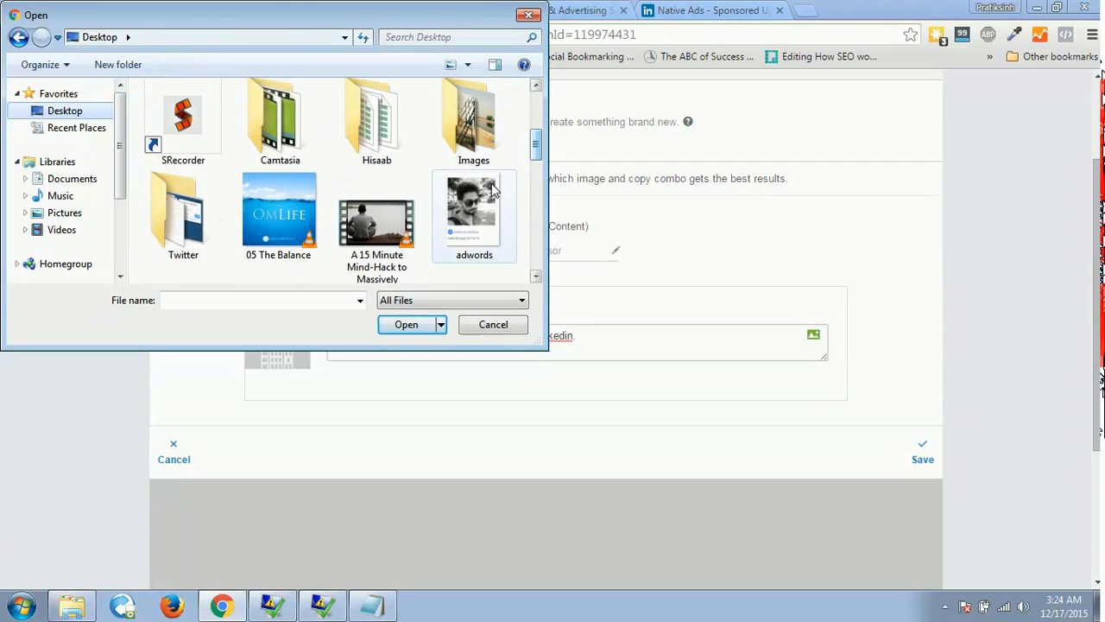
click(493, 191)
click(413, 327)
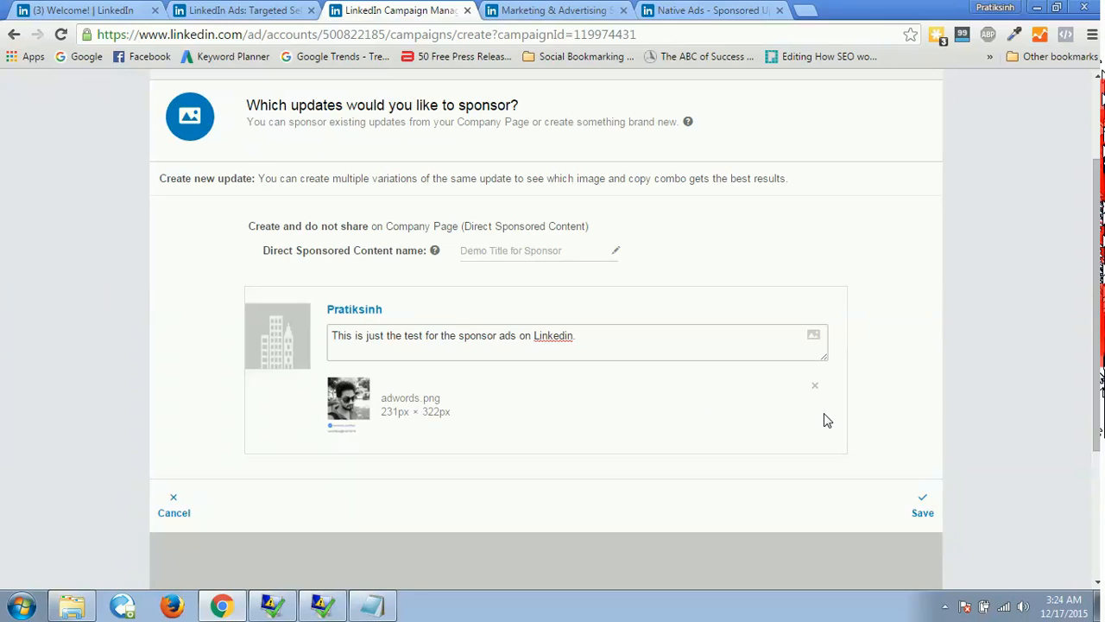
click(922, 508)
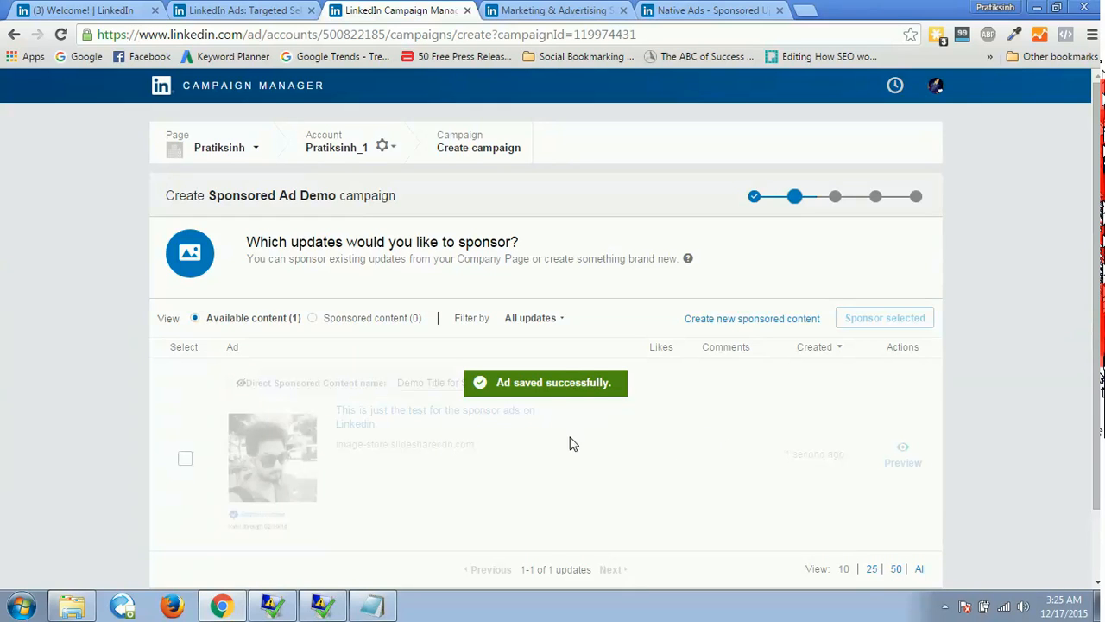
Preview the saved update in both its desktop and mobile/tablet layouts, and close the preview.
click(907, 467)
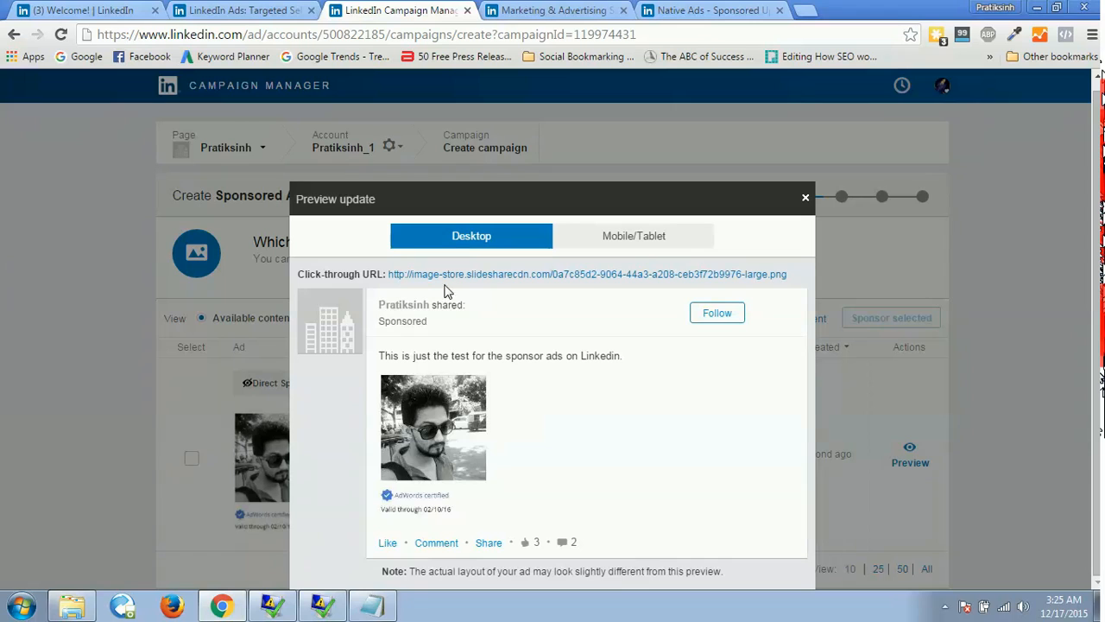
click(634, 237)
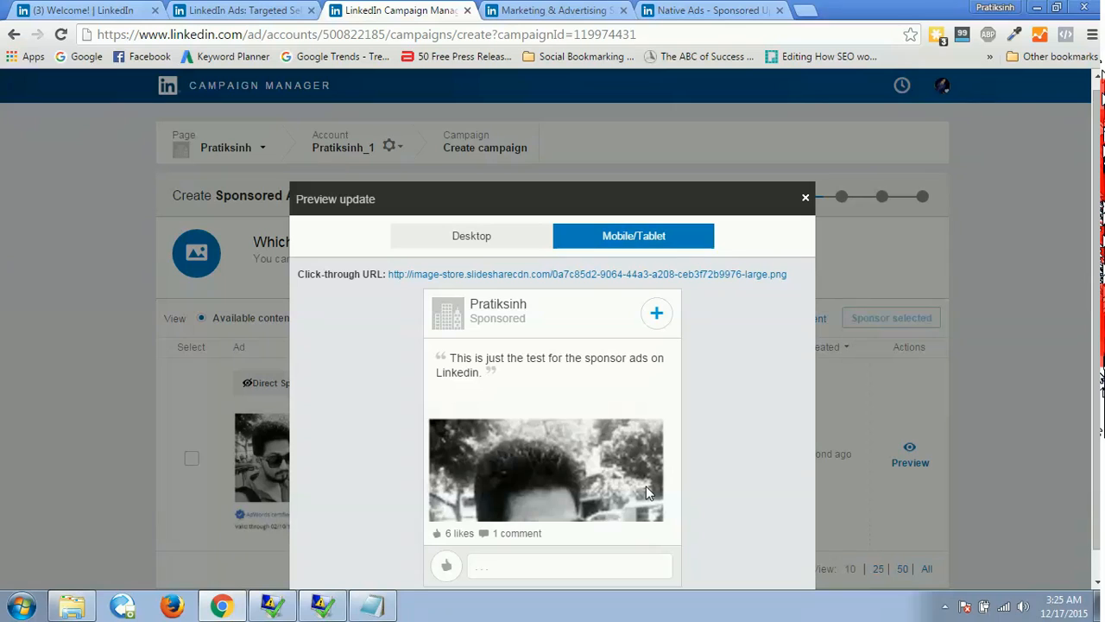
click(805, 197)
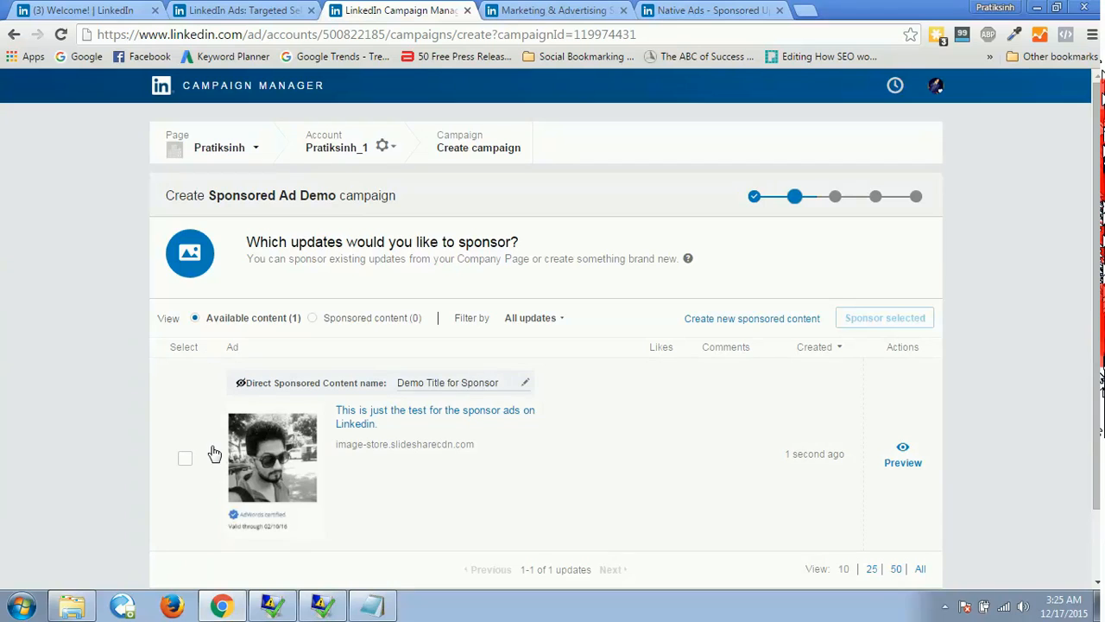
Select the "Demo Title for Sponsor" content for the campaign and continue to audience targeting.
click(186, 460)
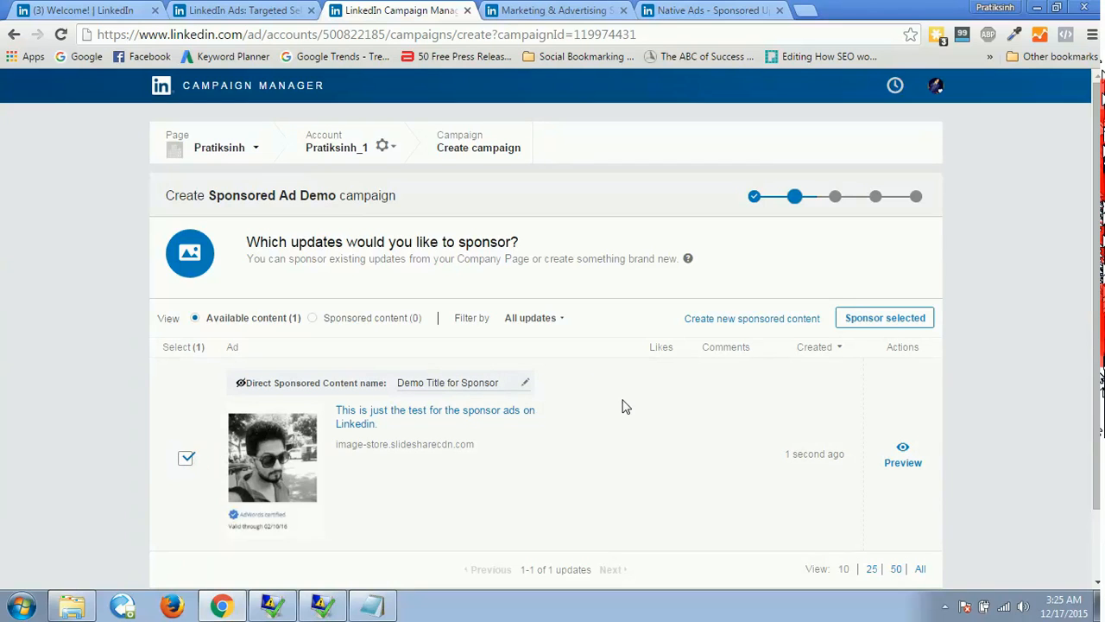
scroll(1096, 227, down, 1)
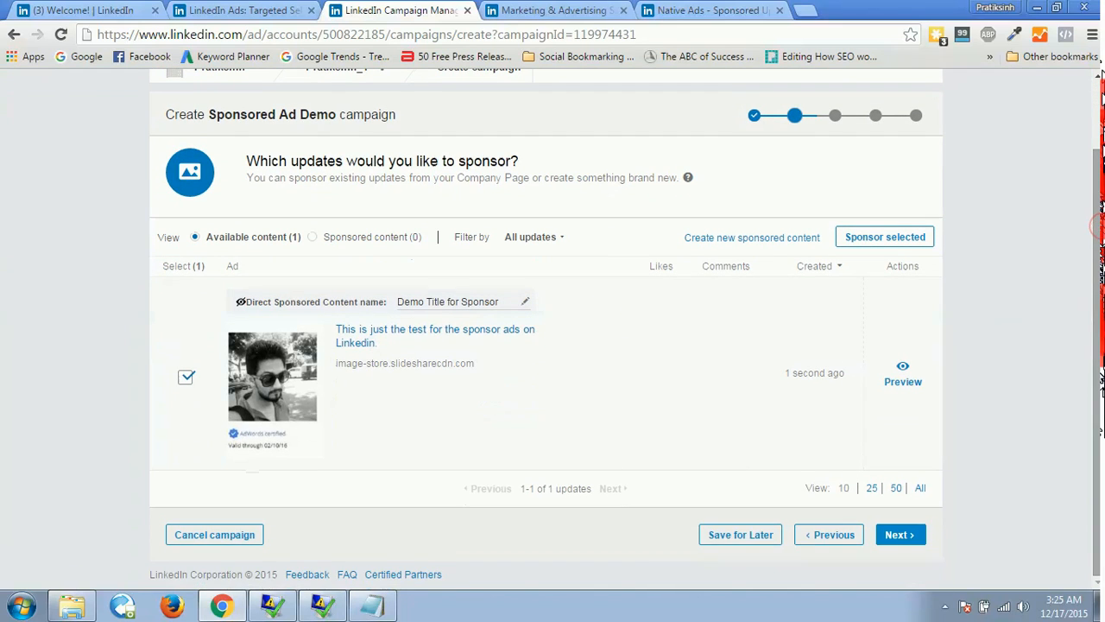
click(909, 535)
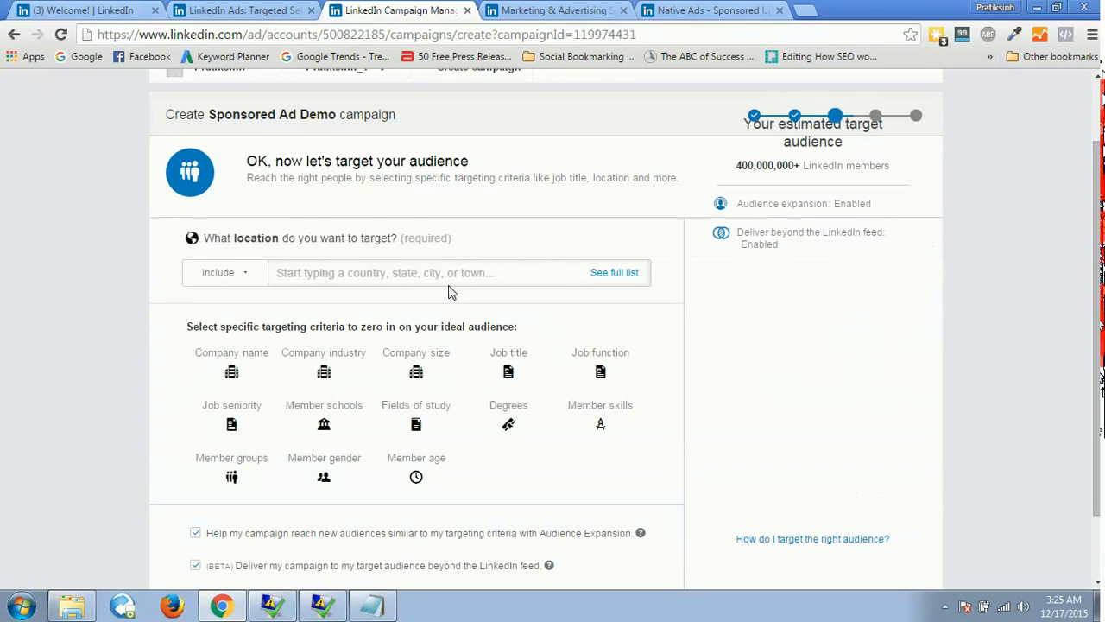
Include India as the target location for the campaign audience.
click(442, 279)
text(india)
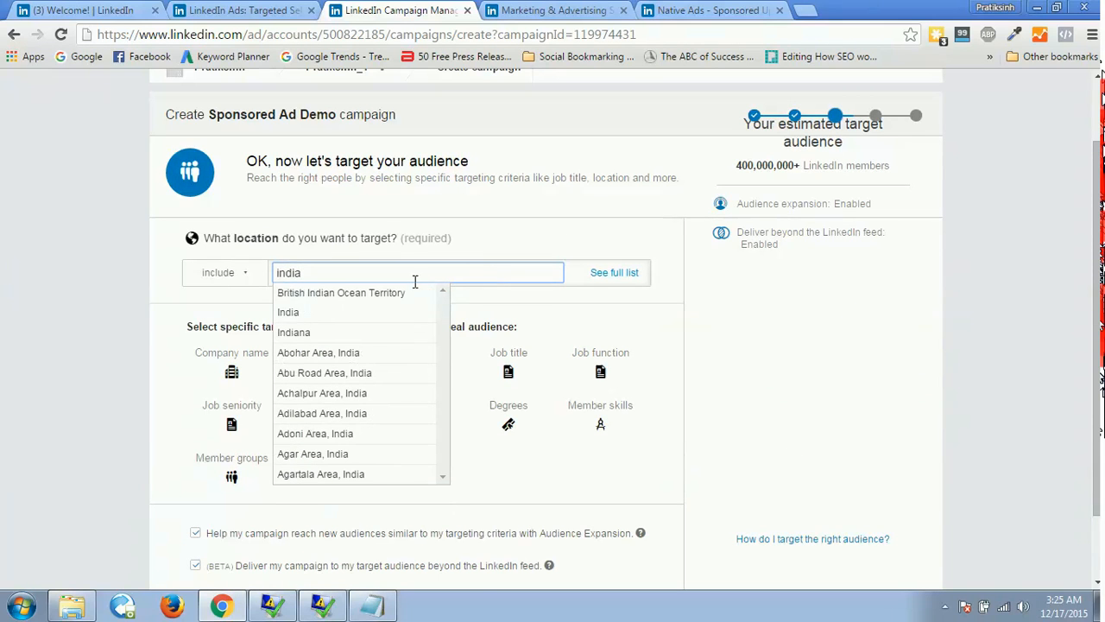
click(380, 314)
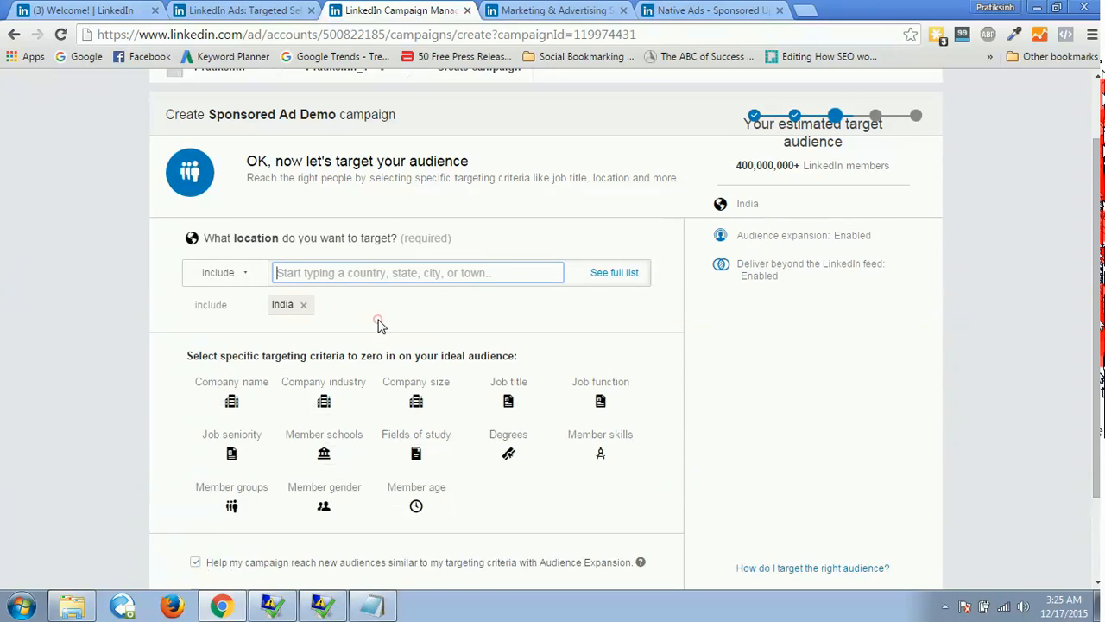
Add job title targeting that includes Sales Manager and continue to the bid and budget settings.
click(510, 387)
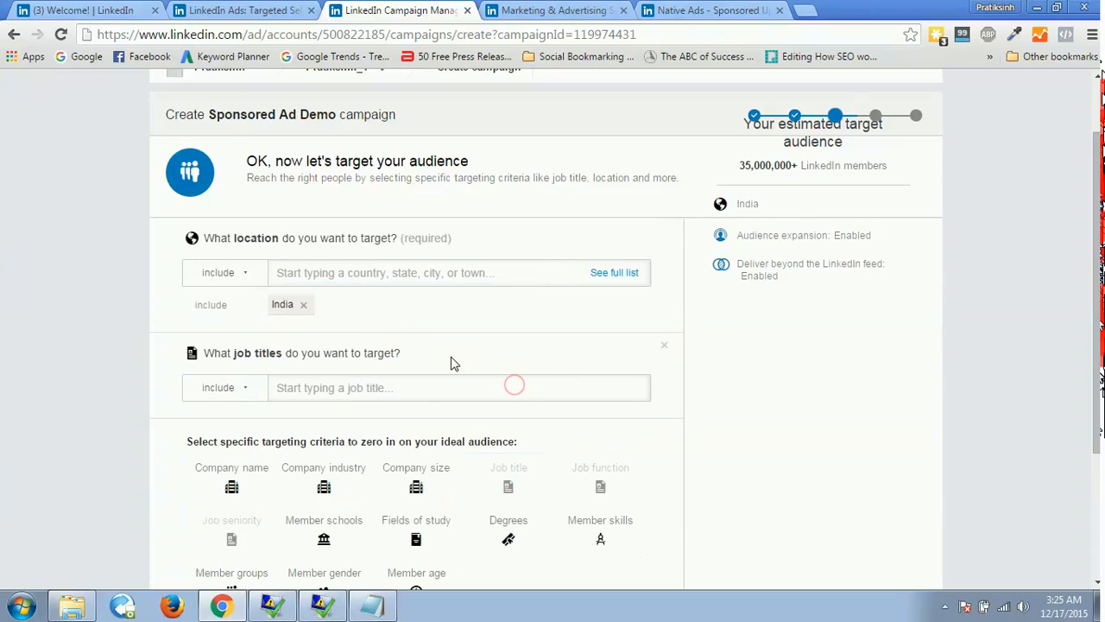
click(361, 390)
text(sales)
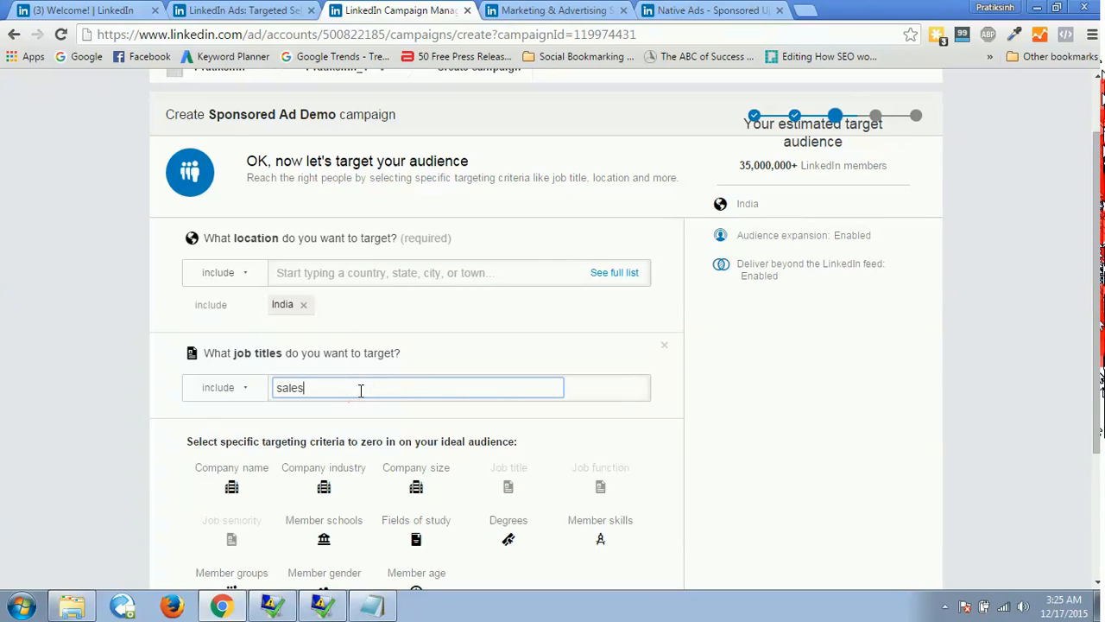
click(318, 425)
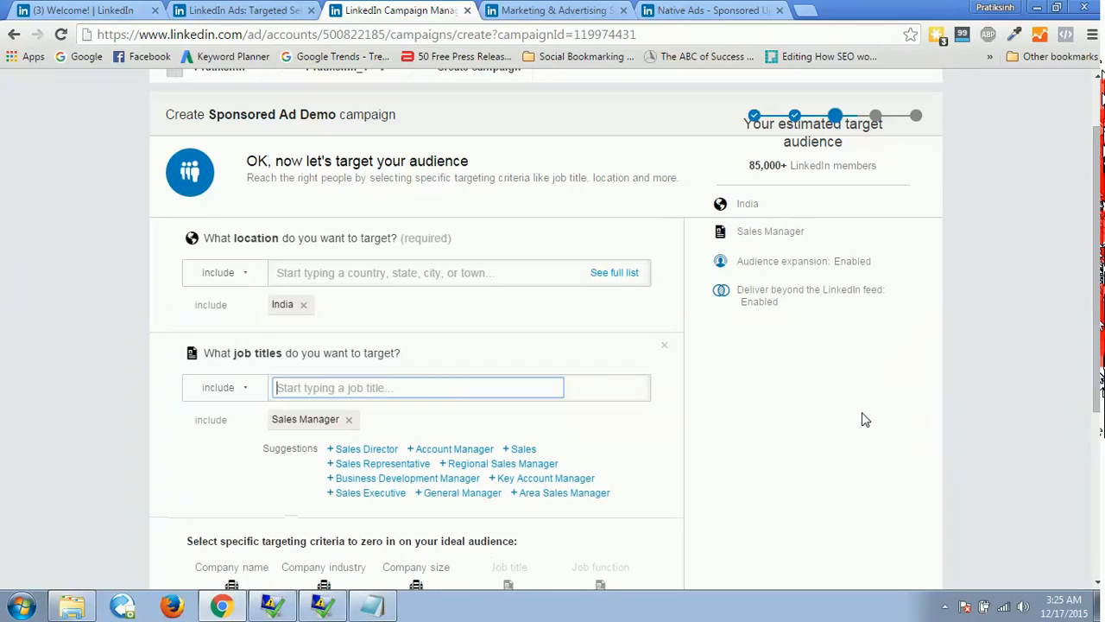
click(831, 443)
drag(1096, 244, 1097, 409)
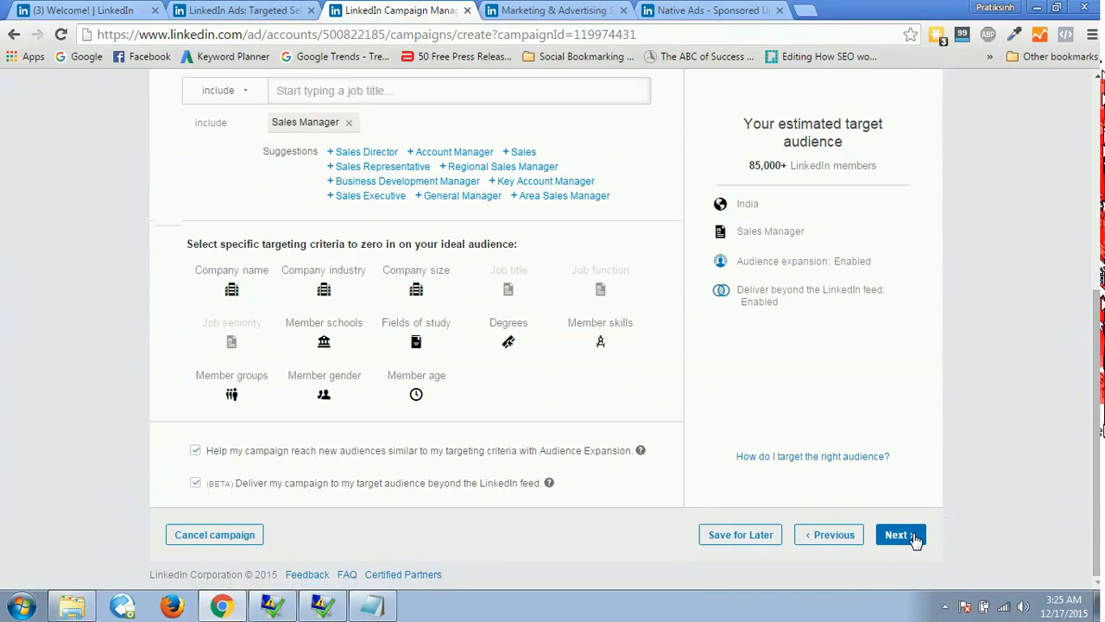
click(900, 536)
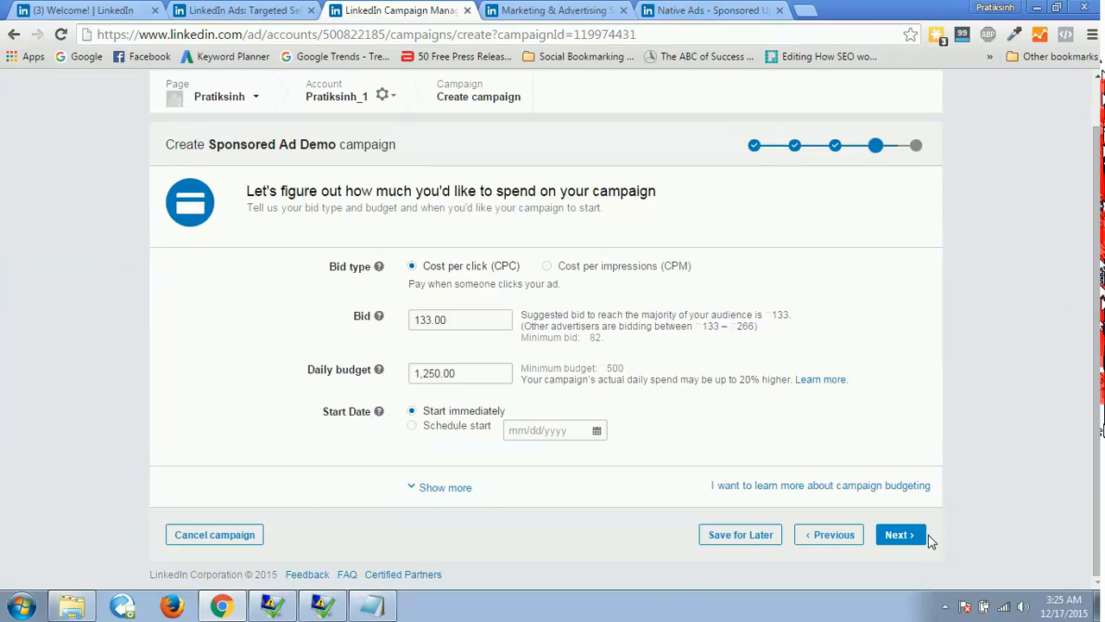
Accept the default cost-per-click bid, daily budget and immediate start, and review the campaign summary and payment form on the launch page.
click(906, 542)
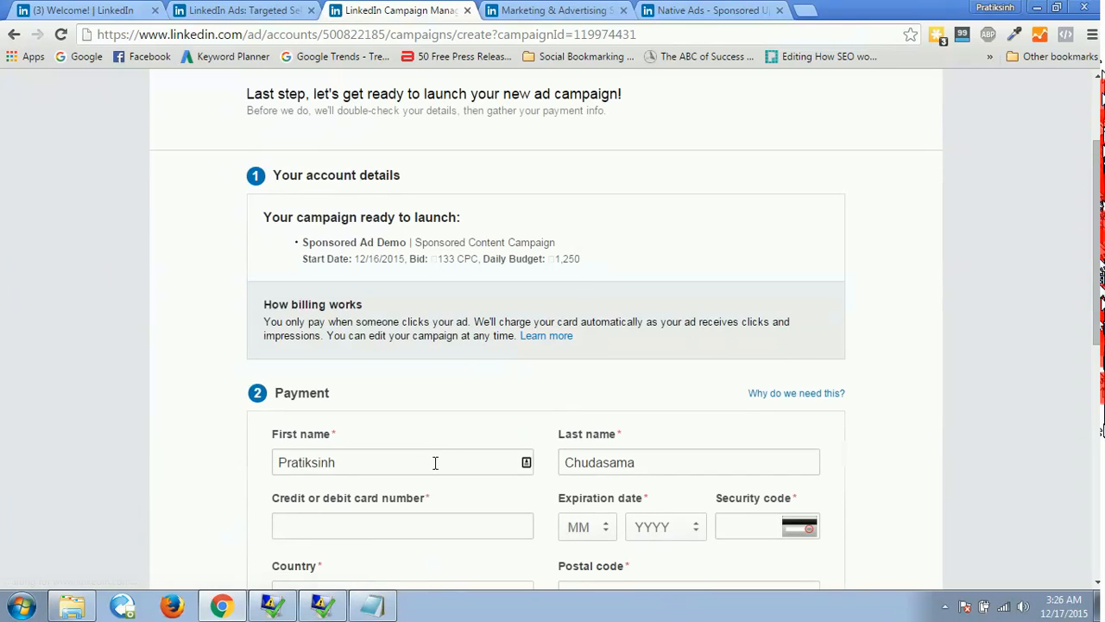
scroll(971, 291, down, 3)
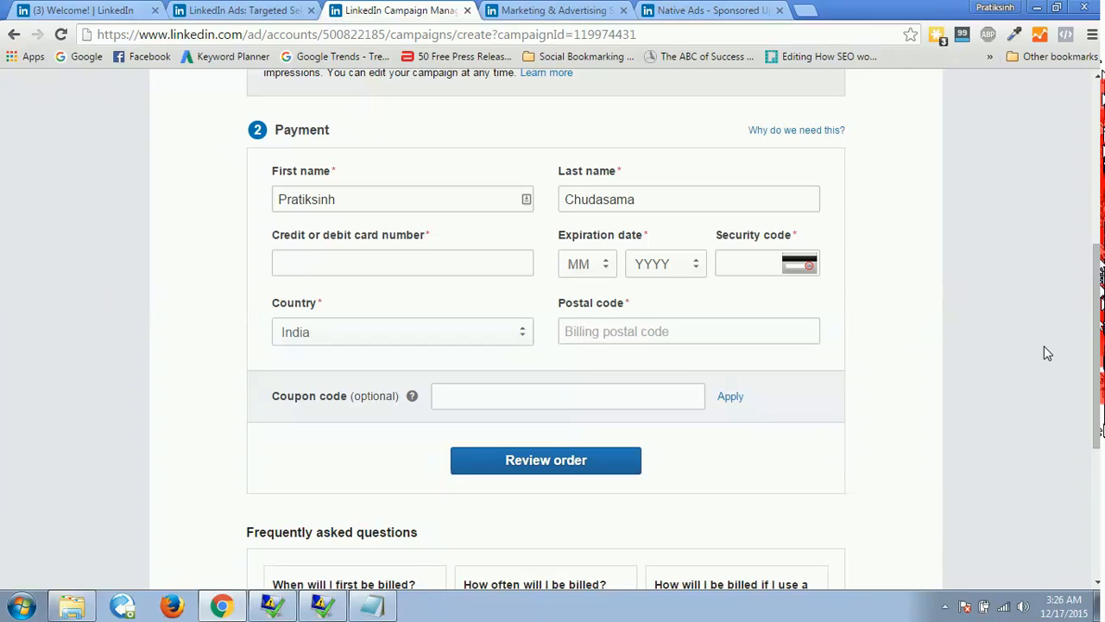
drag(1096, 352, 1097, 177)
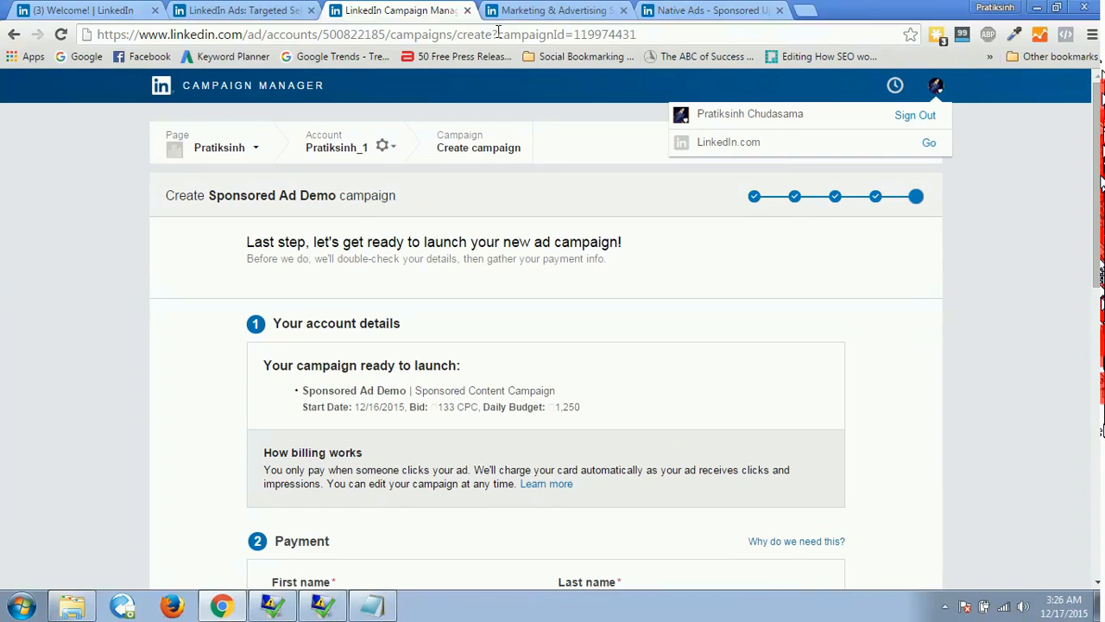
Close the Sponsored Updates product page and look over the ad products on the Marketing Solutions page.
click(673, 7)
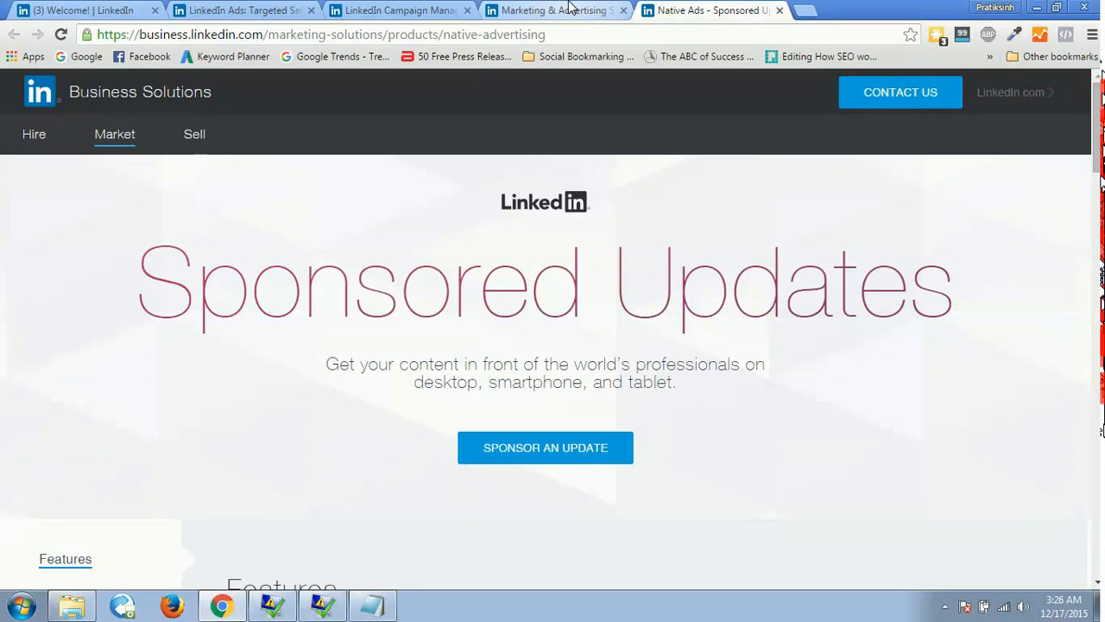
click(779, 11)
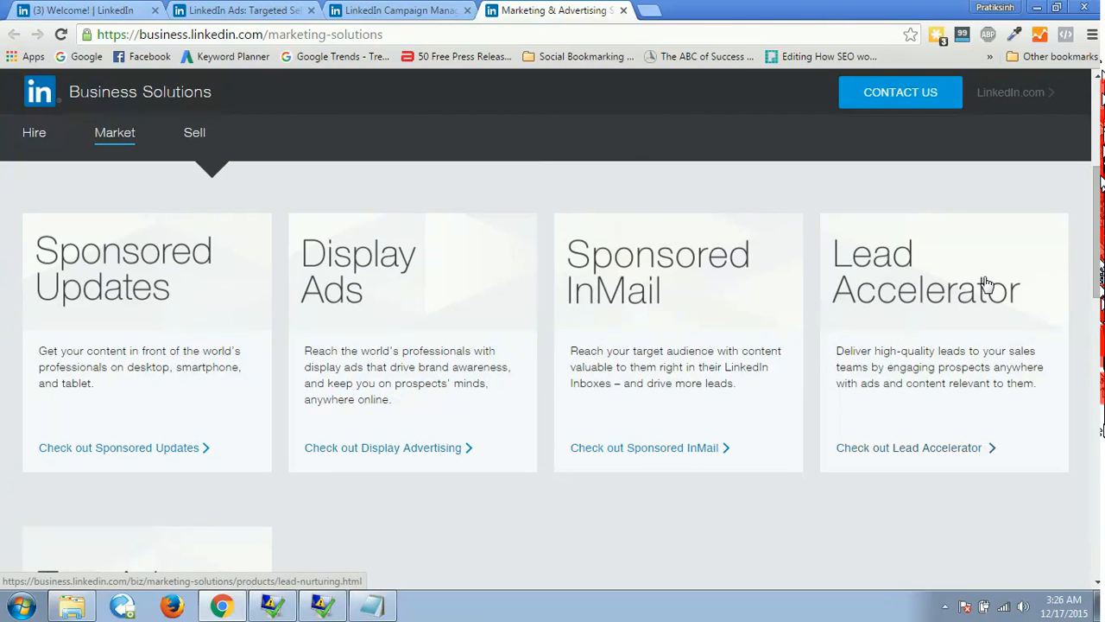
scroll(987, 285, down, 2)
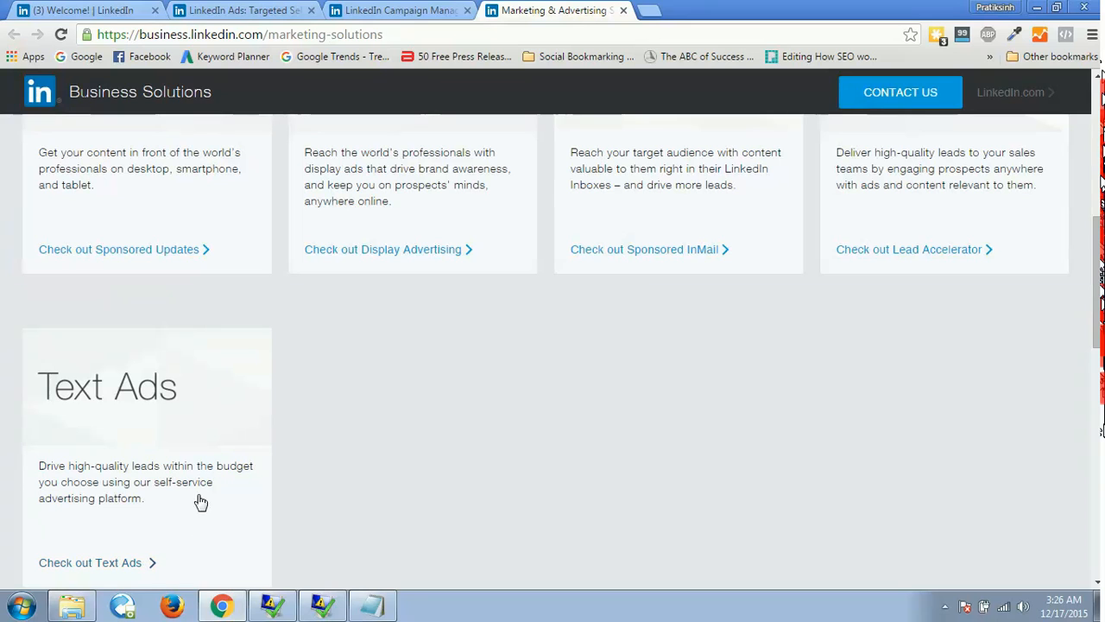
scroll(1071, 238, up, 2)
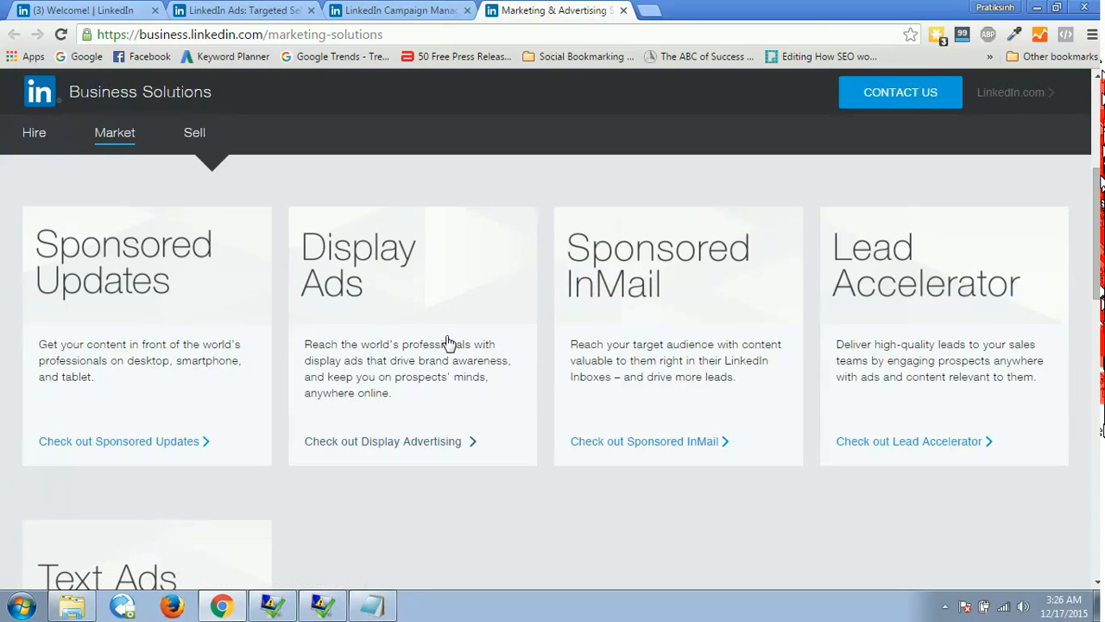
Open the Display Advertising product page in a separate tab, examine its Get Started contact form, and close the tab.
ctrl+click(410, 447)
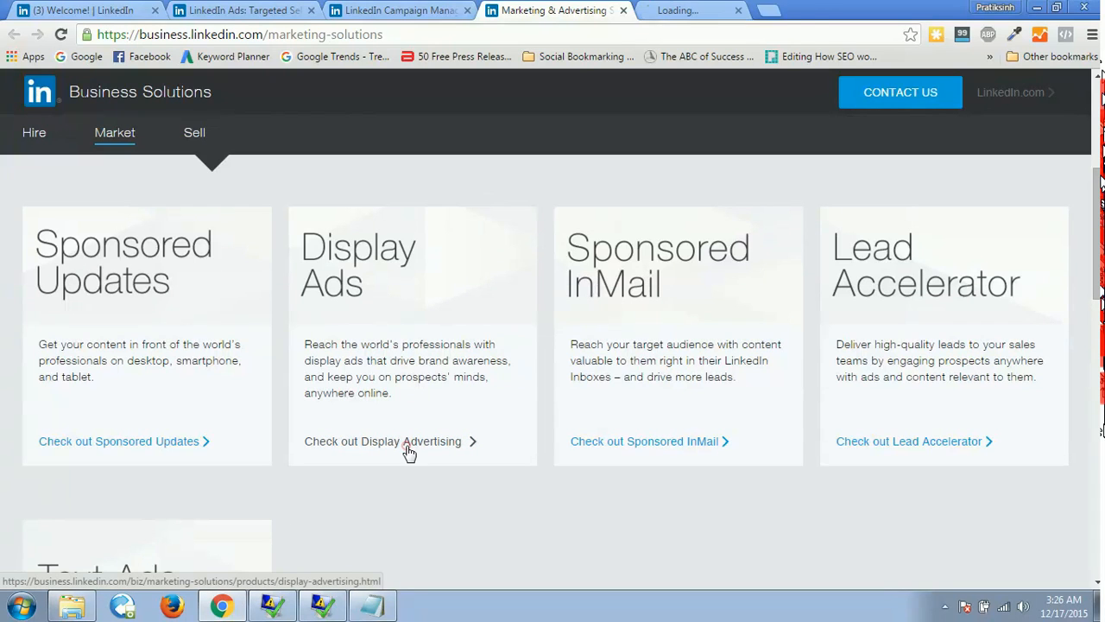
click(695, 9)
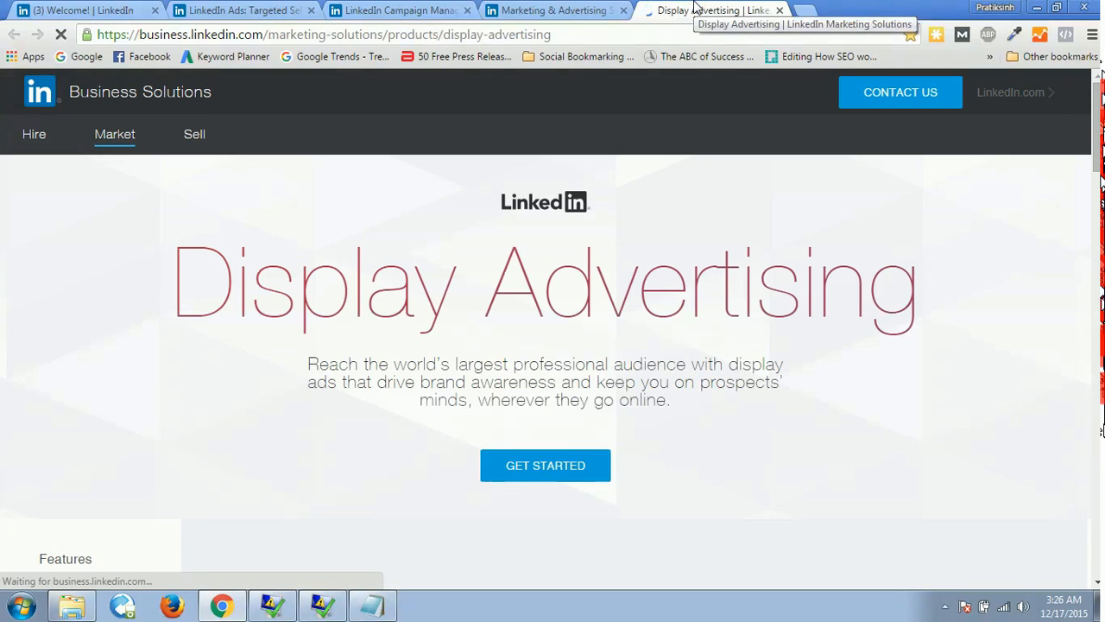
click(534, 473)
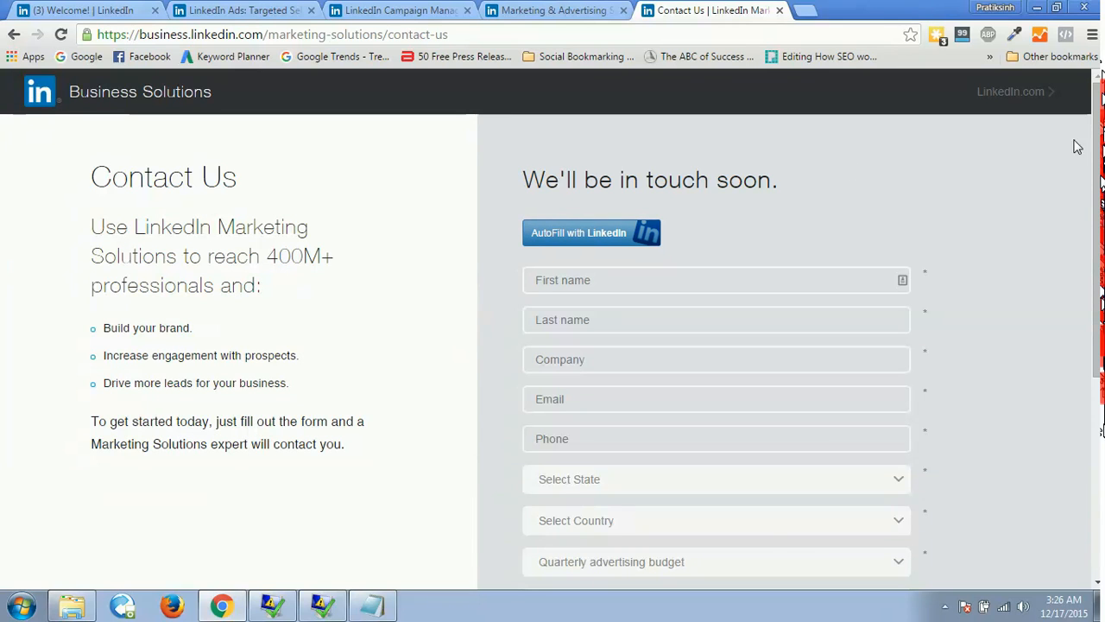
drag(1096, 161, 1097, 268)
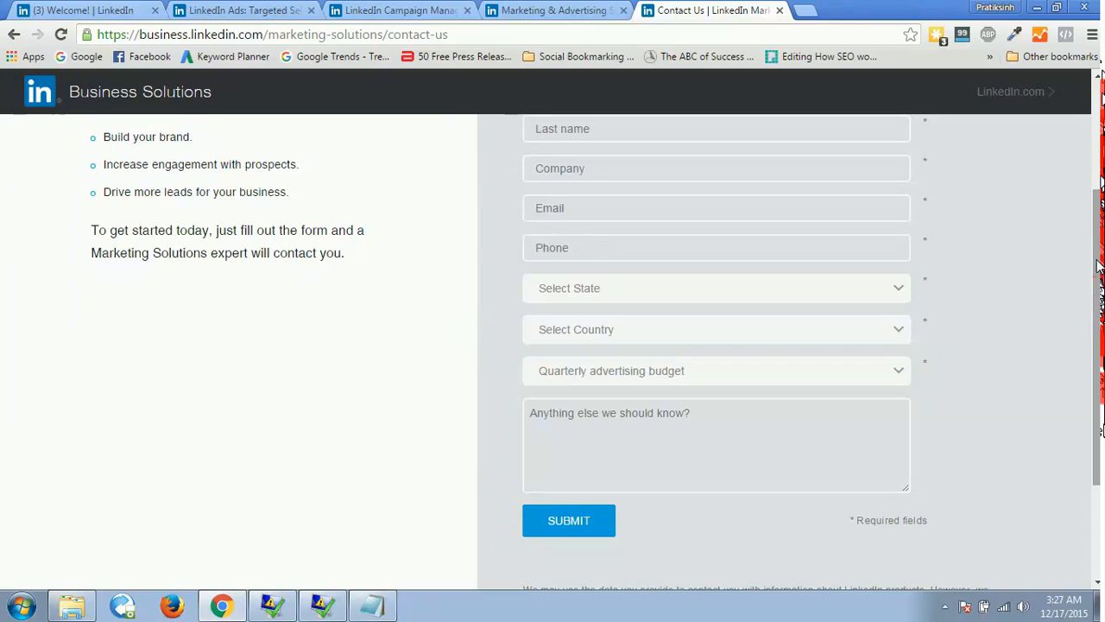
drag(1096, 300, 1095, 226)
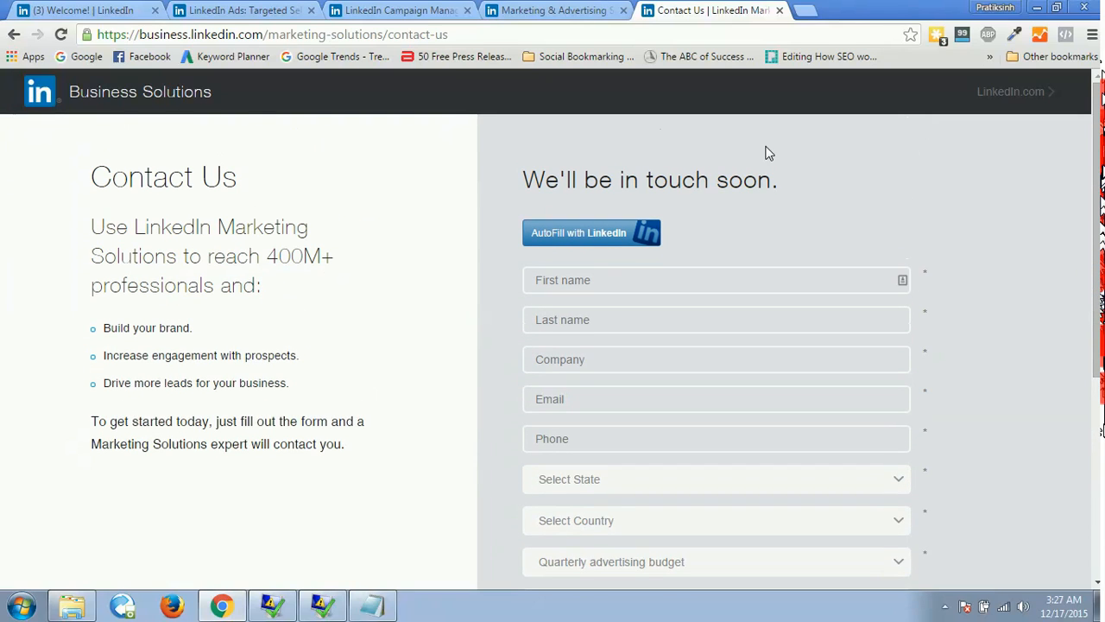
click(780, 11)
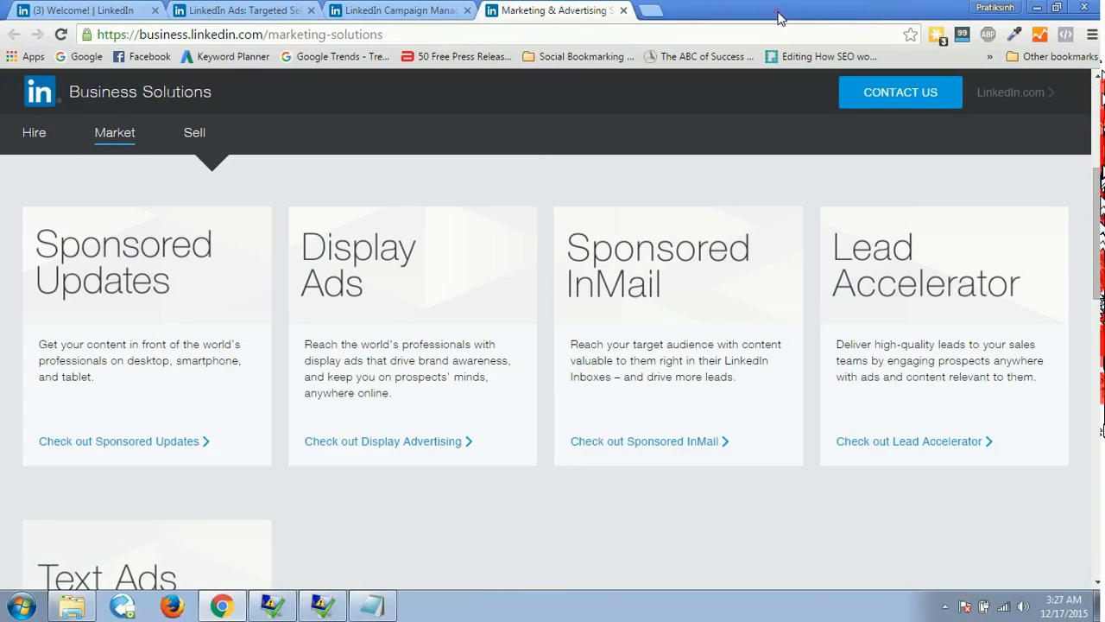
Open Sponsored InMail in a separate tab, view its contact form, and close it to return to the Marketing Solutions page.
middle_click(654, 446)
click(706, 8)
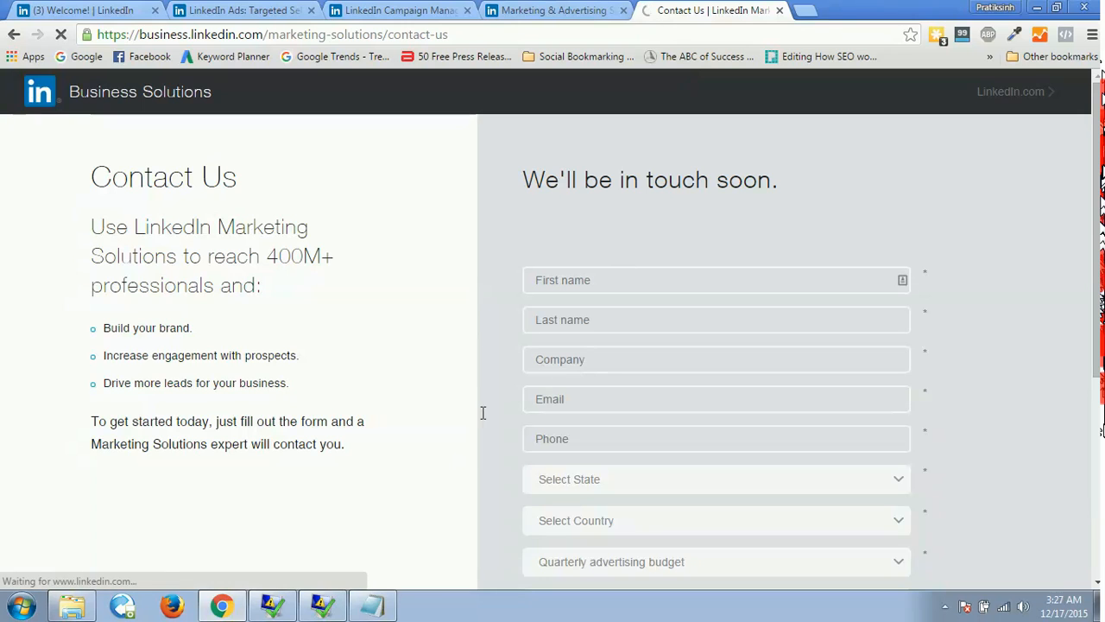
click(552, 10)
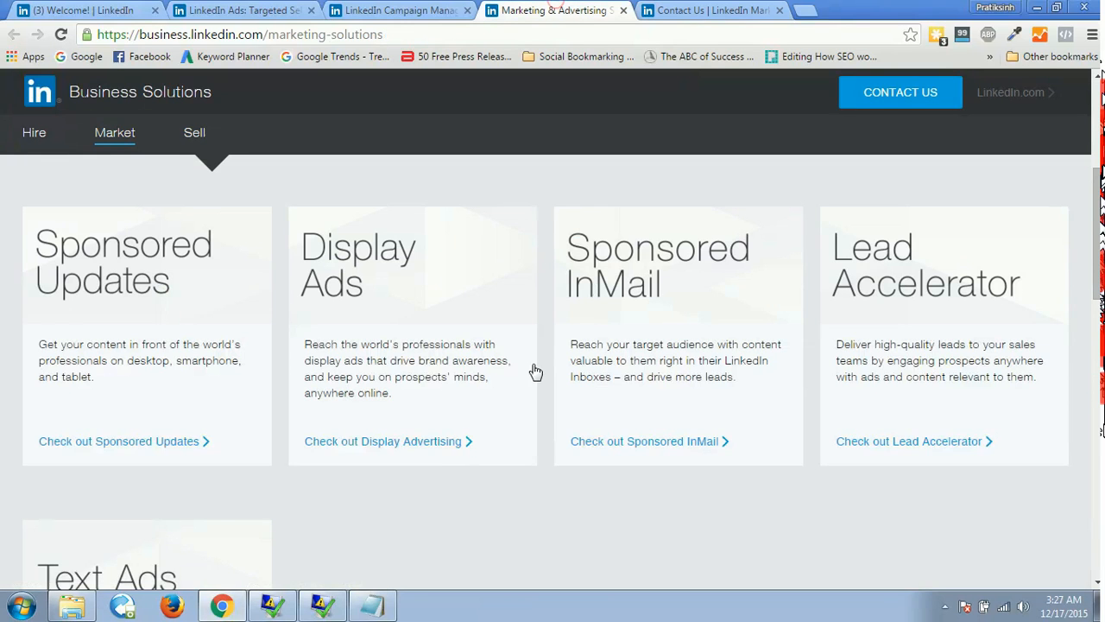
click(701, 10)
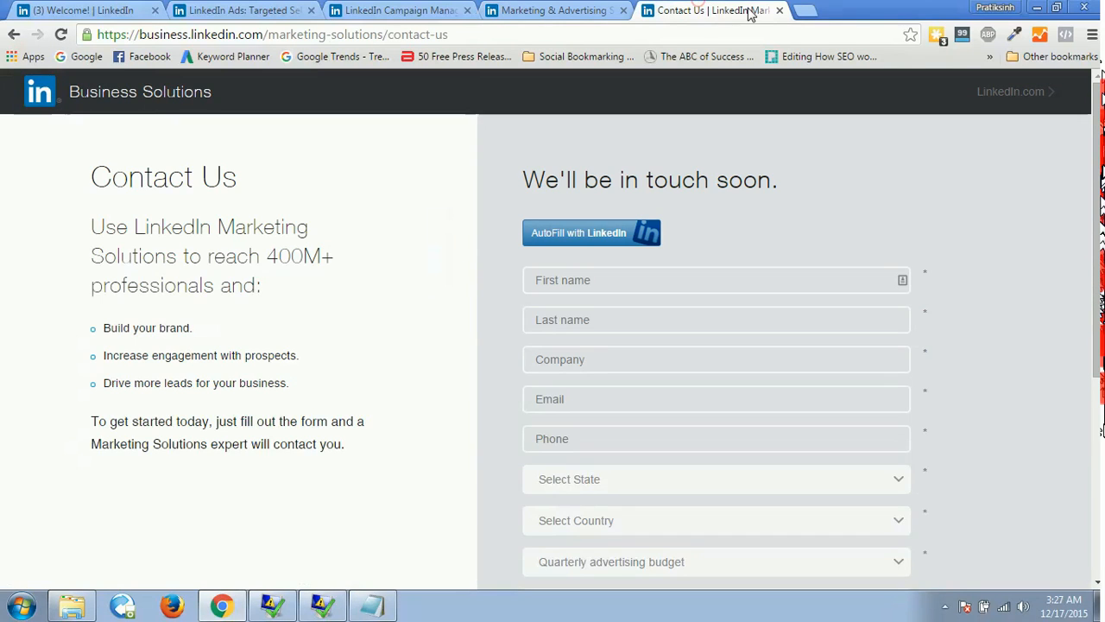
click(778, 11)
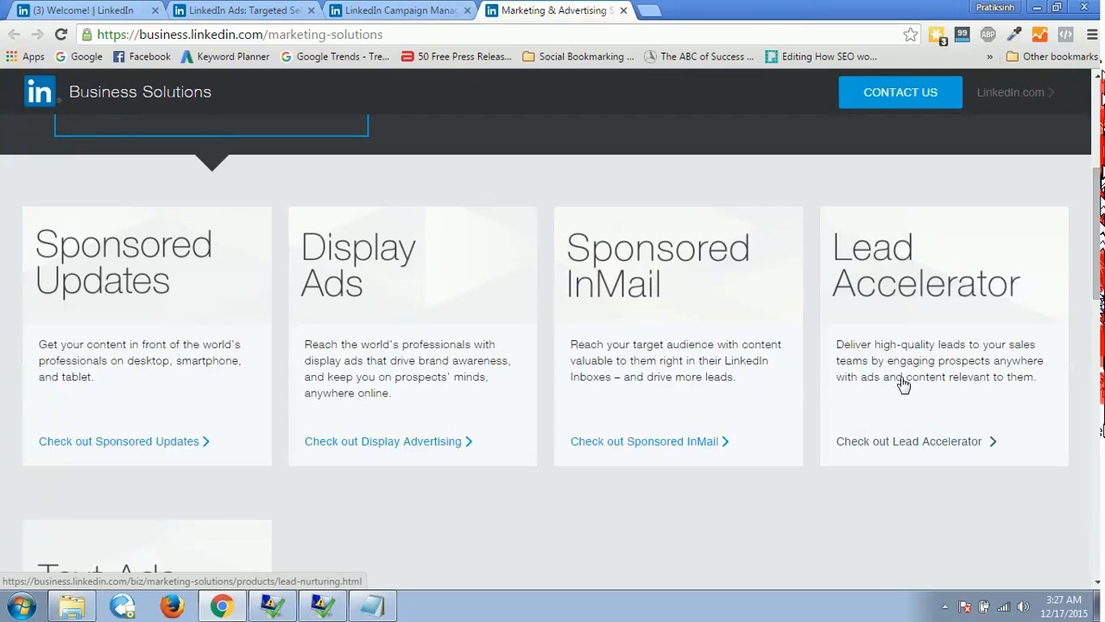
Open the Lead Accelerator product in a separate tab, examine its Get Started contact form, and close the tab.
middle_click(930, 429)
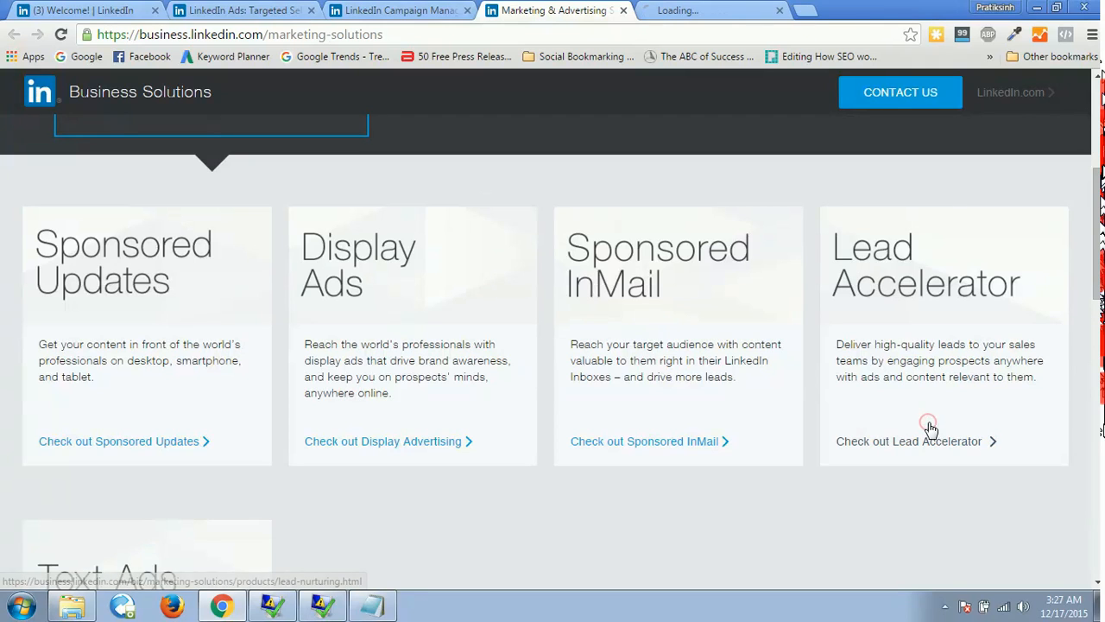
click(677, 9)
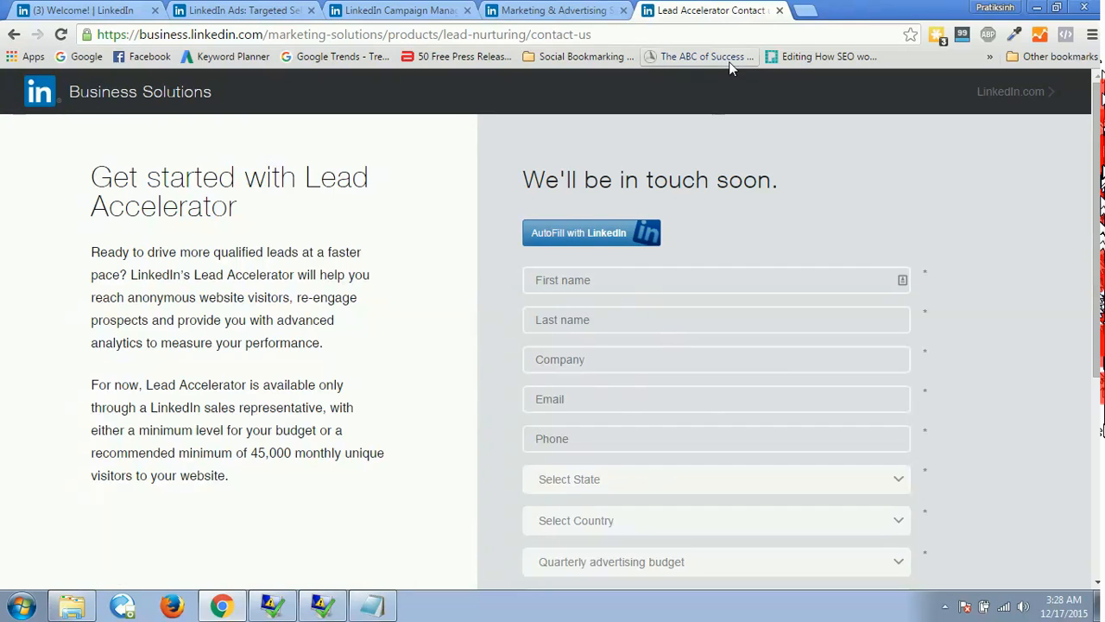
click(776, 11)
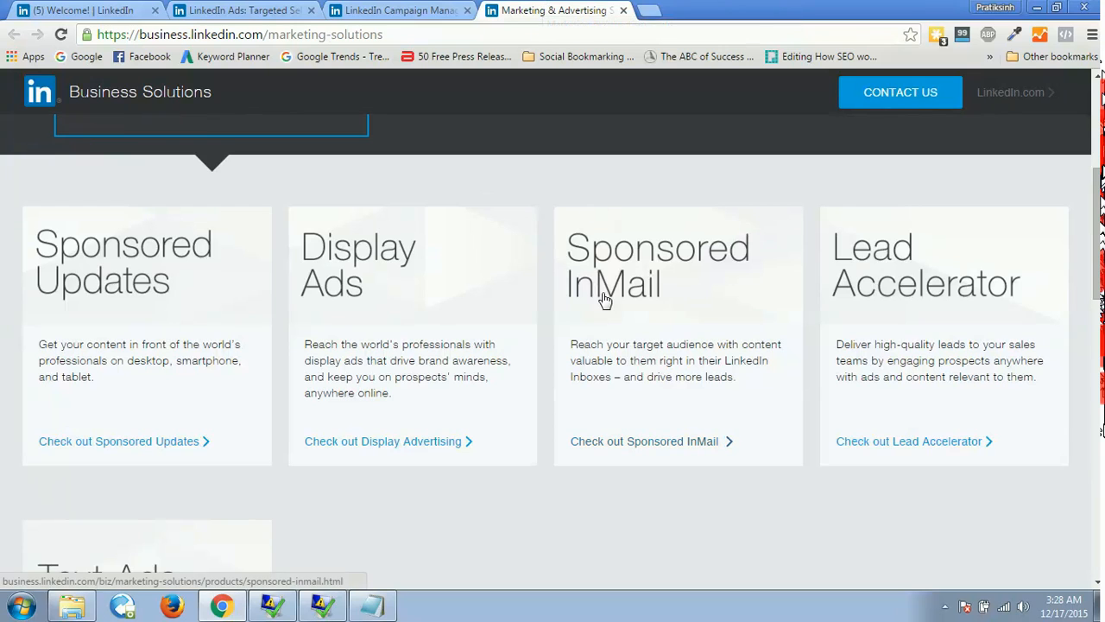
Review the remaining ad products down to Text Ads on the Marketing Solutions page and return to the Market banner.
scroll(991, 441, down, 2)
scroll(553, 352, up, 1)
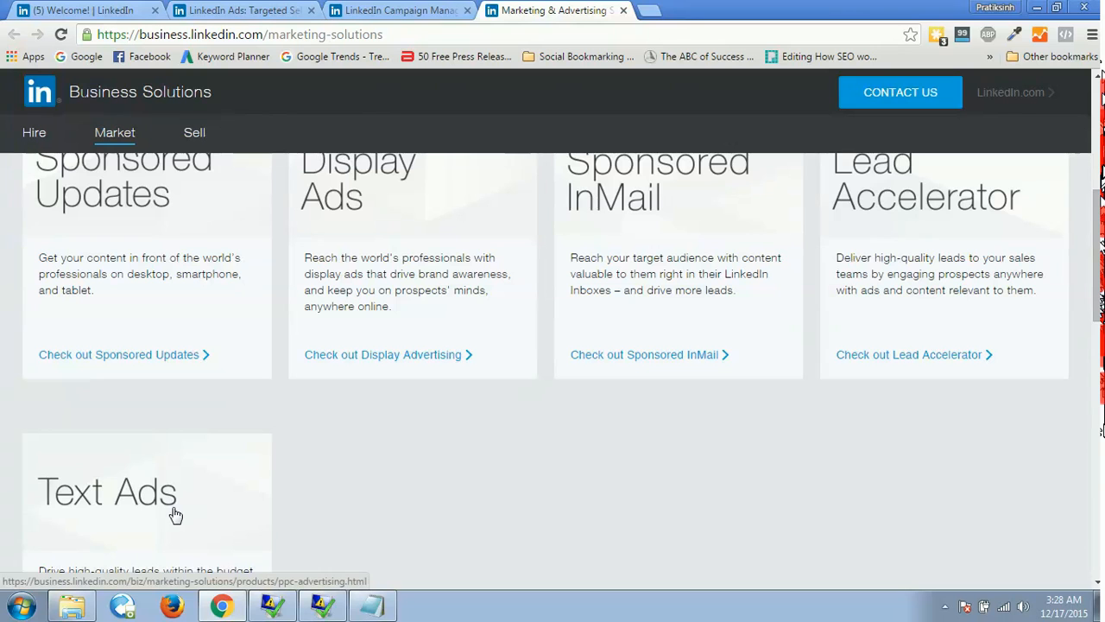
scroll(1096, 259, up, 2)
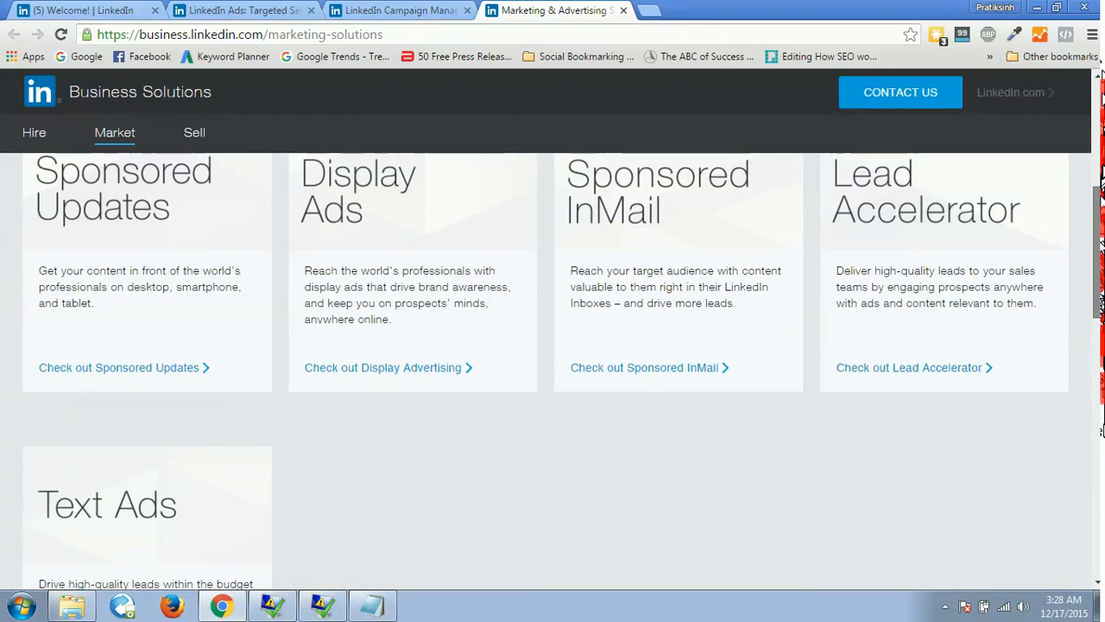
scroll(1097, 259, up, 3)
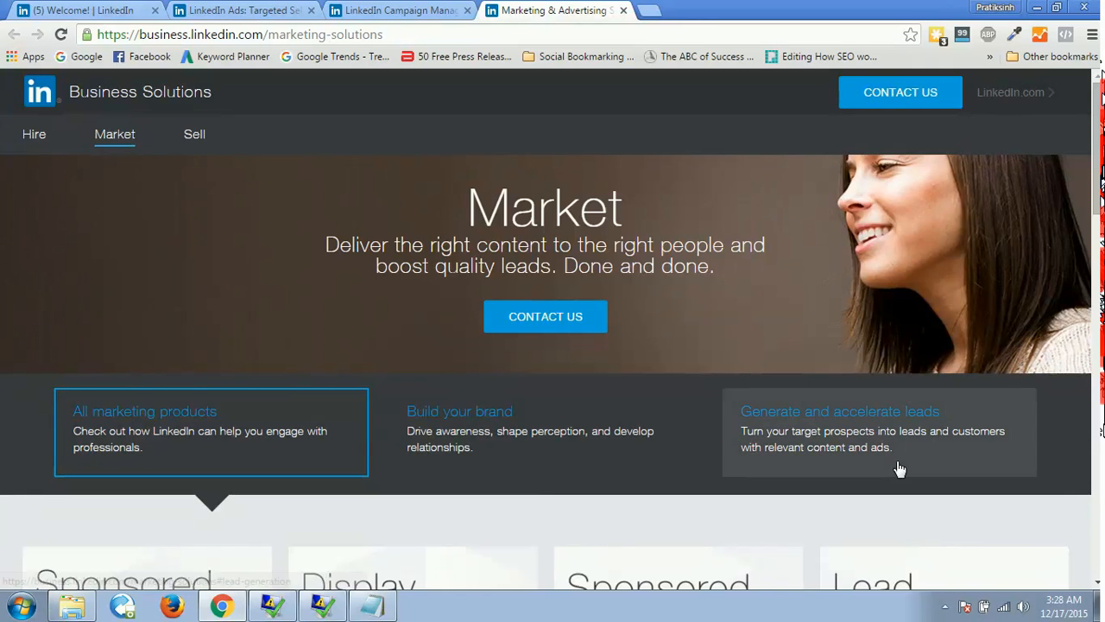
click(945, 607)
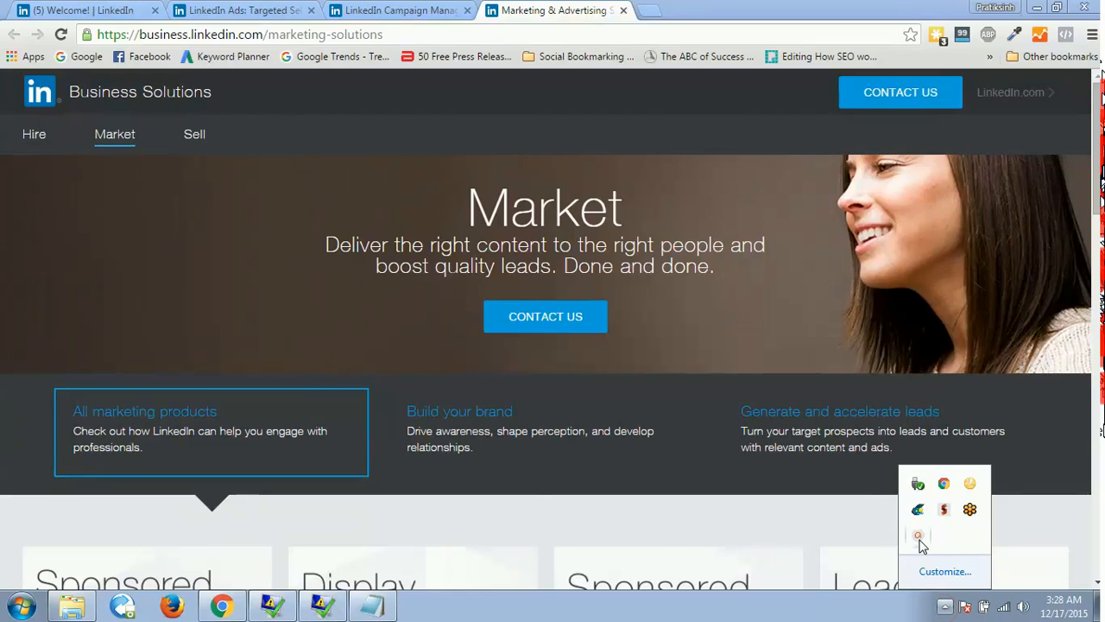
click(918, 536)
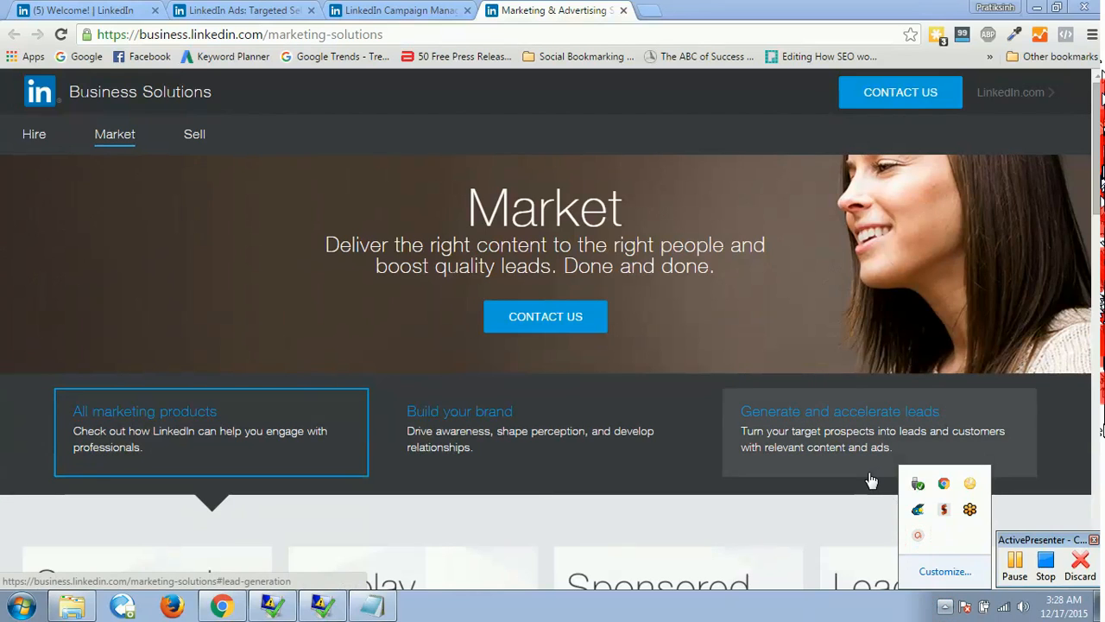